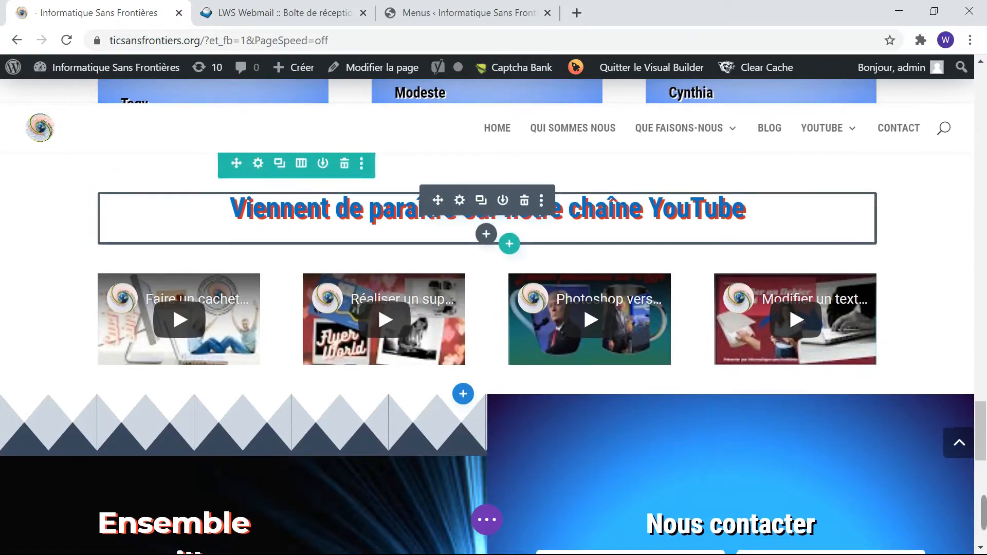
# Step: Insert a specialty section above the contact section, with a wide content area beside a single right sidebar, and give it a one-column row
pyautogui.scroll(-2, 691, 226)
pyautogui.scroll(-2, 698, 232)
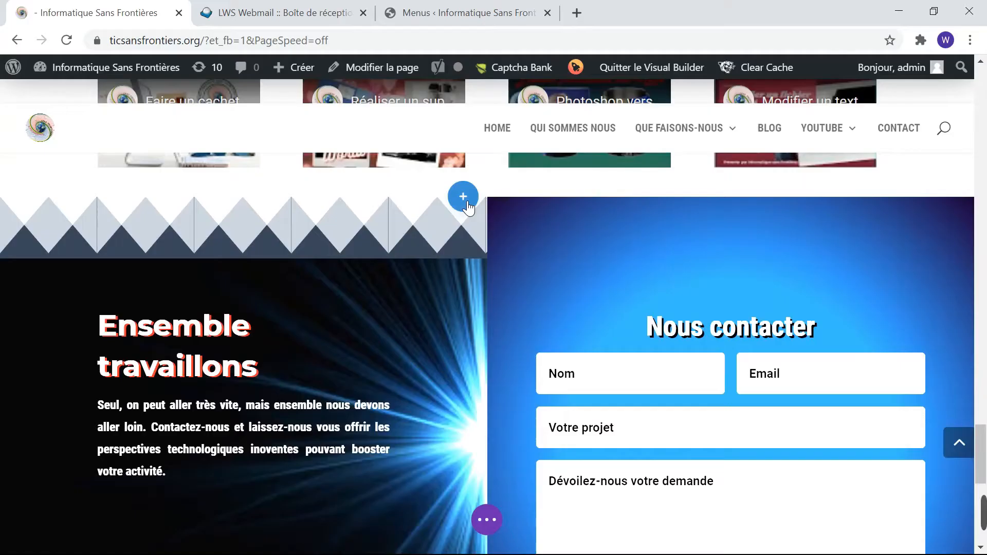
pyautogui.click(517, 308)
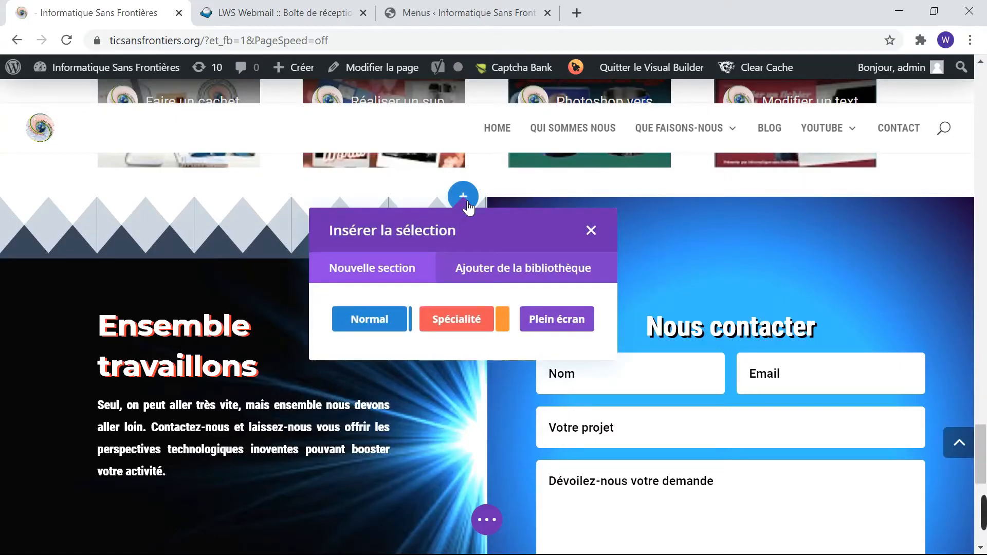
pyautogui.click(469, 323)
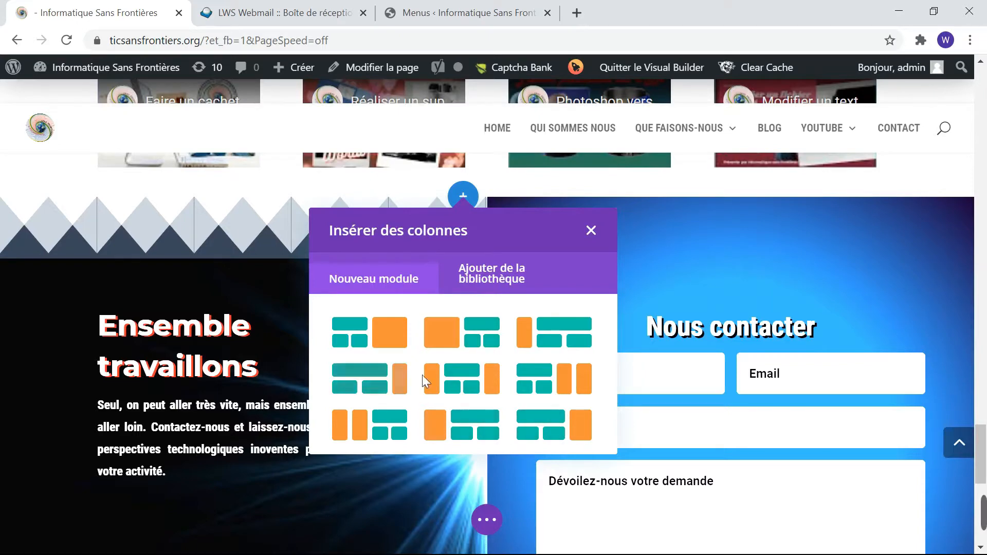
pyautogui.click(374, 382)
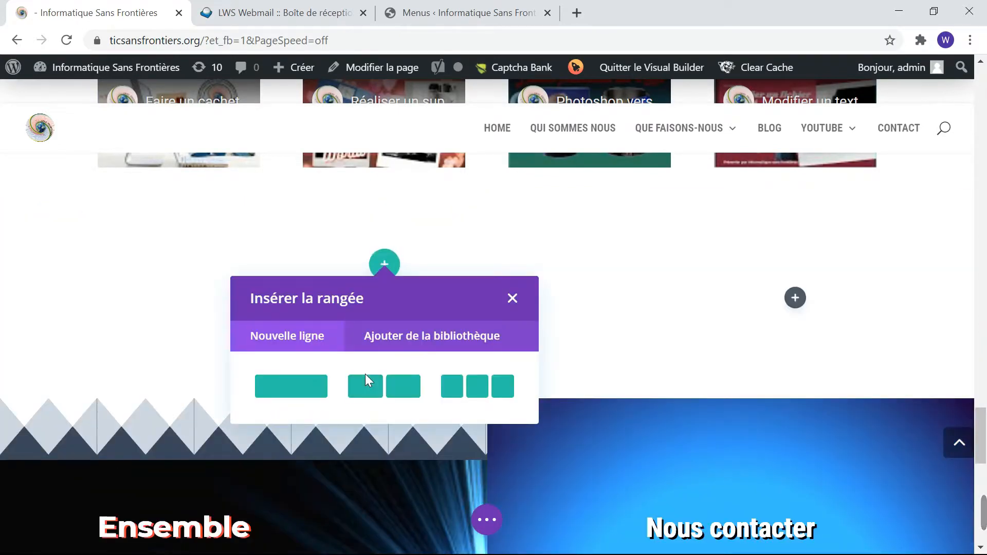
pyautogui.click(301, 394)
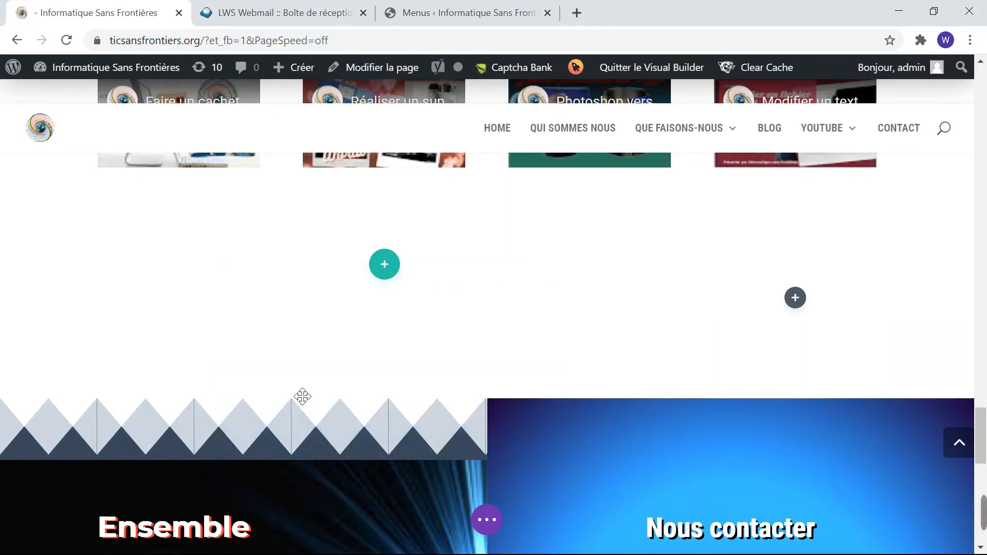
# Step: Add a Blog module to the new one-column row
pyautogui.scroll(-2, 294, 391)
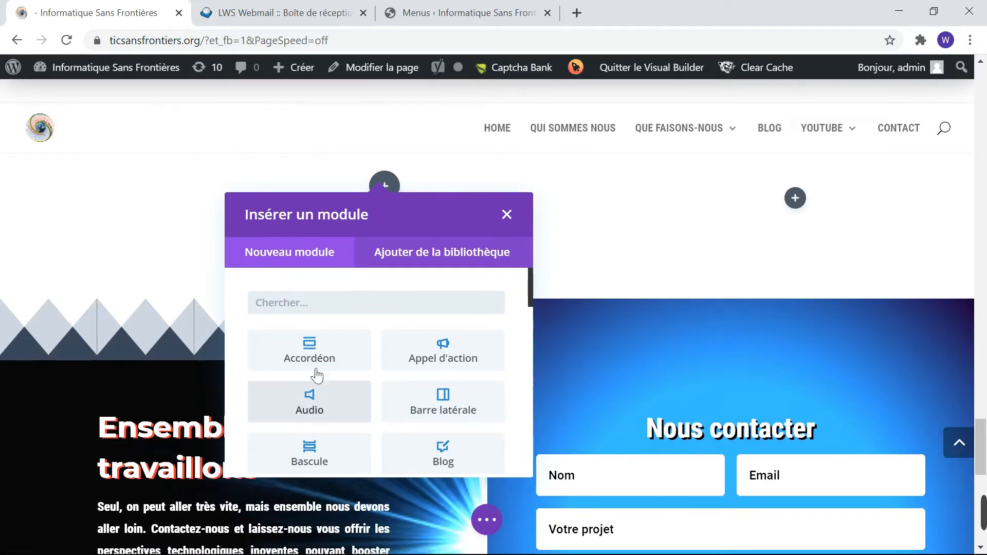
pyautogui.scroll(-1, 450, 402)
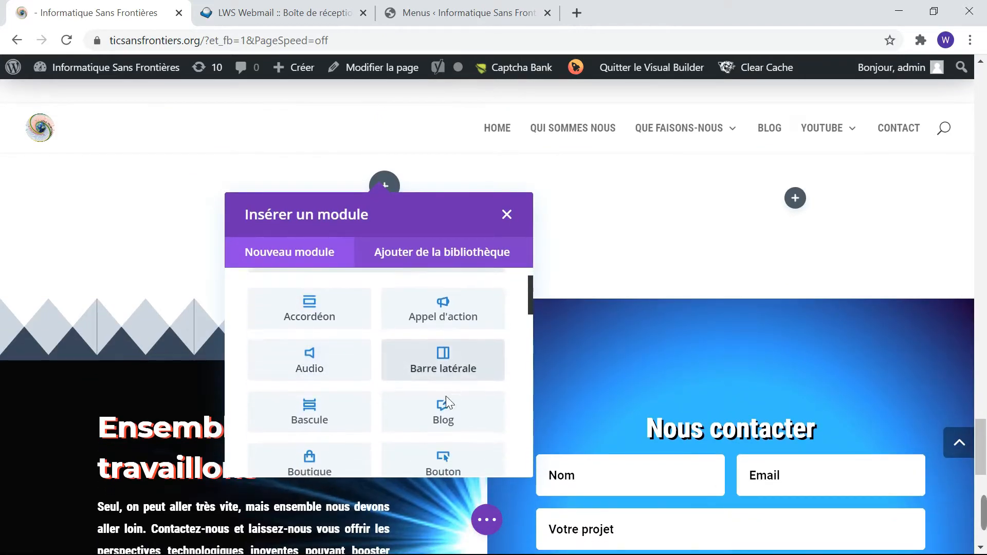
pyautogui.click(446, 417)
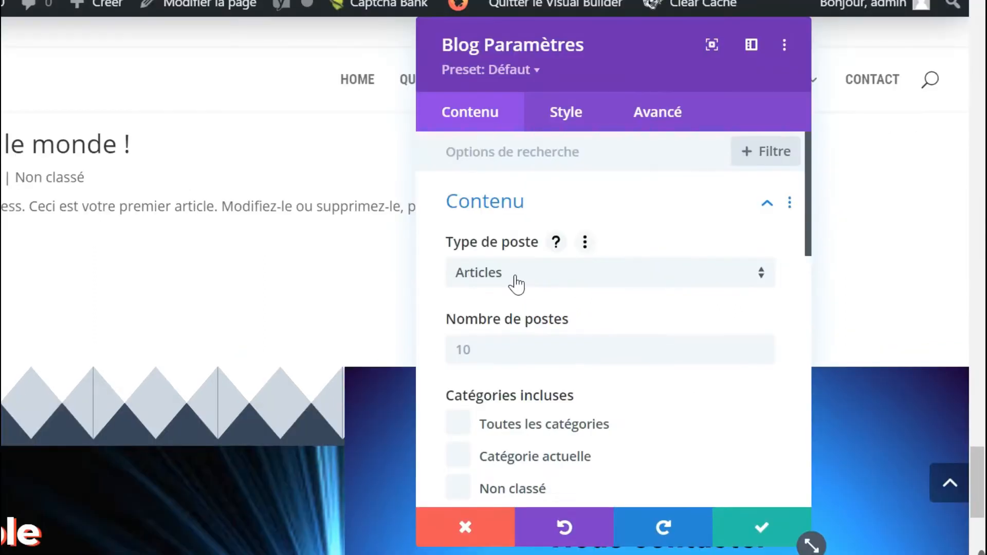
# Step: Configure the Blog module to show 5 posts of type Articles from all categories (Toutes les catégories)
pyautogui.click(617, 286)
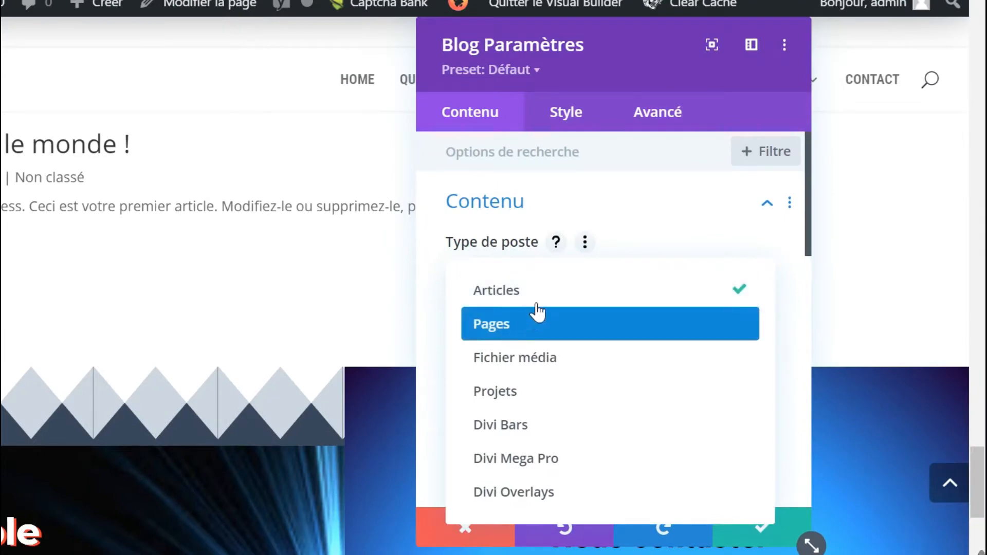
pyautogui.click(512, 301)
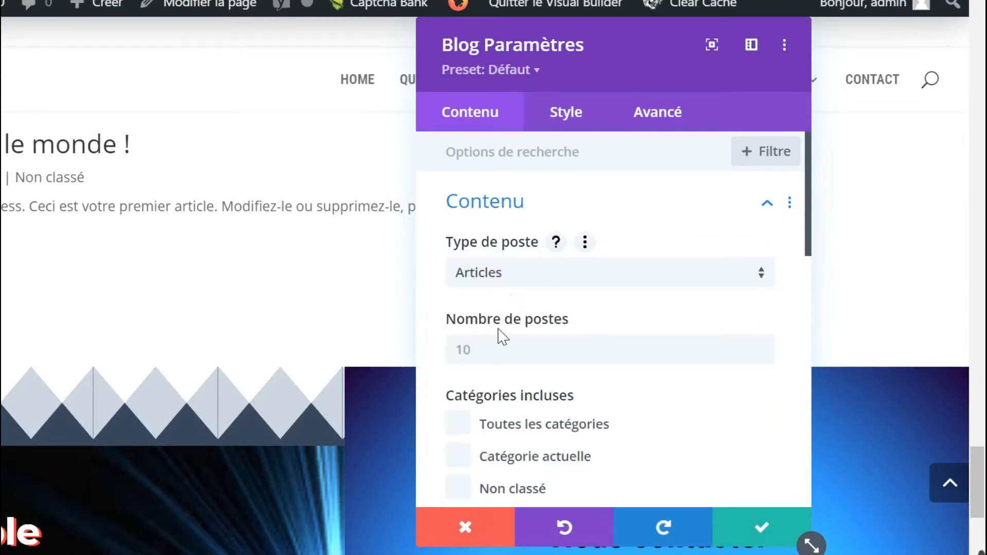
pyautogui.click(501, 350)
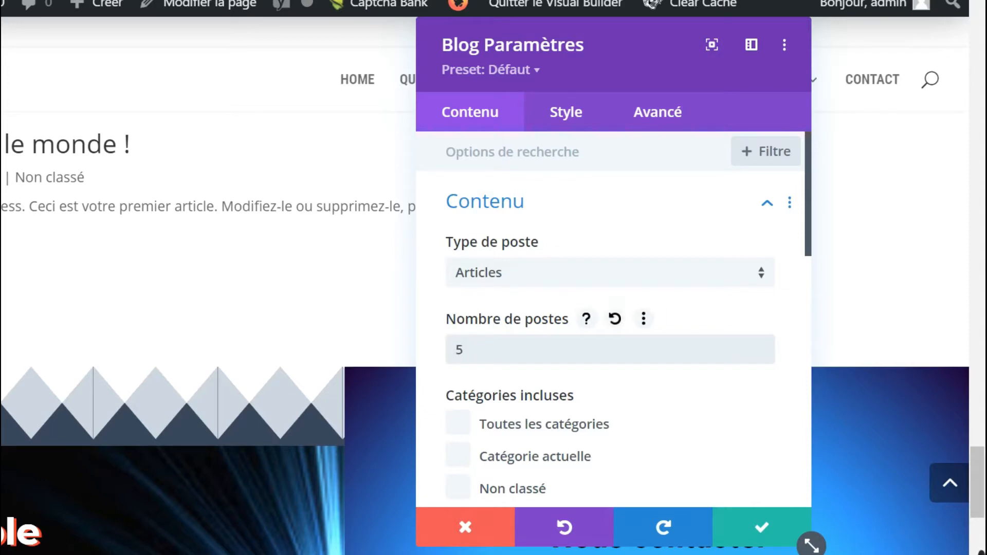
pyautogui.scroll(-2, 496, 359)
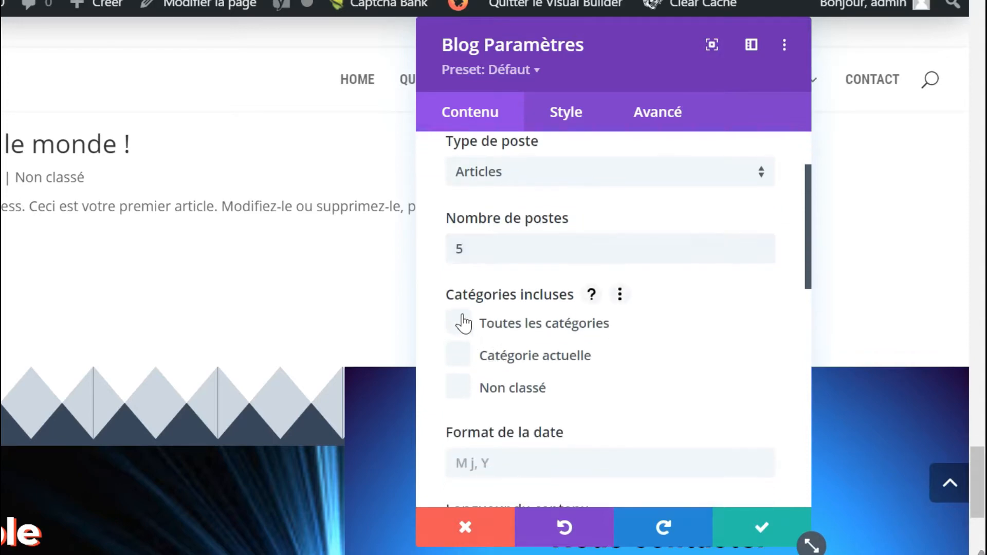
pyautogui.click(463, 323)
# Step: Set the blog's date format to DMY and choose Montrer un extrait as the content length
pyautogui.scroll(-4, 460, 313)
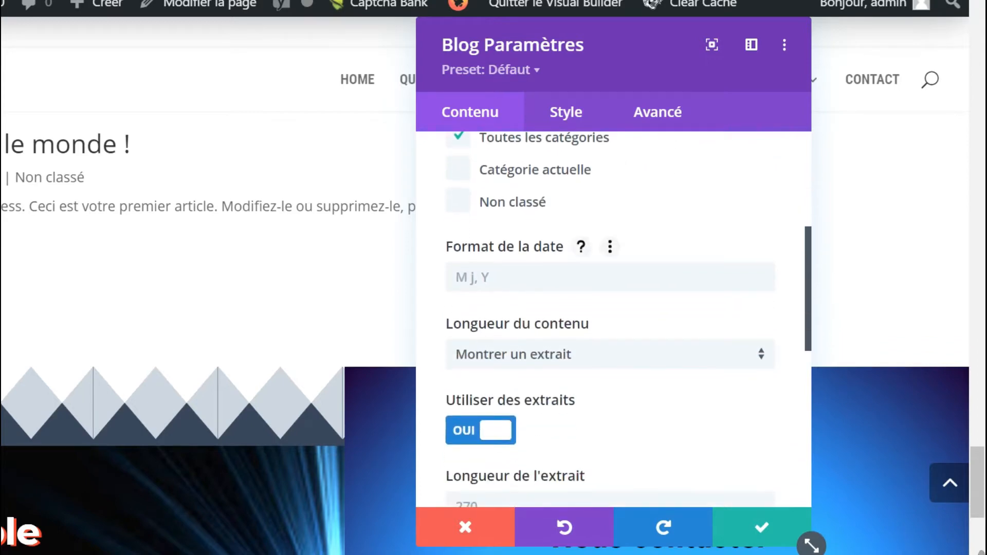
pyautogui.click(456, 277)
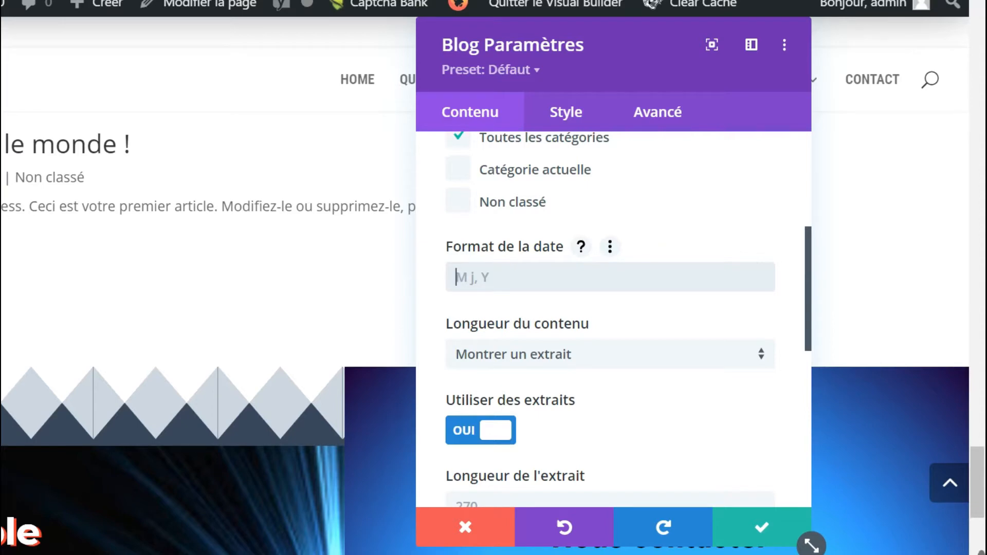
pyautogui.write('D')
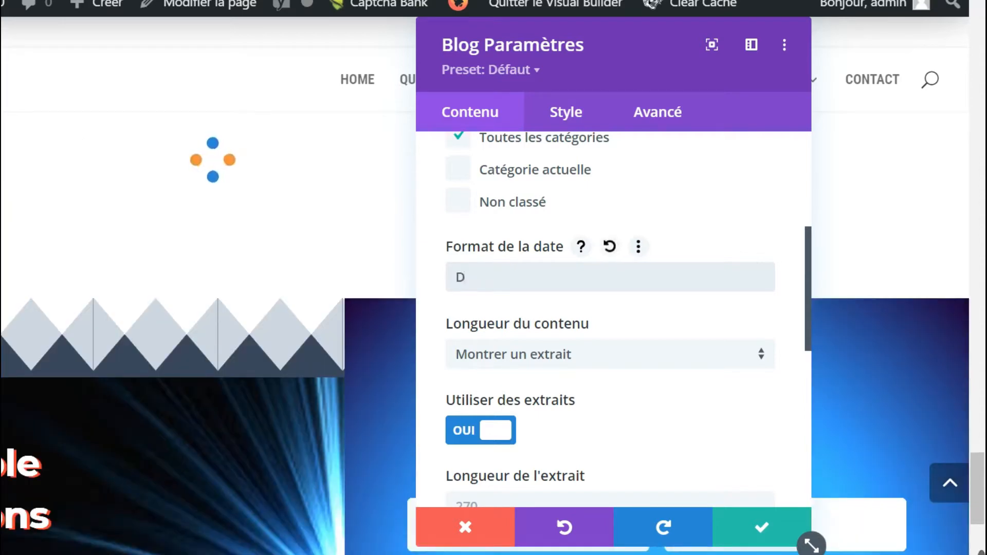
pyautogui.write('MY')
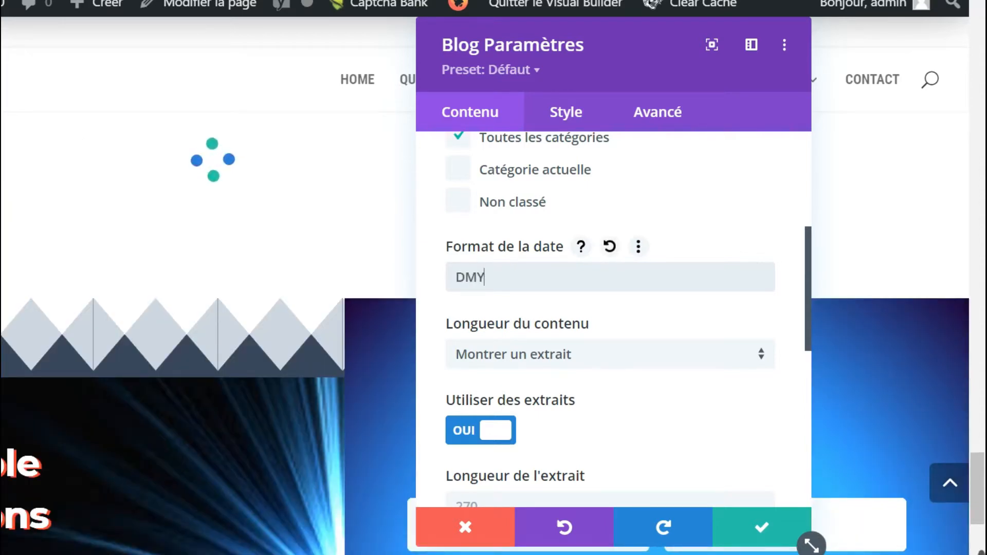
pyautogui.scroll(-1, 661, 308)
pyautogui.click(660, 303)
pyautogui.click(634, 324)
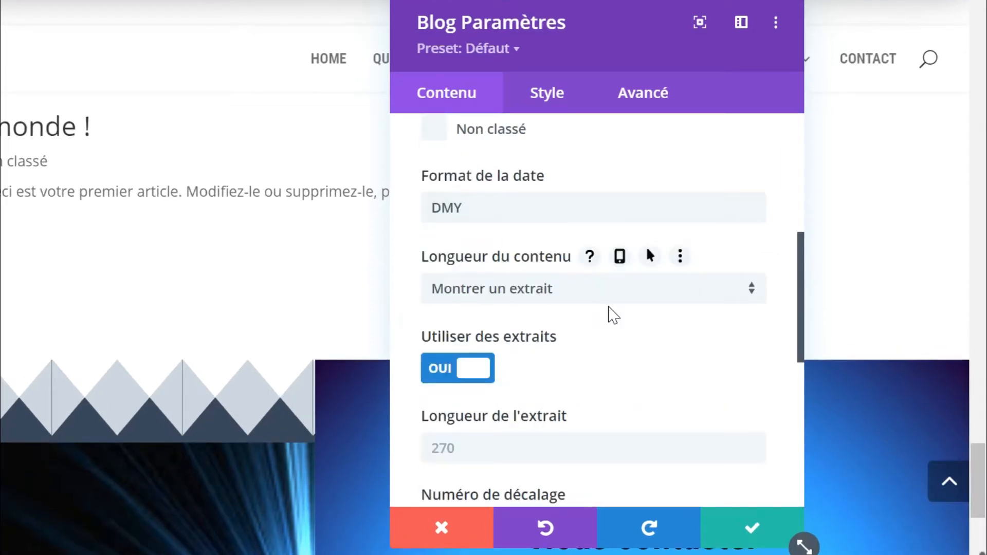
# Step: Try a post excerpt length of 100, move the settings dialog aside to check the preview, and settle on 200
pyautogui.scroll(-4, 663, 365)
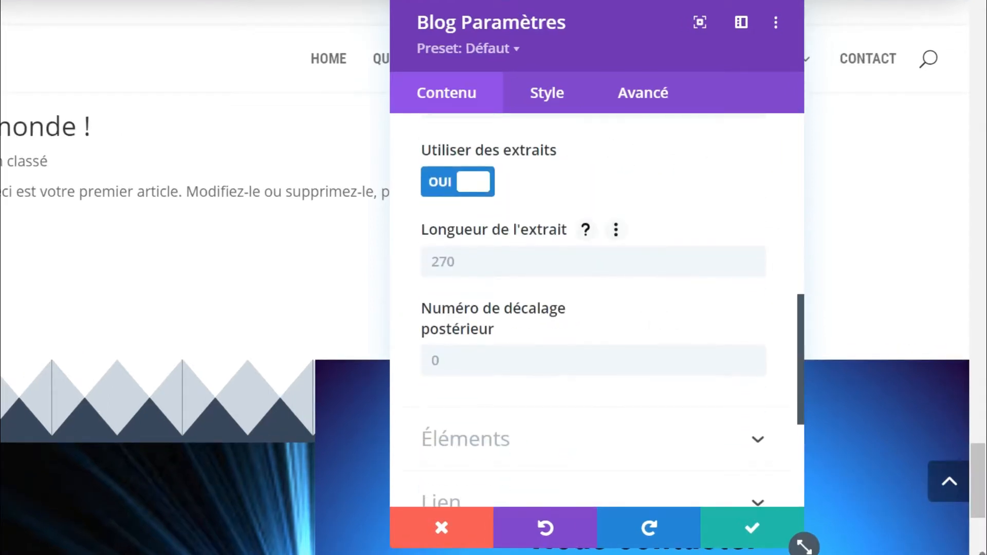
pyautogui.click(432, 262)
pyautogui.write('100')
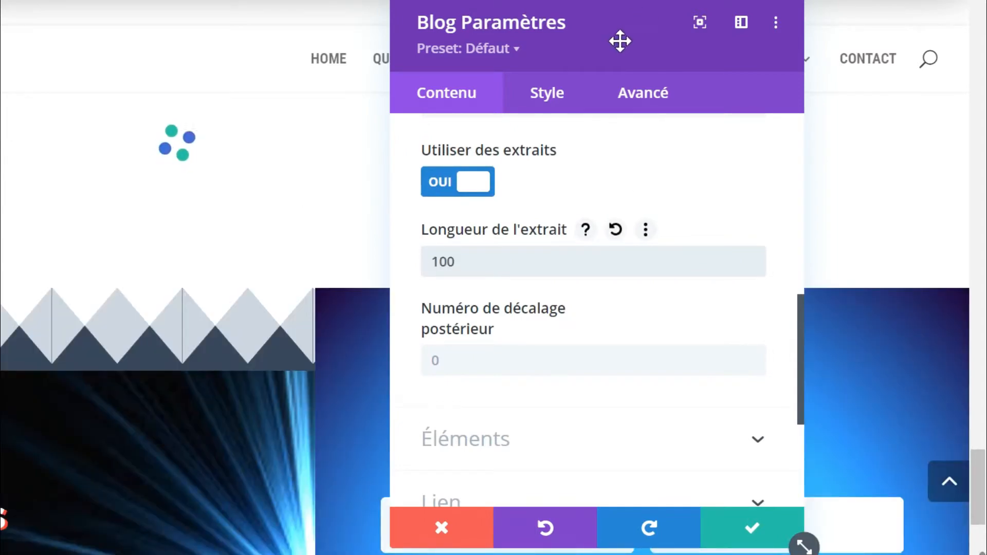
pyautogui.moveTo(619, 40); pyautogui.dragTo(680, 40)
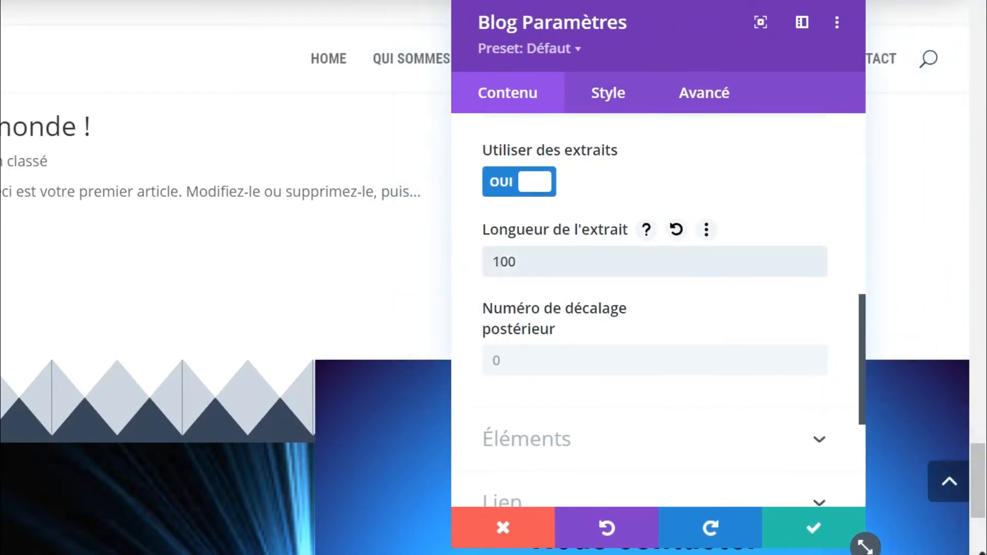
pyautogui.write('2')
pyautogui.moveTo(851, 90); pyautogui.dragTo(624, 25)
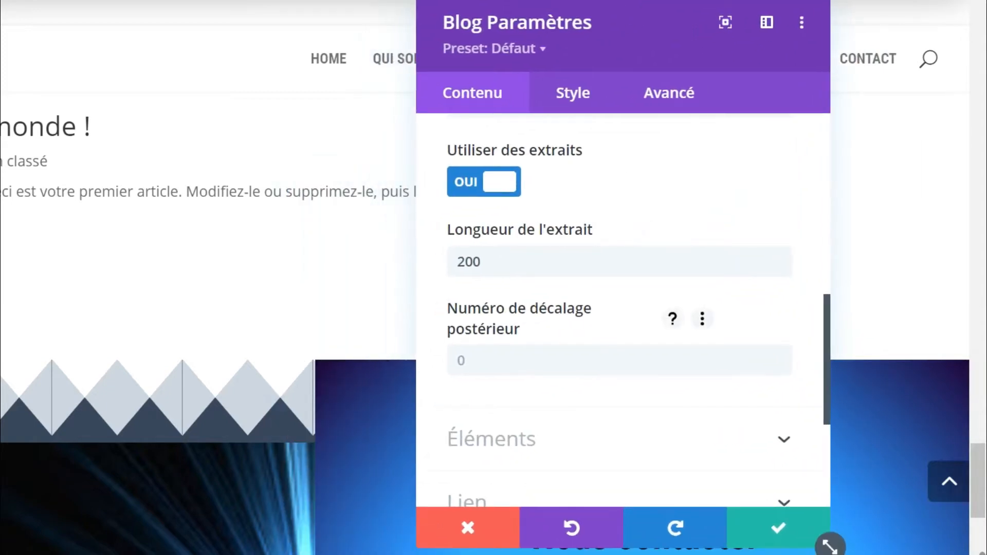
pyautogui.click(459, 359)
pyautogui.scroll(-5, 620, 309)
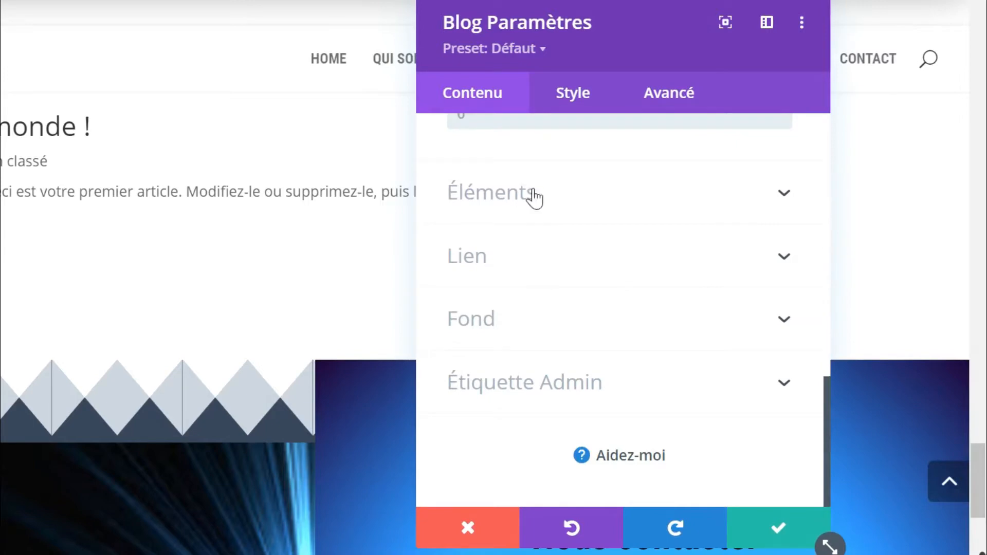
# Step: Enable the featured image overlay (Image superposée présentée) in the Blog module's style settings
pyautogui.click(583, 99)
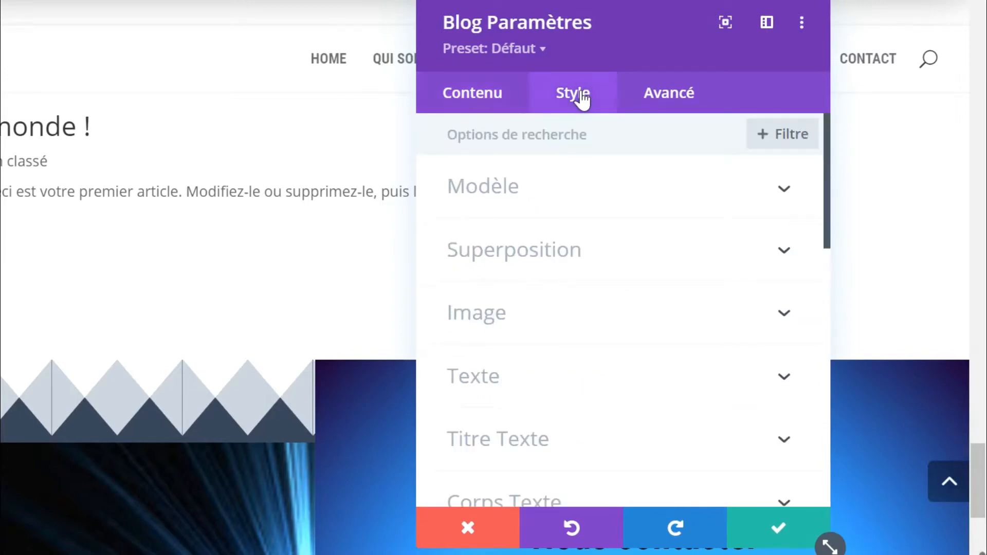
pyautogui.click(556, 204)
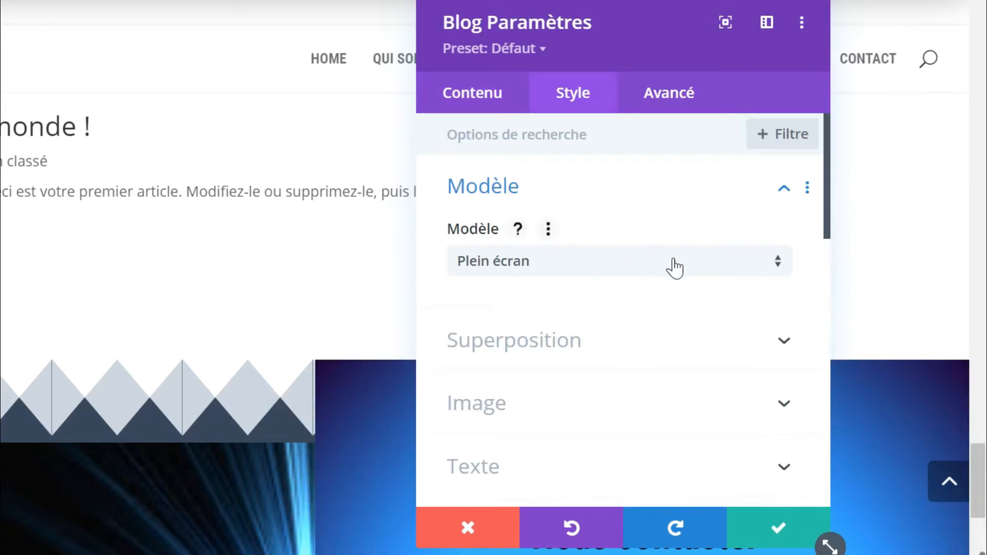
pyautogui.click(634, 342)
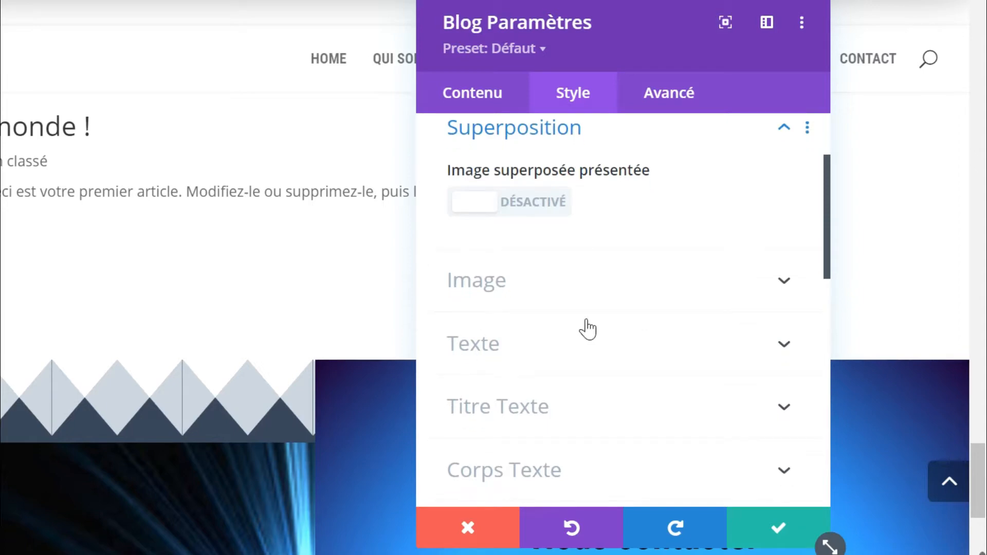
pyautogui.click(480, 208)
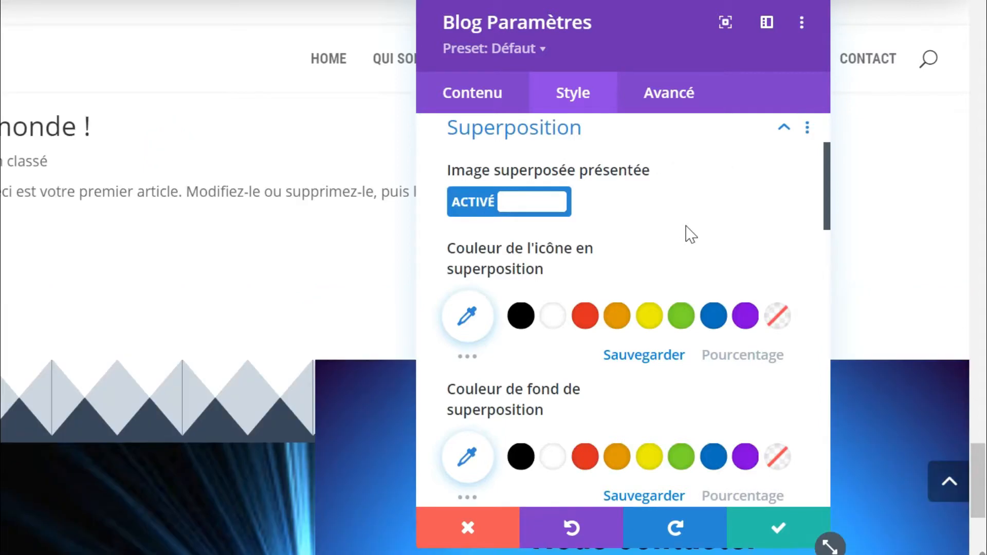
# Step: Set the blog post title font to Roboto Condensed with the bold weight Texte en gras
pyautogui.scroll(-5, 690, 234)
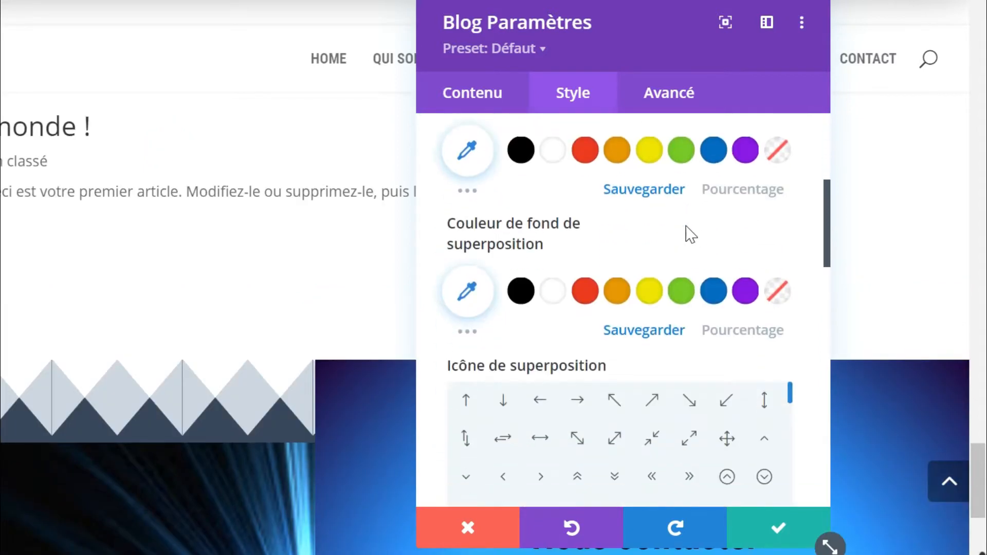
pyautogui.scroll(-10, 691, 234)
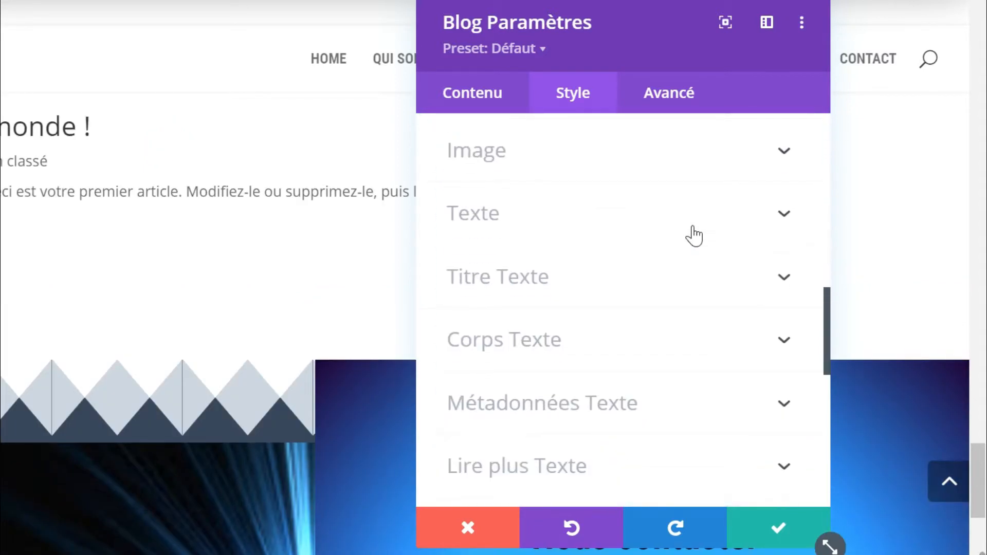
pyautogui.click(525, 283)
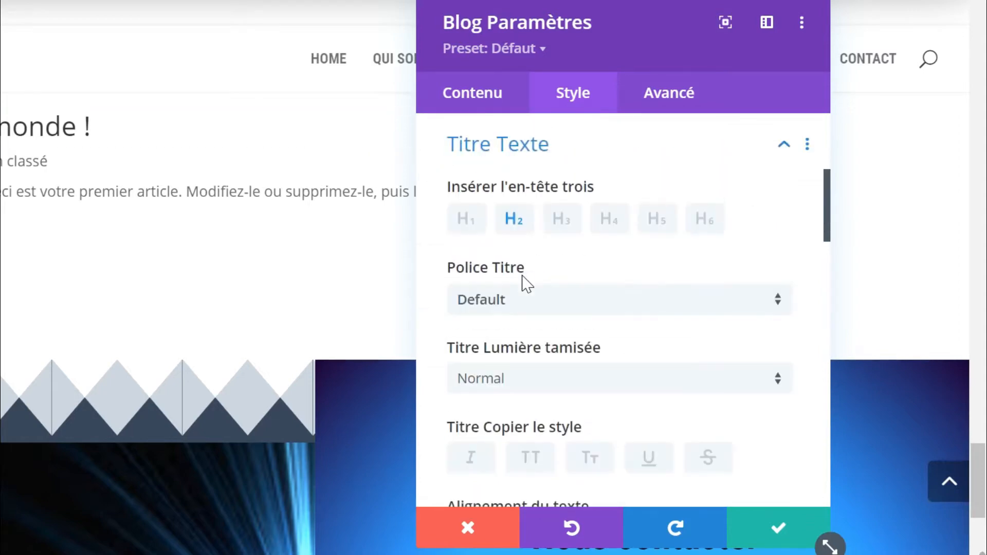
pyautogui.click(544, 308)
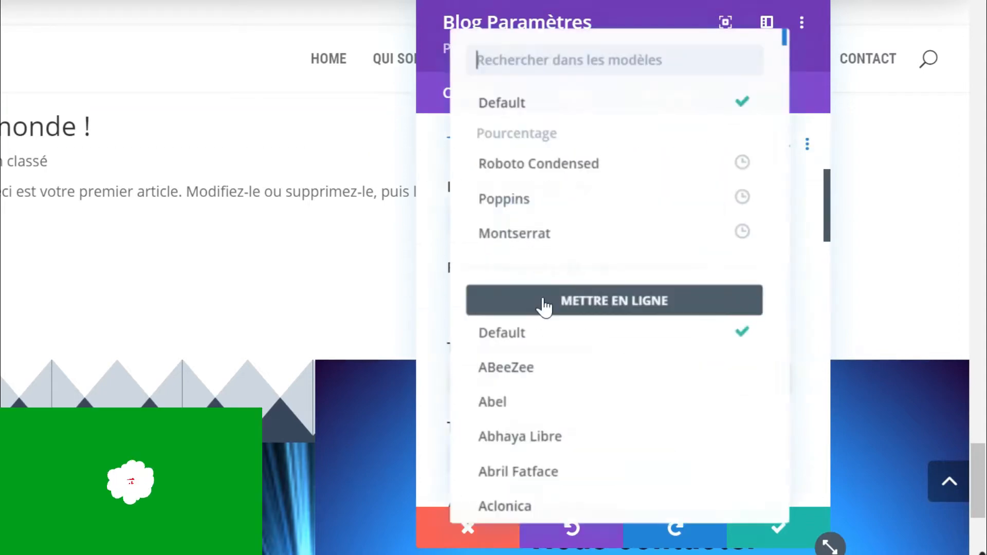
pyautogui.click(572, 166)
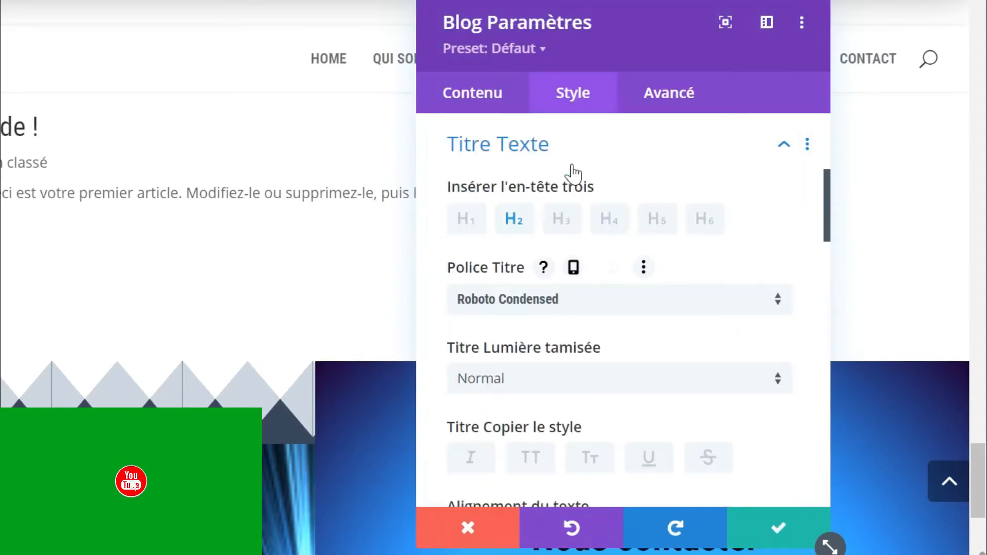
pyautogui.click(560, 368)
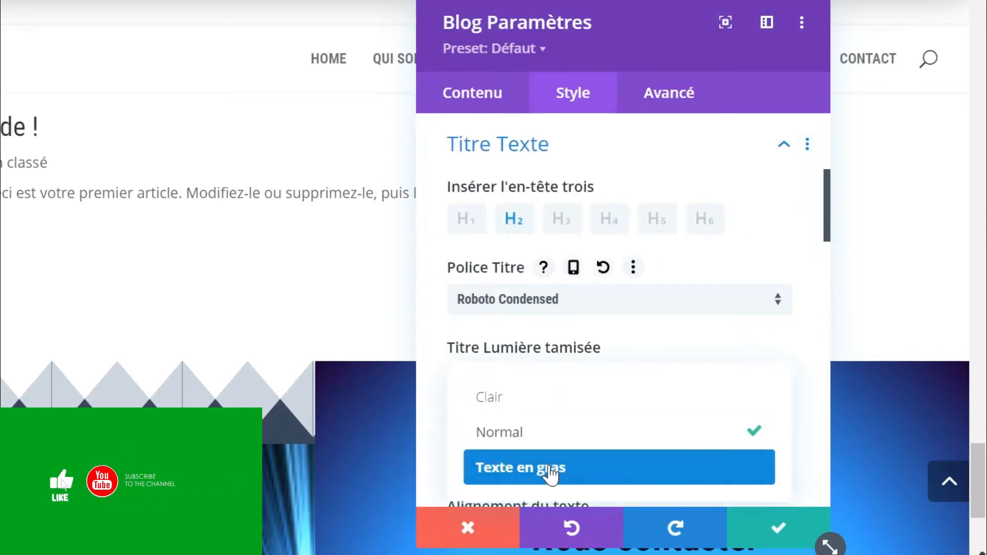
pyautogui.click(550, 474)
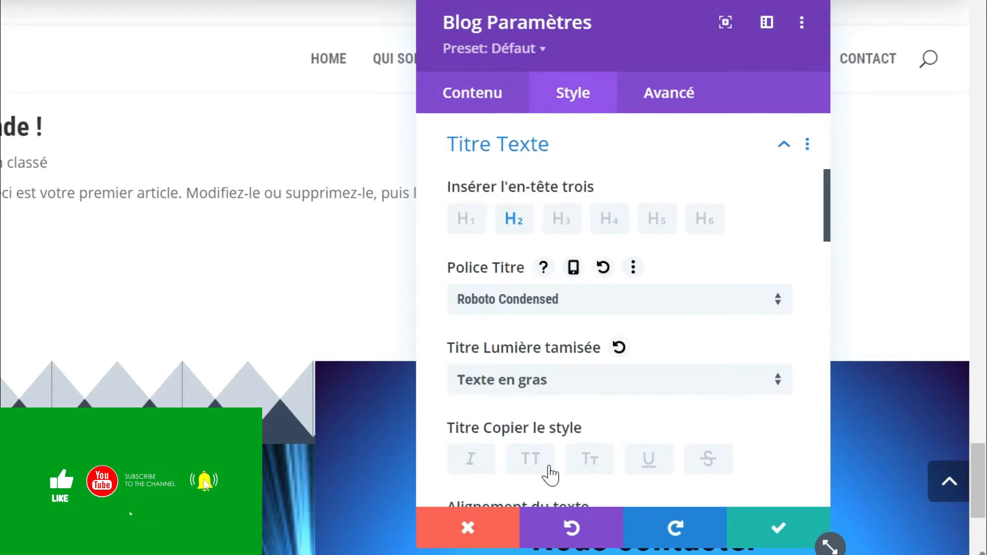
# Step: Set the blog post title text size to 27px
pyautogui.scroll(-5, 549, 471)
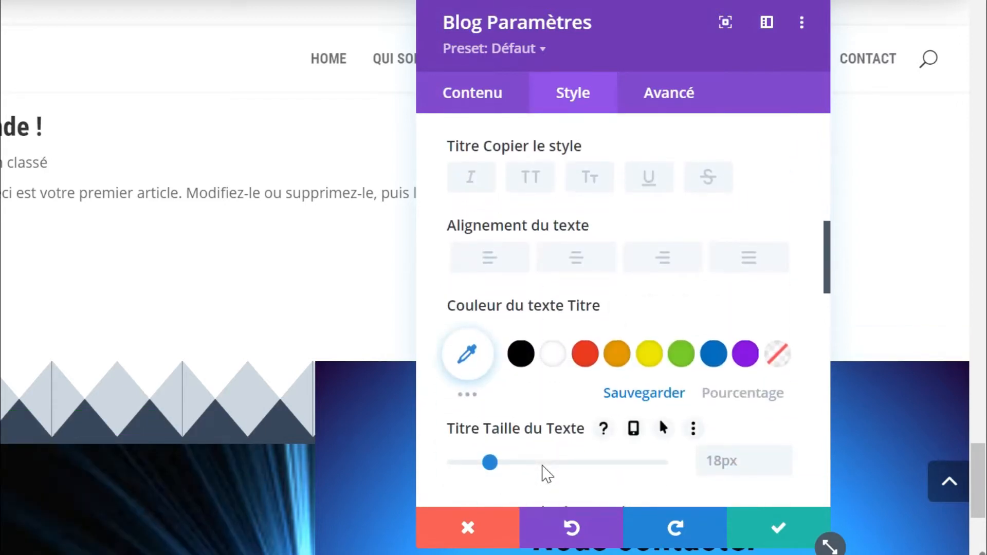
pyautogui.scroll(-2, 547, 473)
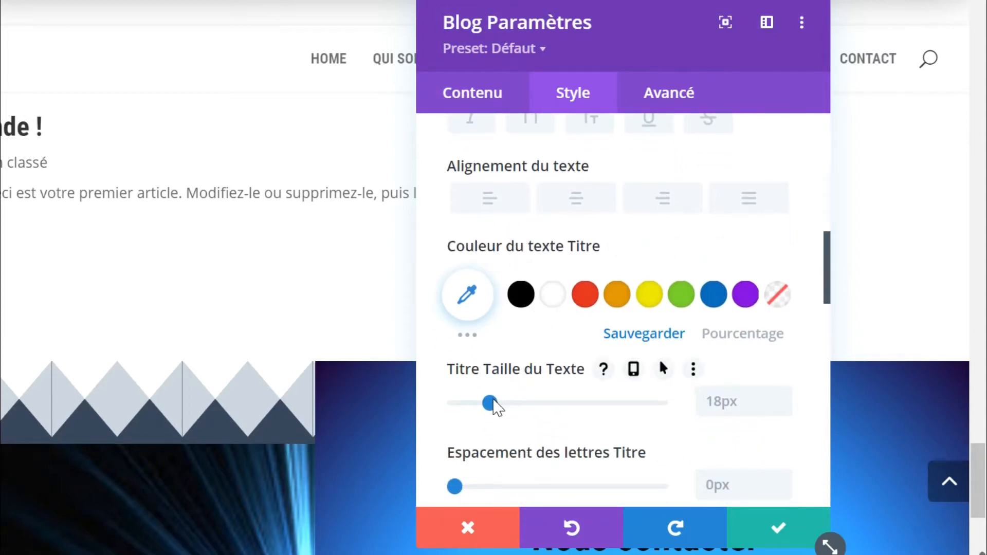
pyautogui.moveTo(496, 406); pyautogui.dragTo(510, 401)
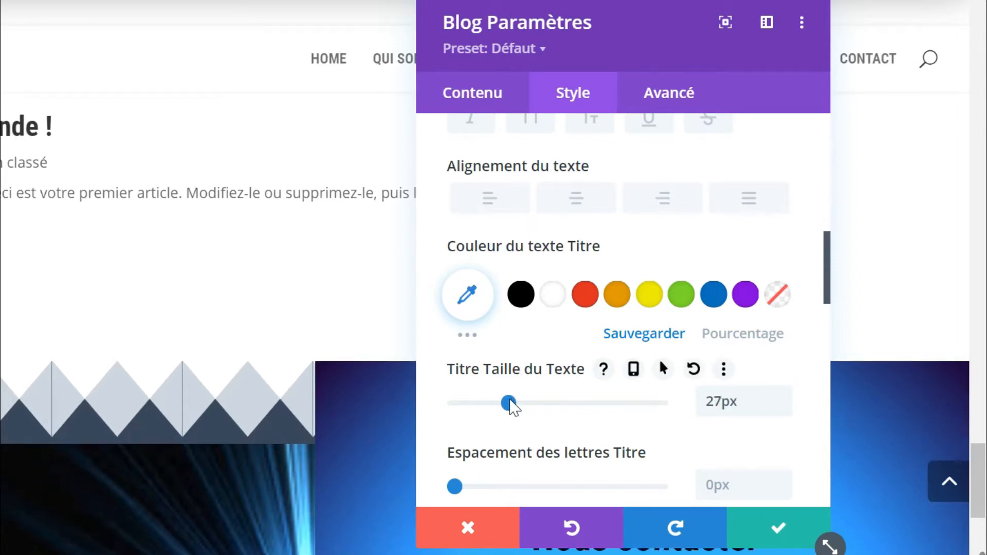
# Step: Apply the hard diagonal shadow preset, the last of the six, to the blog post title and colour the shadow blue
pyautogui.scroll(-3, 511, 402)
pyautogui.scroll(-5, 514, 408)
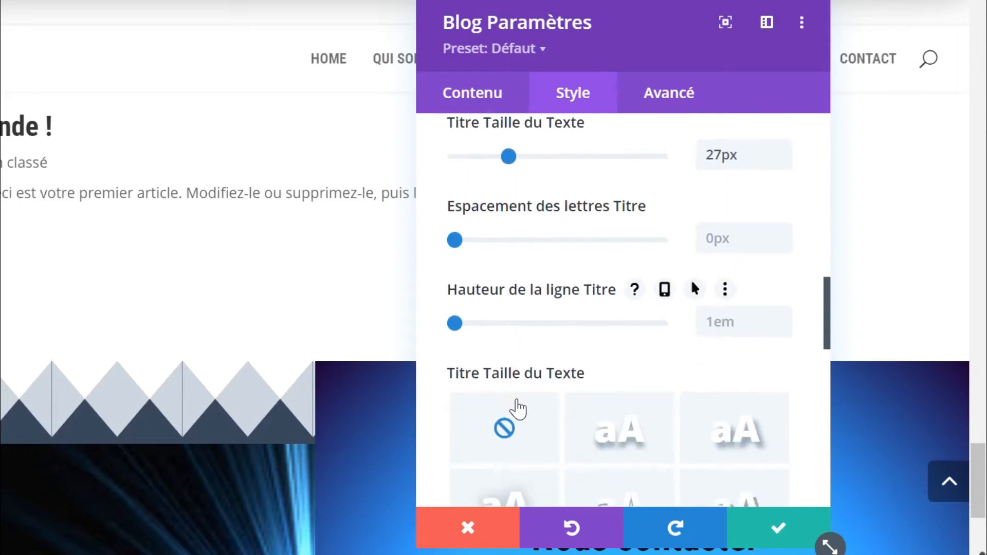
pyautogui.click(735, 317)
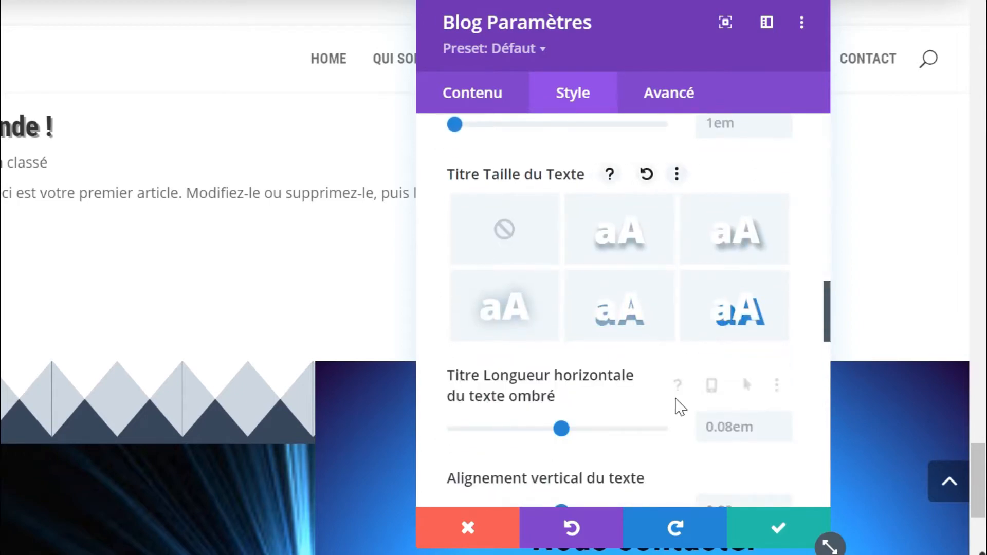
pyautogui.scroll(-3, 677, 407)
pyautogui.scroll(-4, 680, 406)
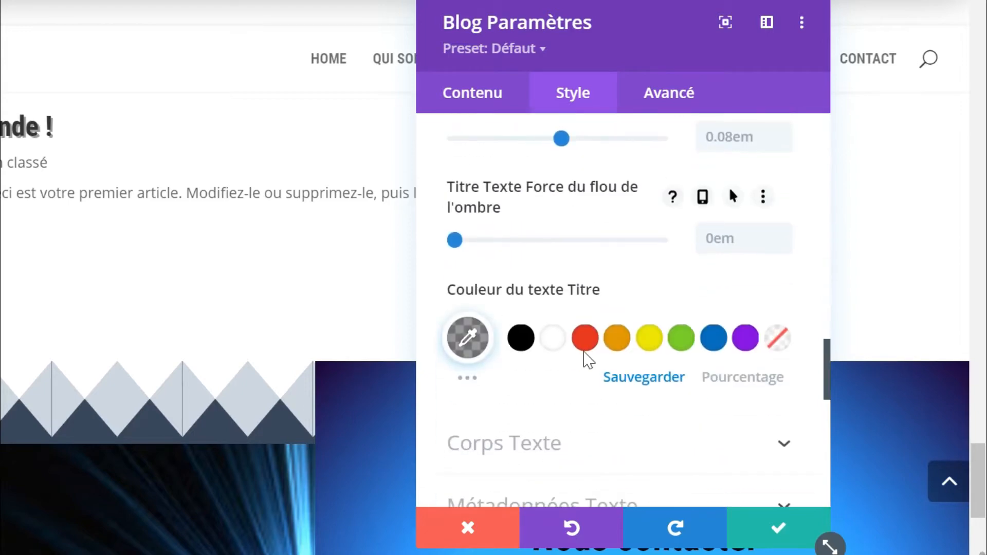
pyautogui.click(589, 339)
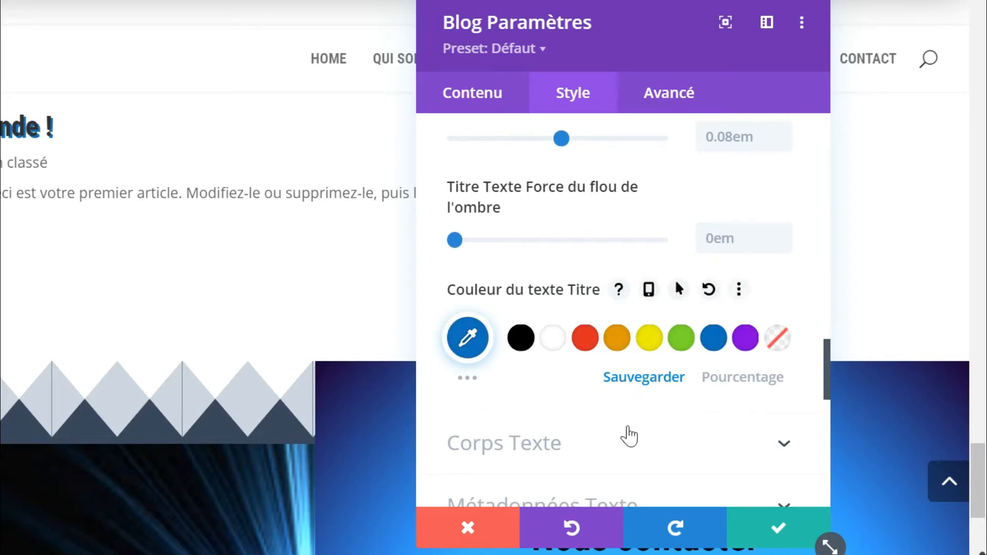
# Step: Set the blog's body text (Corps Texte) font to Roboto Condensed and its colour to black (#000000)
pyautogui.scroll(-2, 629, 434)
pyautogui.click(576, 369)
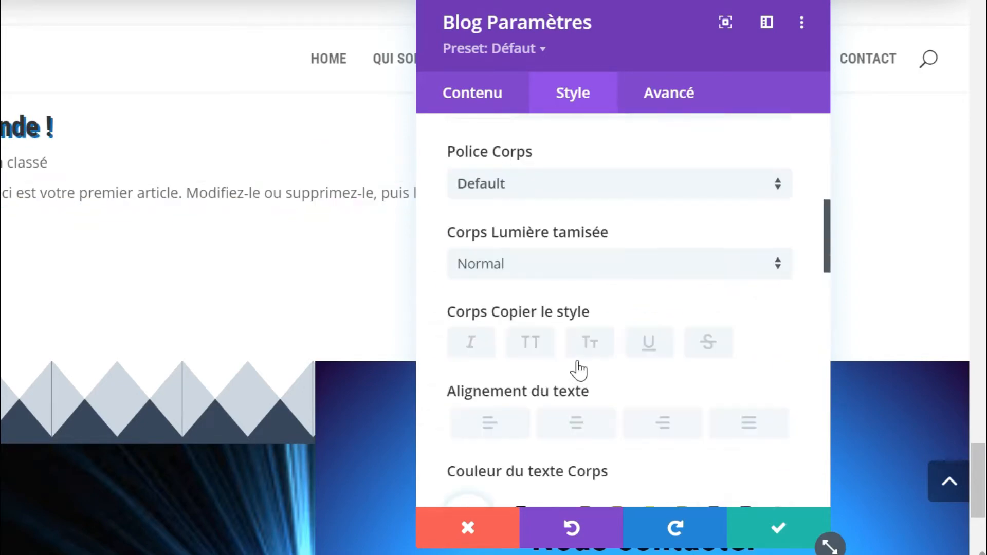
pyautogui.click(593, 282)
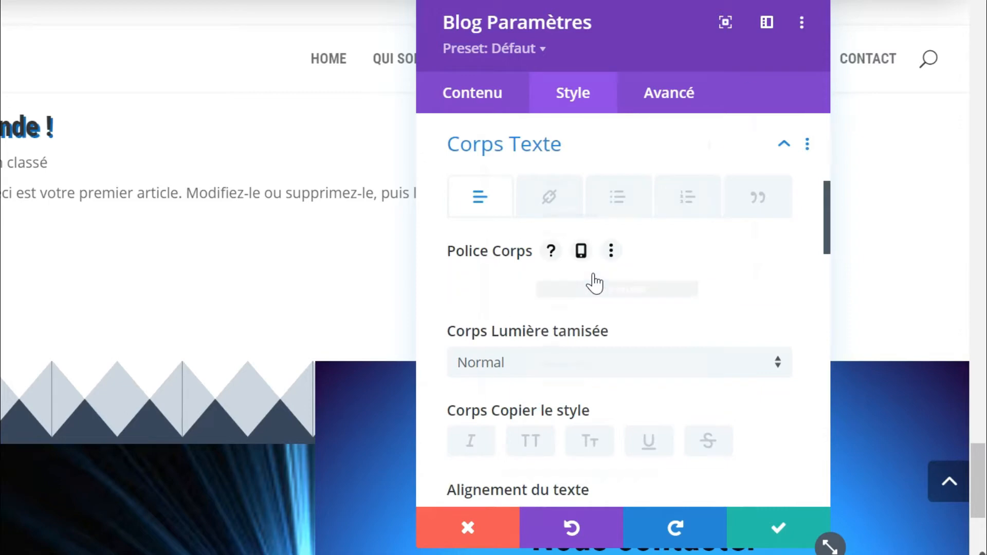
pyautogui.click(560, 162)
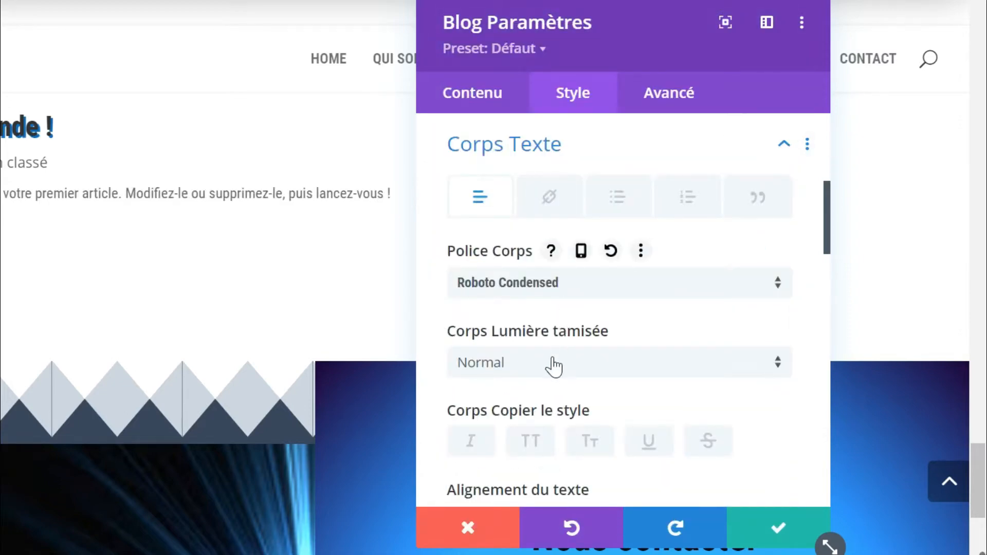
pyautogui.scroll(-3, 548, 339)
pyautogui.scroll(-3, 551, 324)
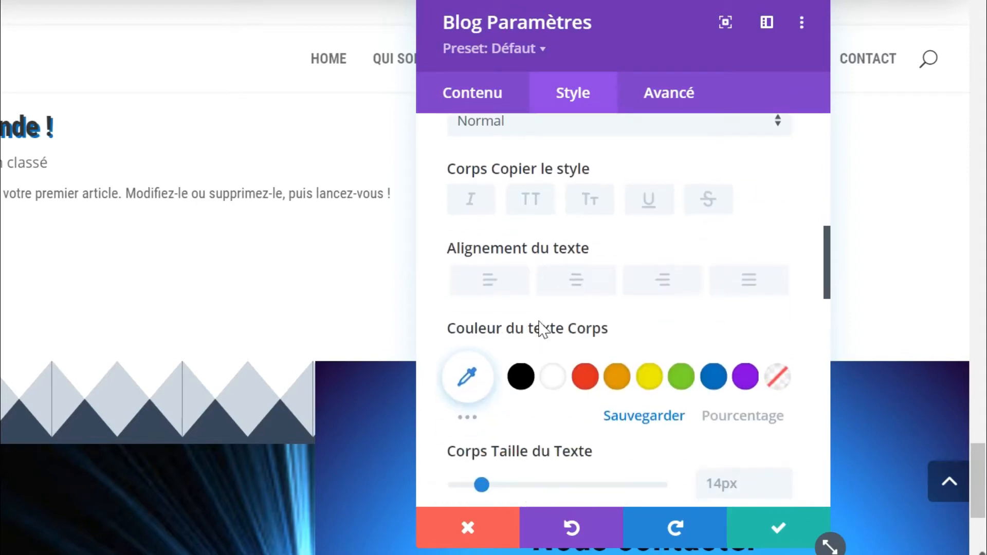
pyautogui.click(533, 378)
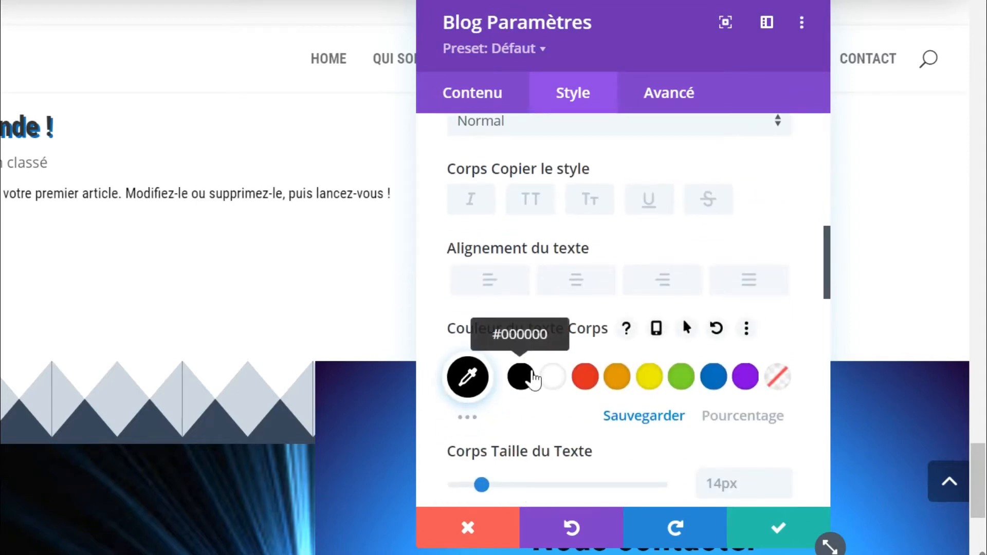
# Step: Set the blog's metadata text (Métadonnées Texte) font to Roboto Condensed, keeping the Normal weight
pyautogui.scroll(-6, 530, 379)
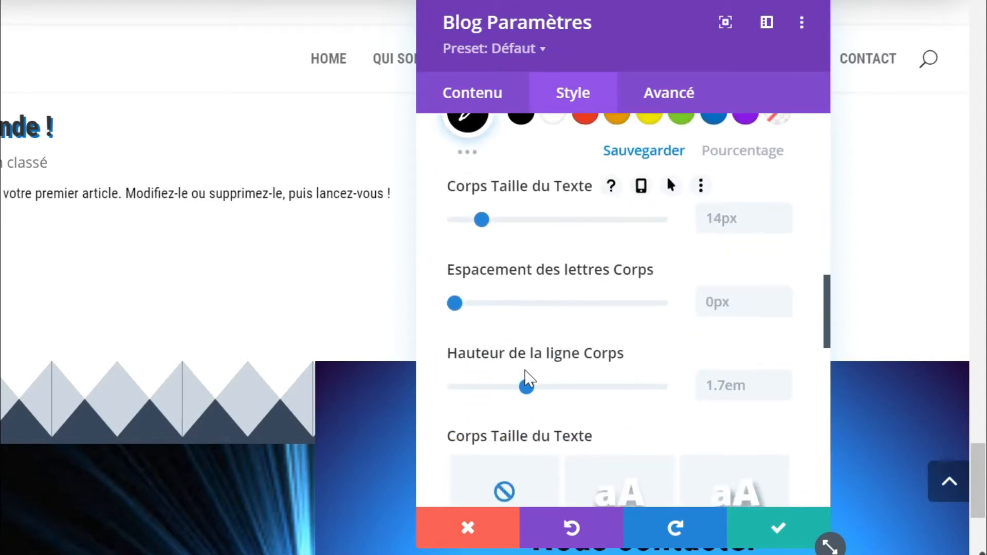
pyautogui.scroll(-6, 530, 379)
pyautogui.scroll(-1, 529, 379)
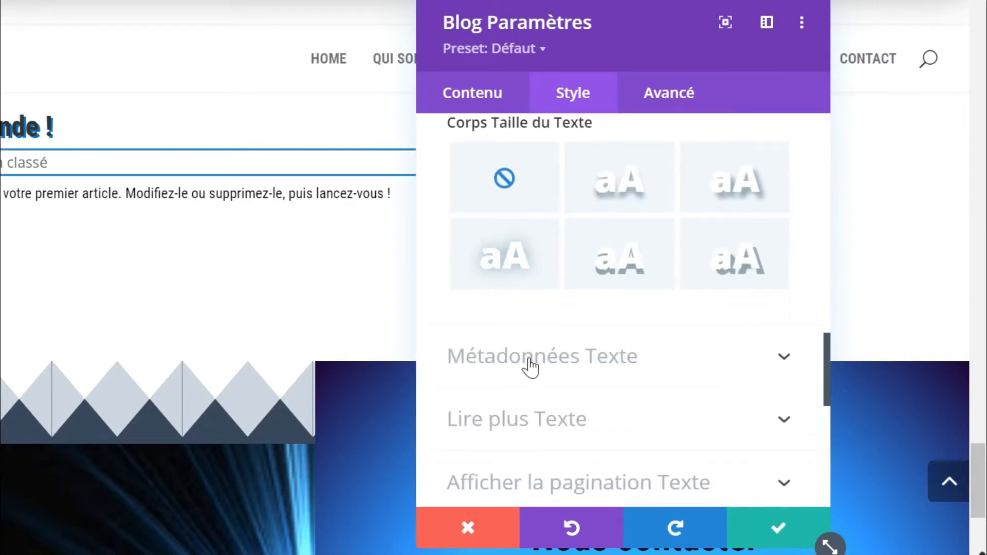
pyautogui.click(530, 366)
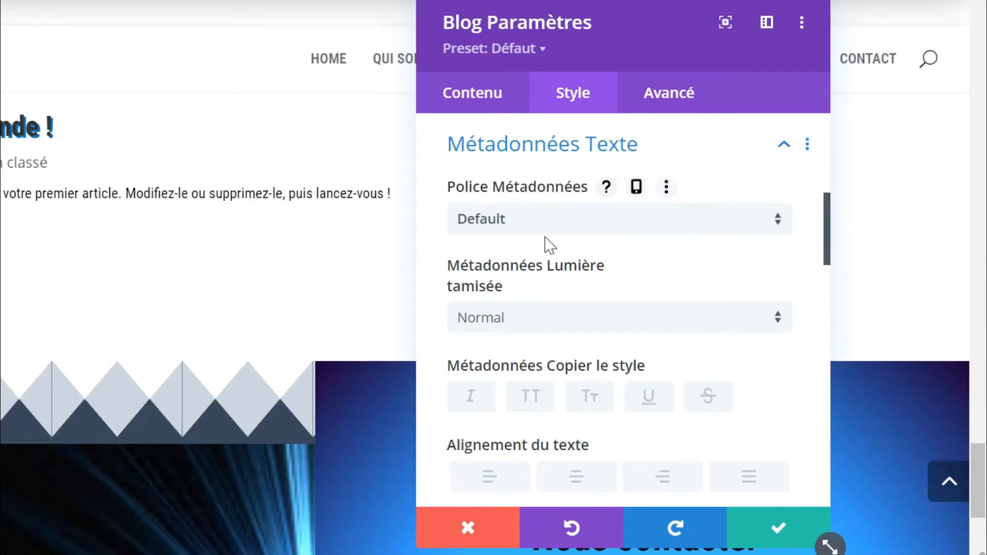
pyautogui.click(557, 232)
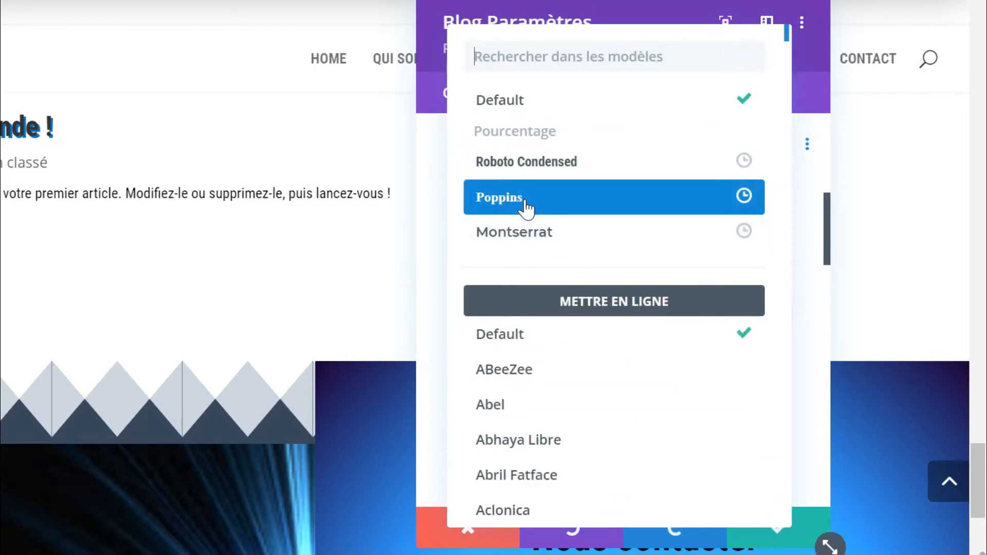
pyautogui.click(538, 173)
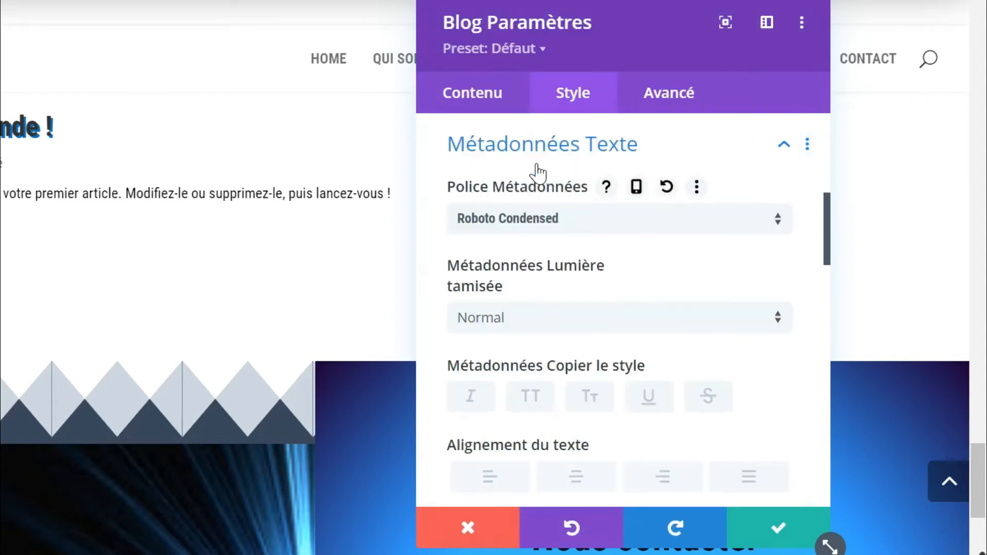
pyautogui.click(541, 336)
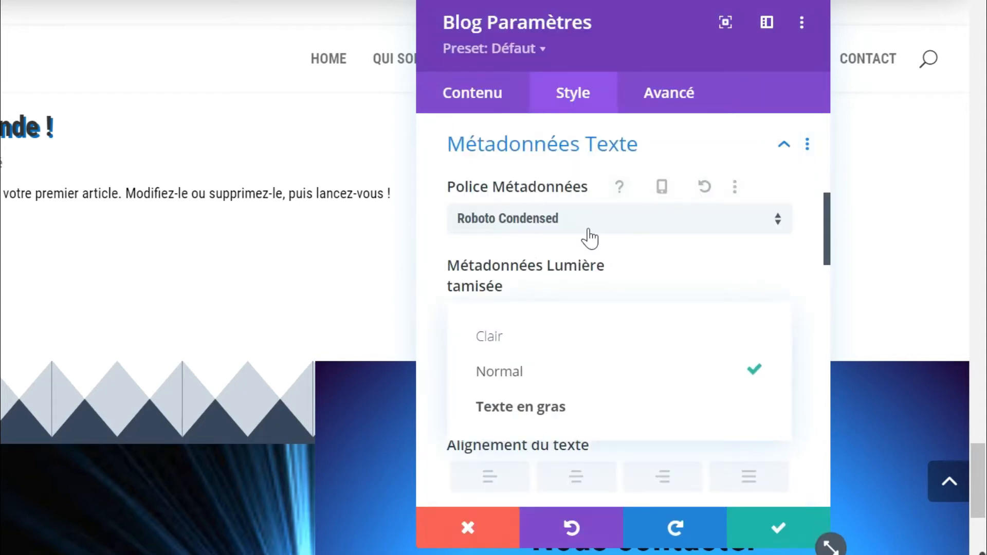
pyautogui.click(631, 259)
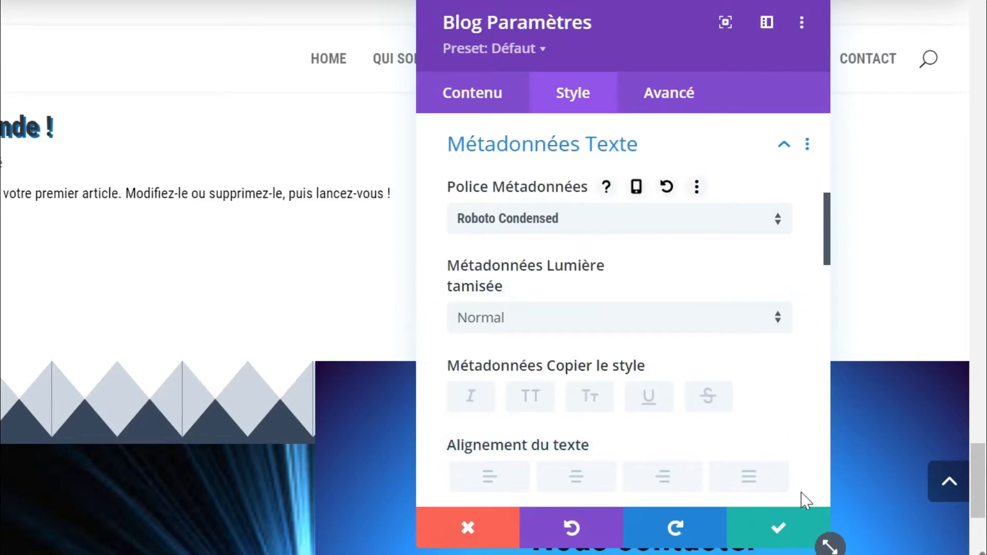
# Step: Try the Basculer animation on the Blog module, and settle on Diapo
pyautogui.scroll(-2, 805, 456)
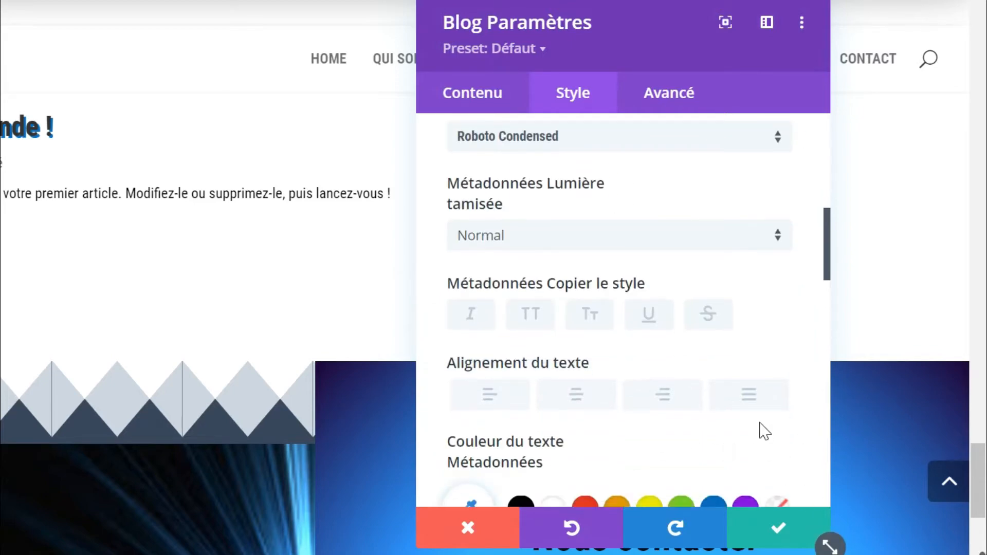
pyautogui.scroll(-3, 763, 430)
pyautogui.scroll(-4, 763, 430)
pyautogui.scroll(3, 764, 431)
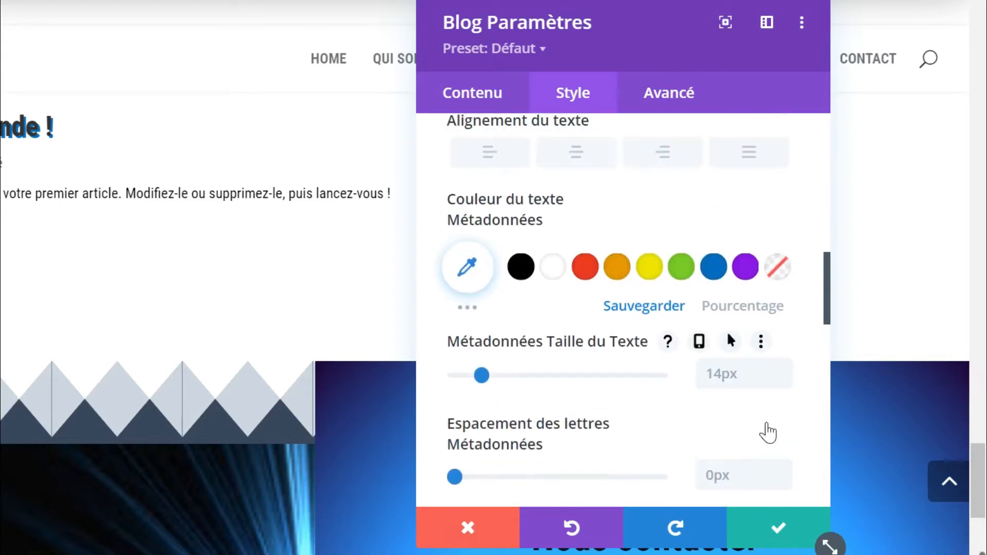
pyautogui.scroll(-15, 768, 432)
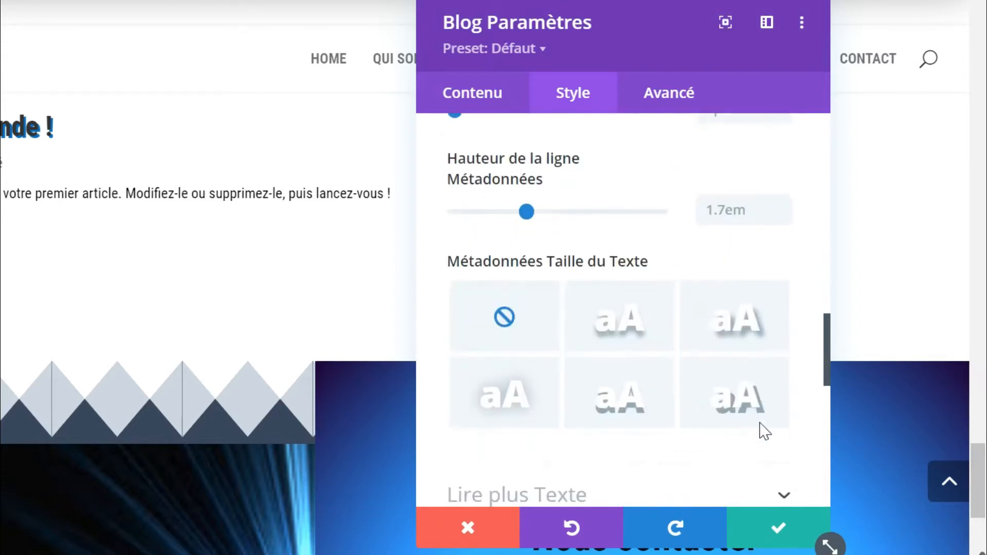
pyautogui.scroll(-3, 768, 432)
pyautogui.scroll(3, 768, 432)
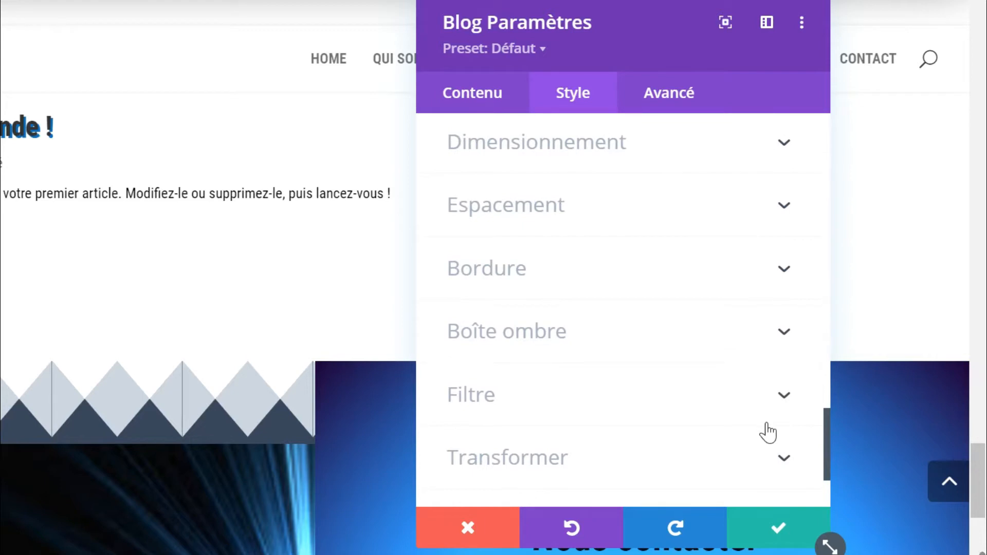
pyautogui.scroll(-5, 768, 432)
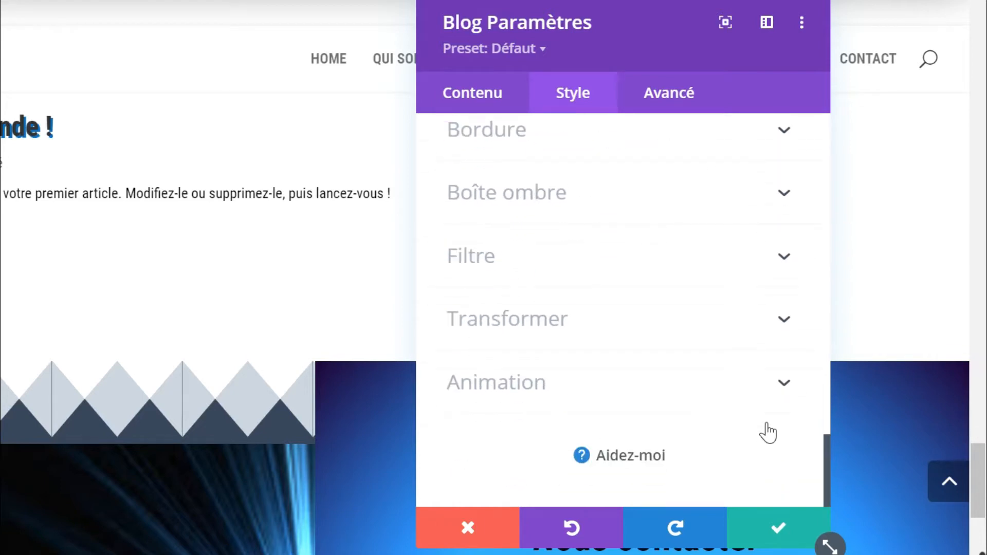
pyautogui.click(596, 405)
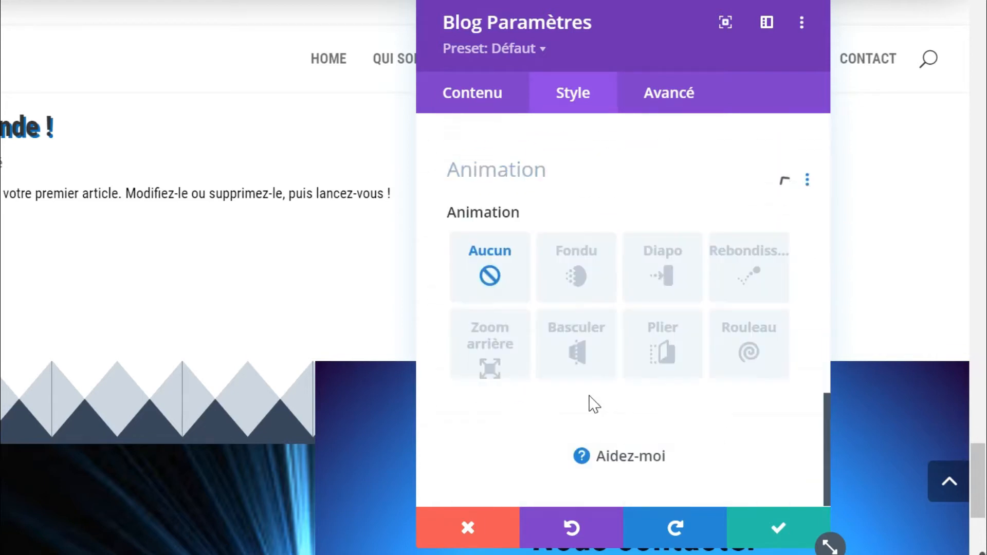
pyautogui.click(584, 352)
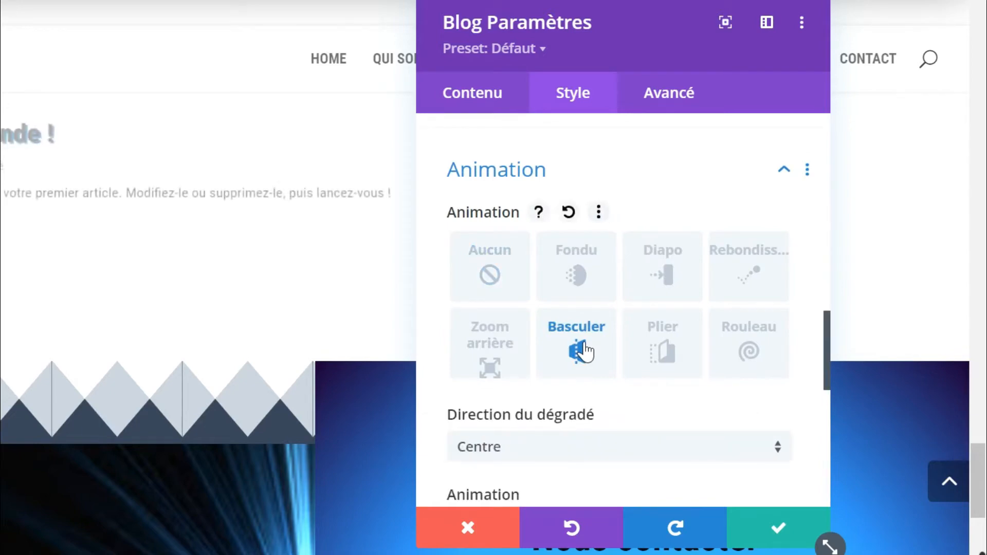
pyautogui.click(668, 275)
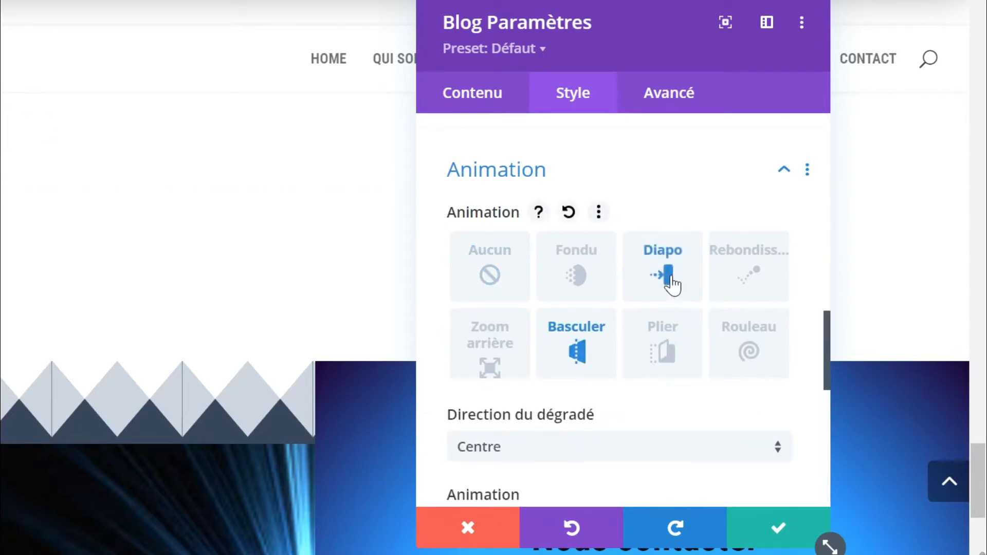
# Step: Try Gauche as the Diapo animation's direction, settle on Droite, and save the Blog module settings
pyautogui.click(608, 452)
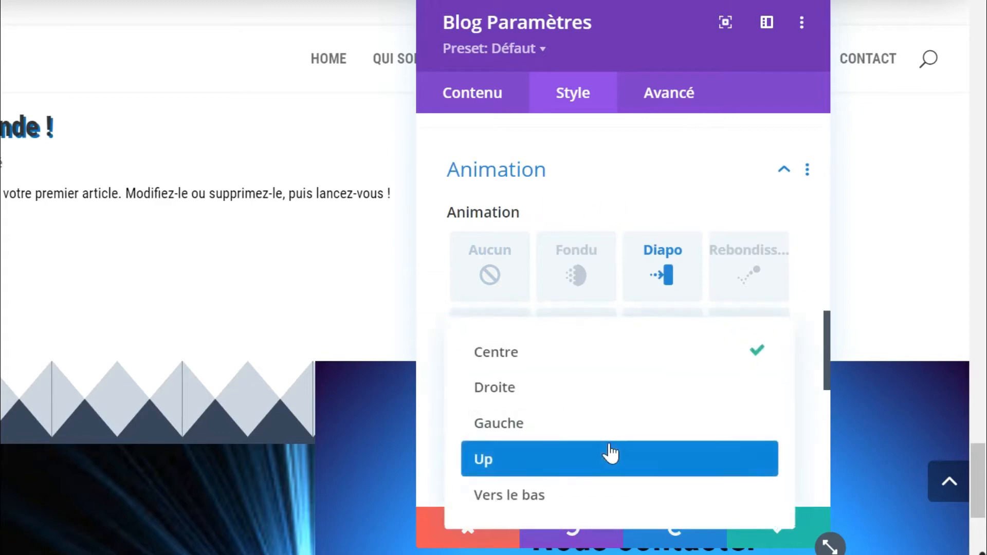
pyautogui.click(537, 425)
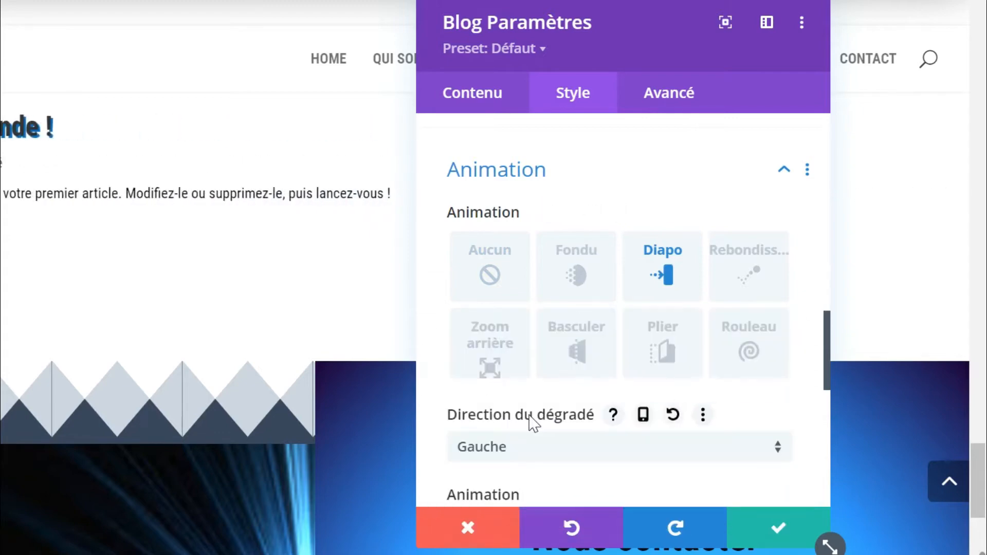
pyautogui.click(557, 460)
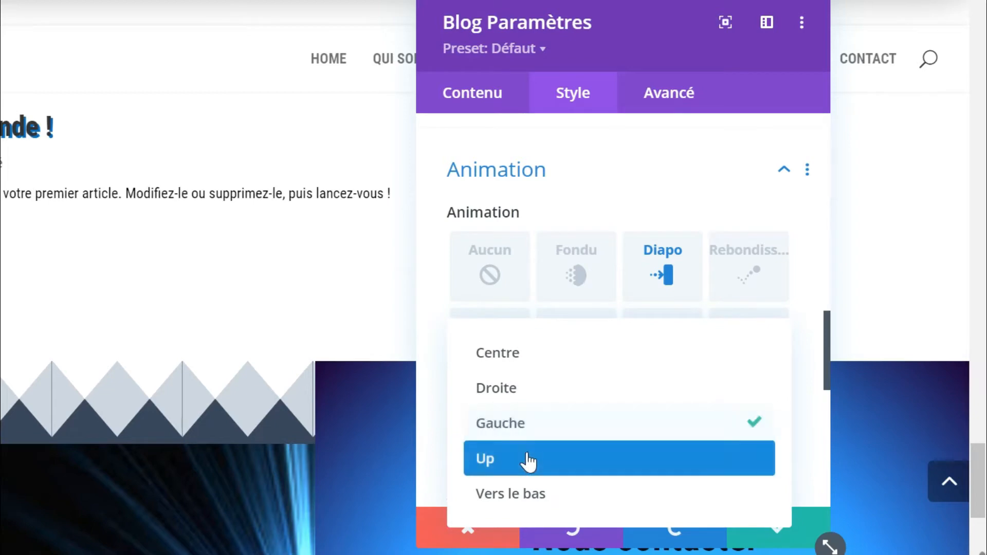
pyautogui.click(539, 398)
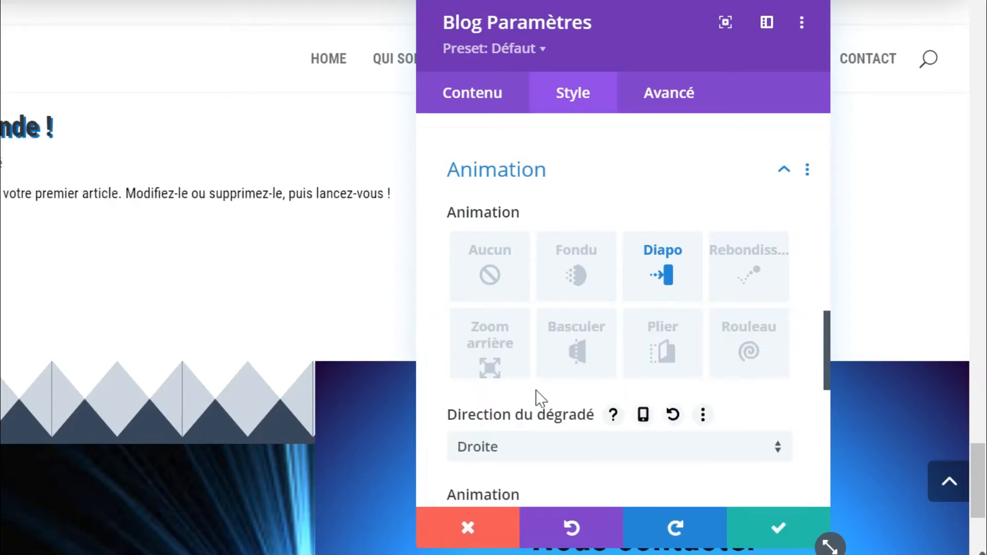
pyautogui.scroll(-8, 722, 409)
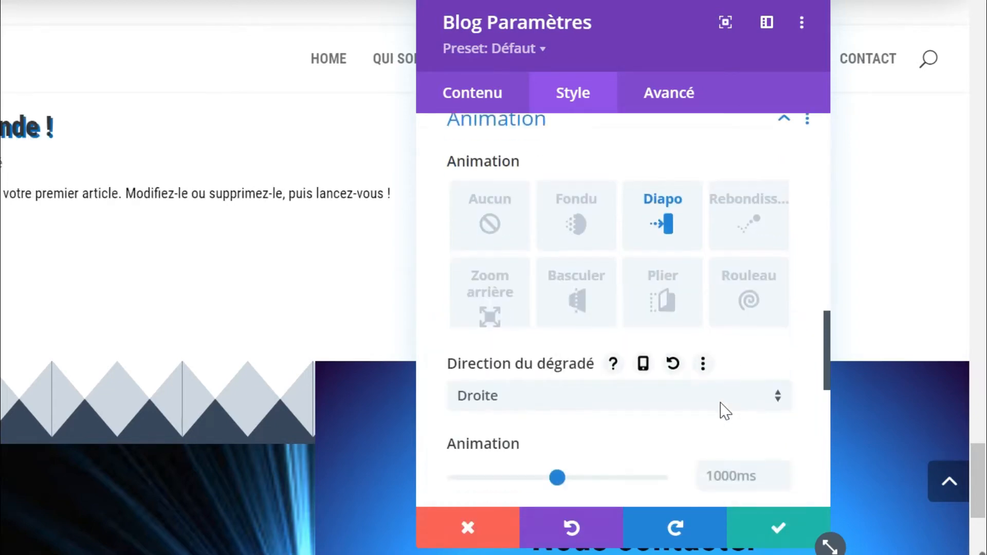
pyautogui.scroll(-3, 726, 412)
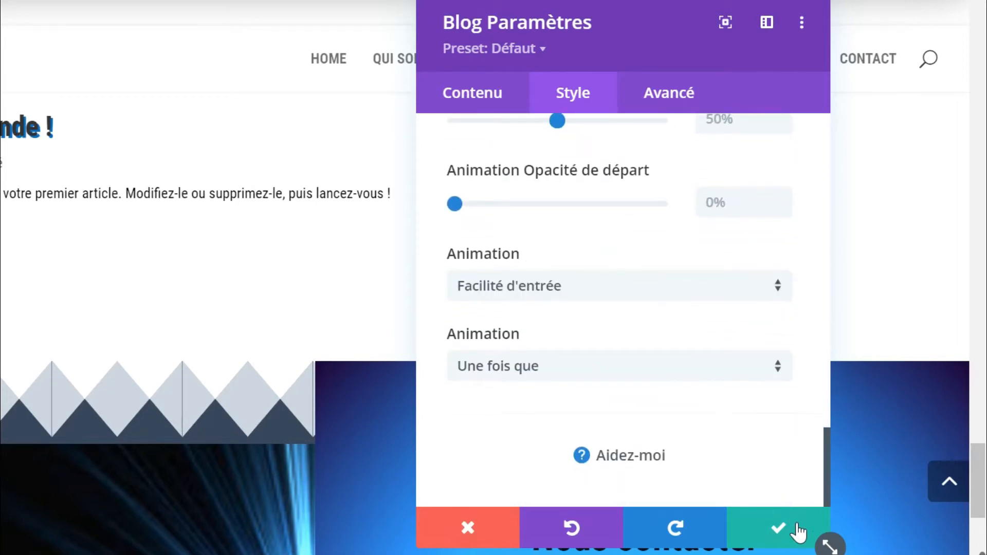
pyautogui.click(782, 530)
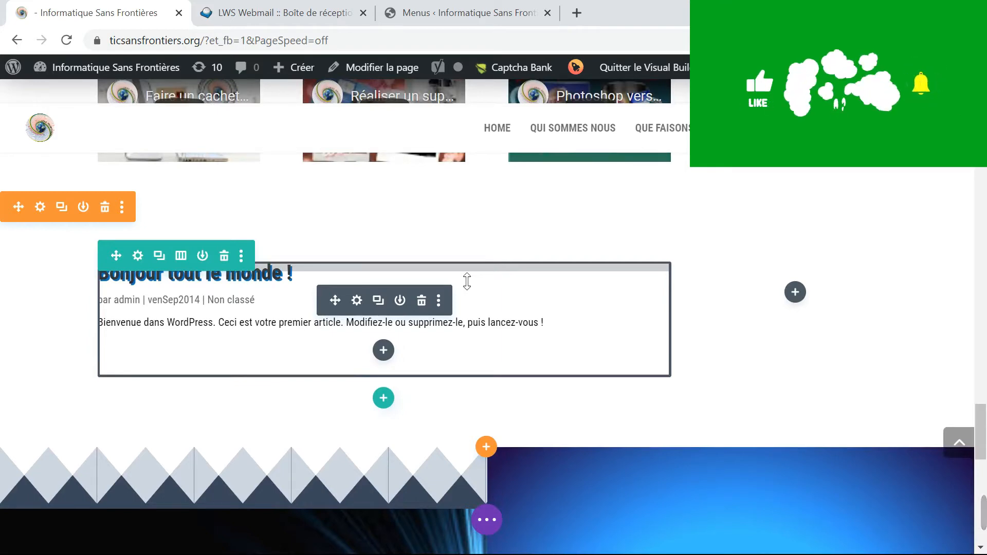
pyautogui.scroll(4, 467, 280)
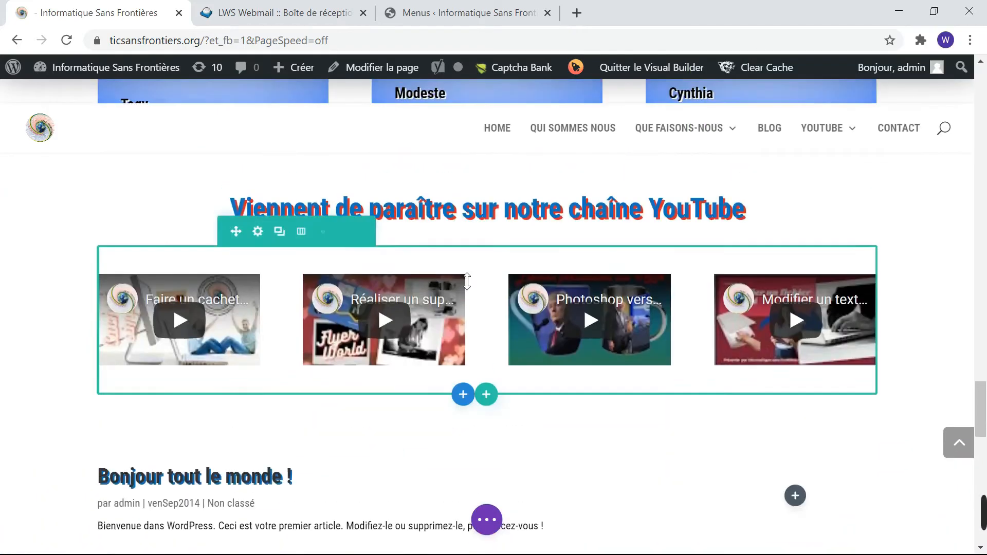
# Step: Insert a Vidéo module into the empty column beside the blog post list
pyautogui.scroll(-2, 468, 277)
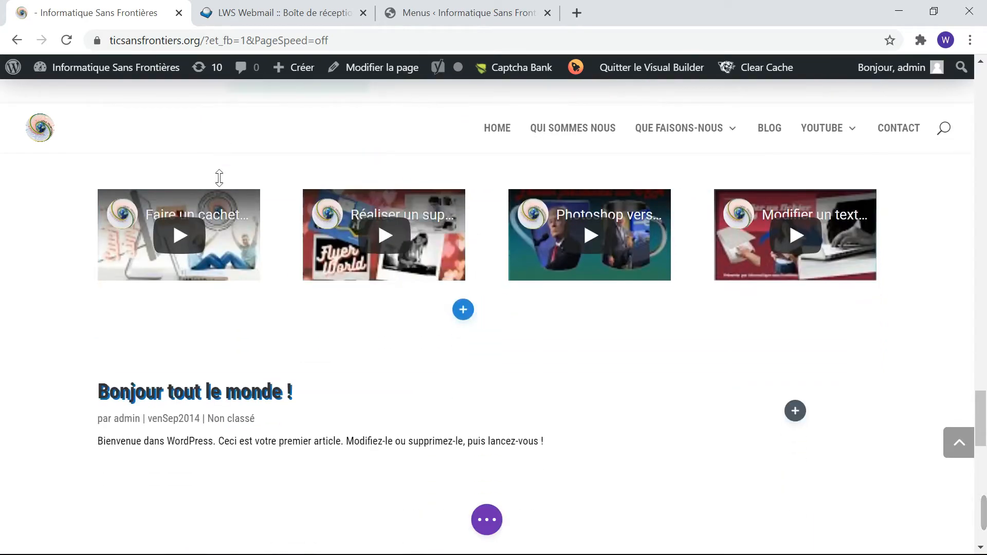
pyautogui.moveTo(120, 196)
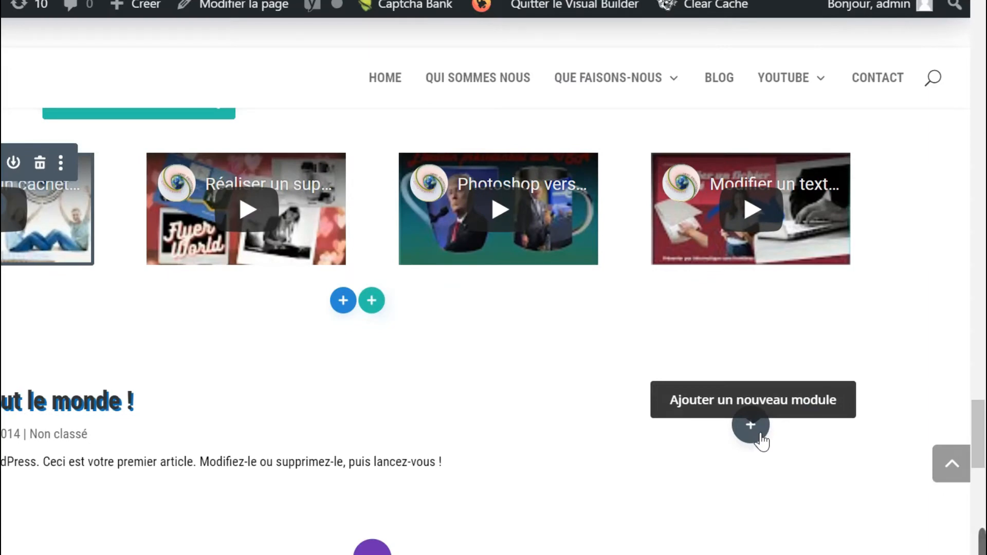
pyautogui.click(759, 437)
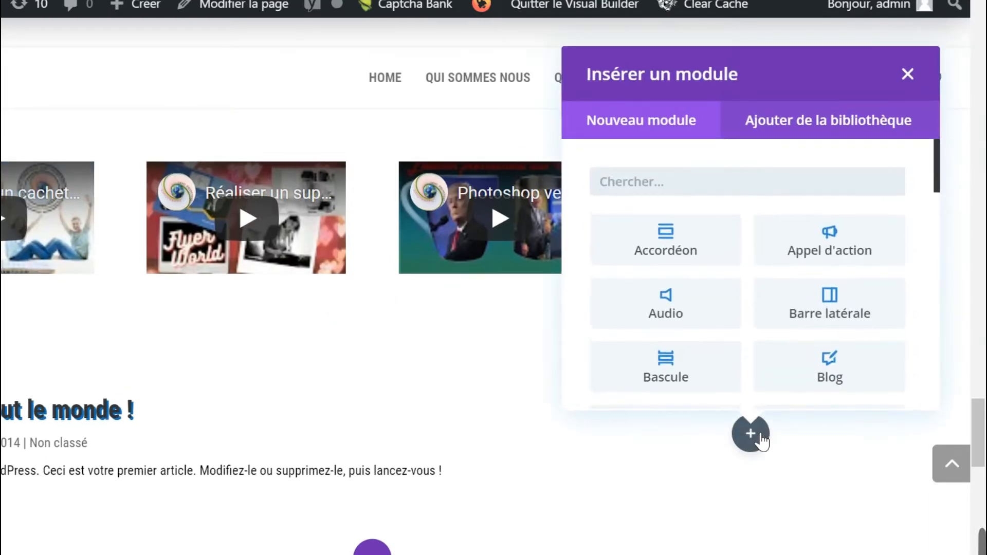
pyautogui.scroll(-10, 740, 344)
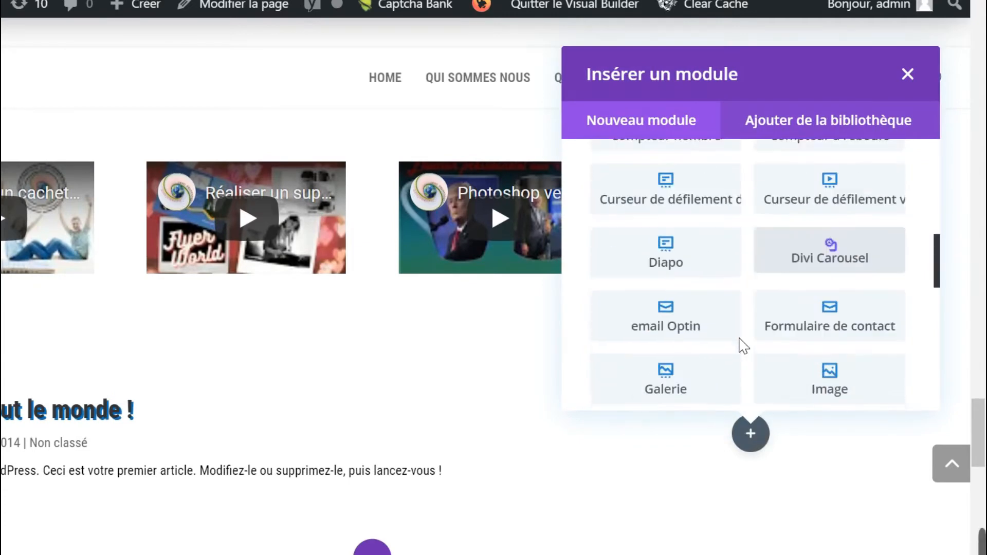
pyautogui.scroll(-8, 746, 348)
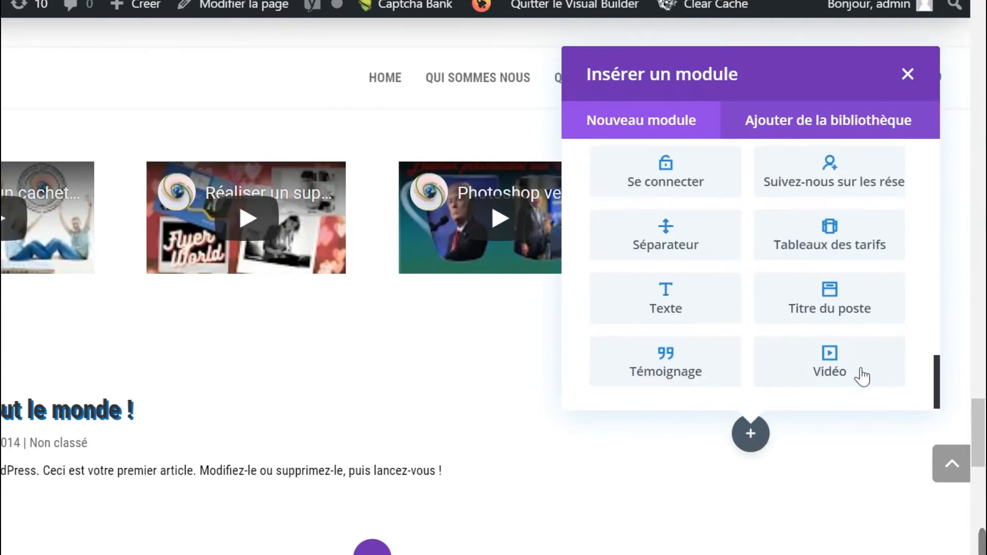
pyautogui.click(830, 362)
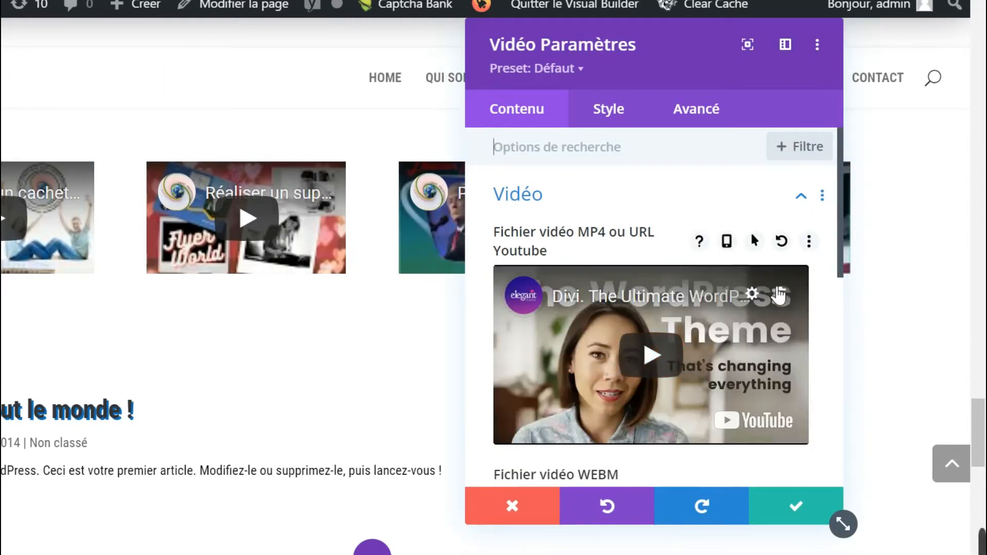
# Step: Remove the default video from the Vidéo module and choose to insert its MP4/YouTube video from a web address
pyautogui.click(779, 296)
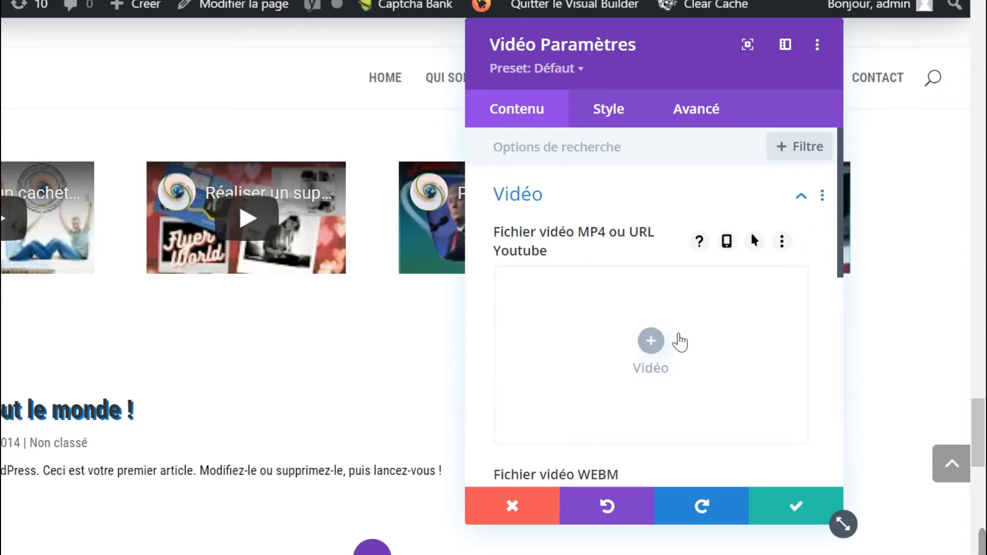
pyautogui.click(651, 340)
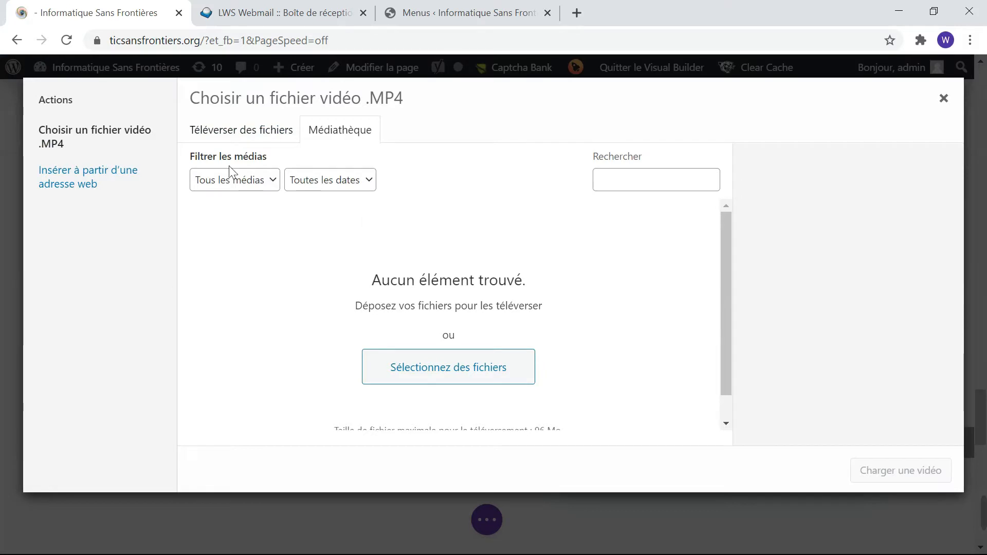
pyautogui.click(89, 188)
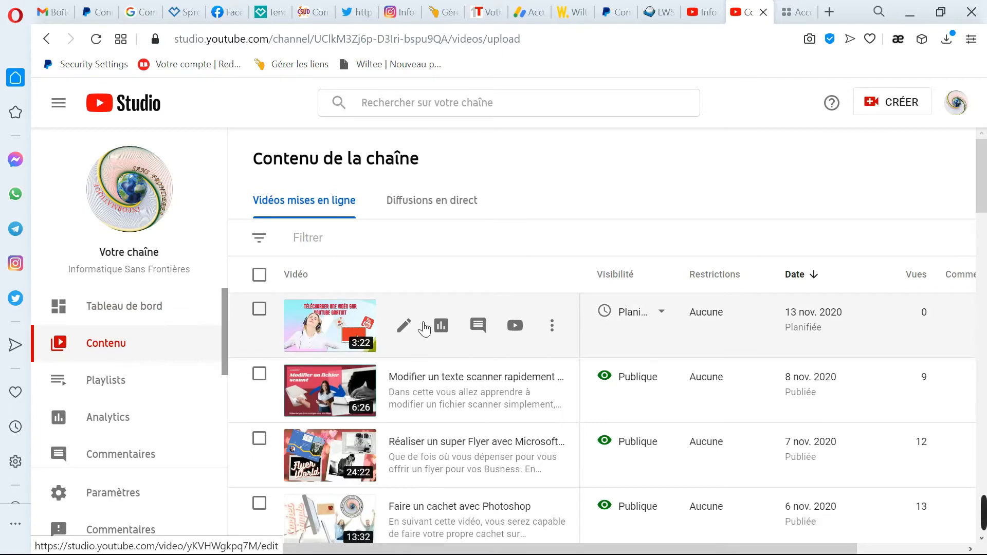
# Step: Switch to YouTube Studio and create a share link for the public video about modifying a scanned text
pyautogui.click(553, 326)
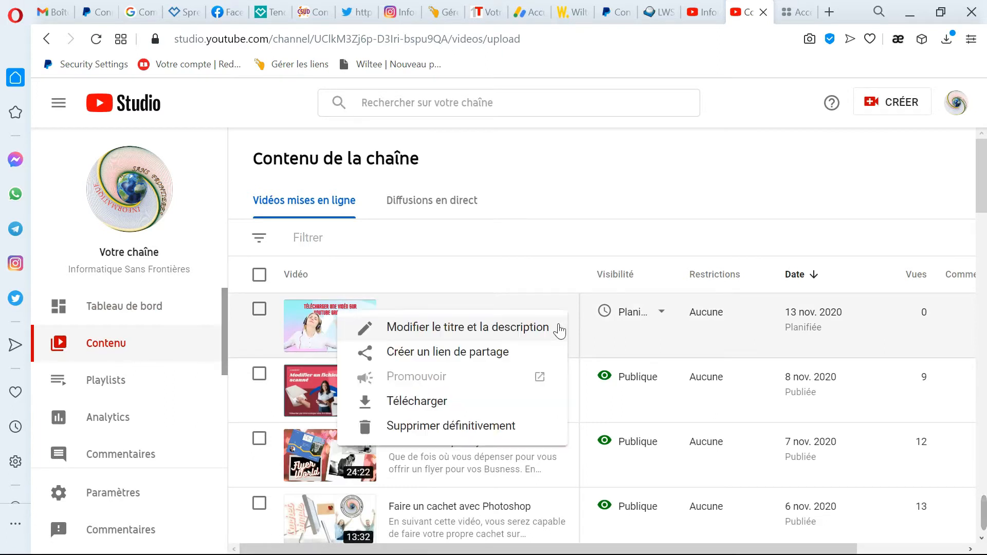
pyautogui.click(562, 276)
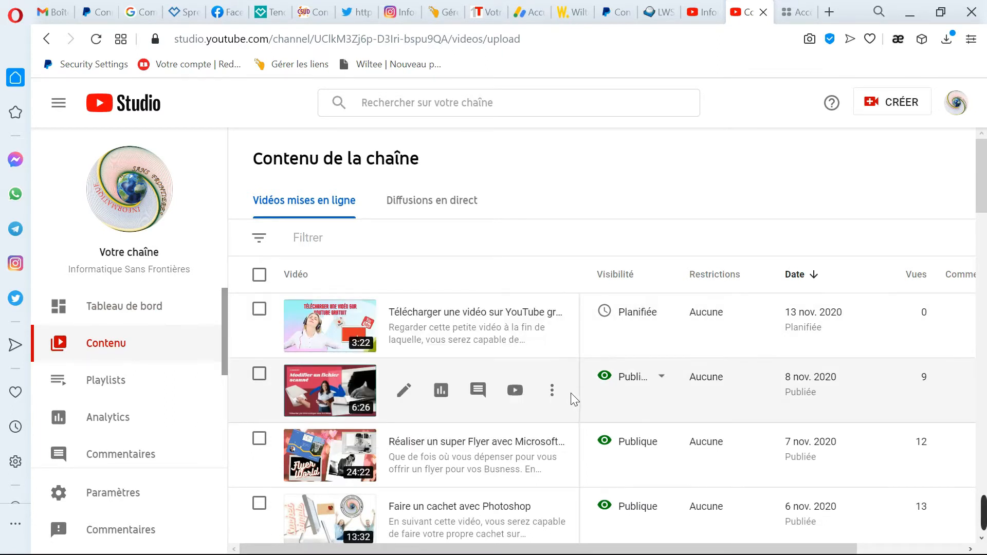
pyautogui.click(552, 394)
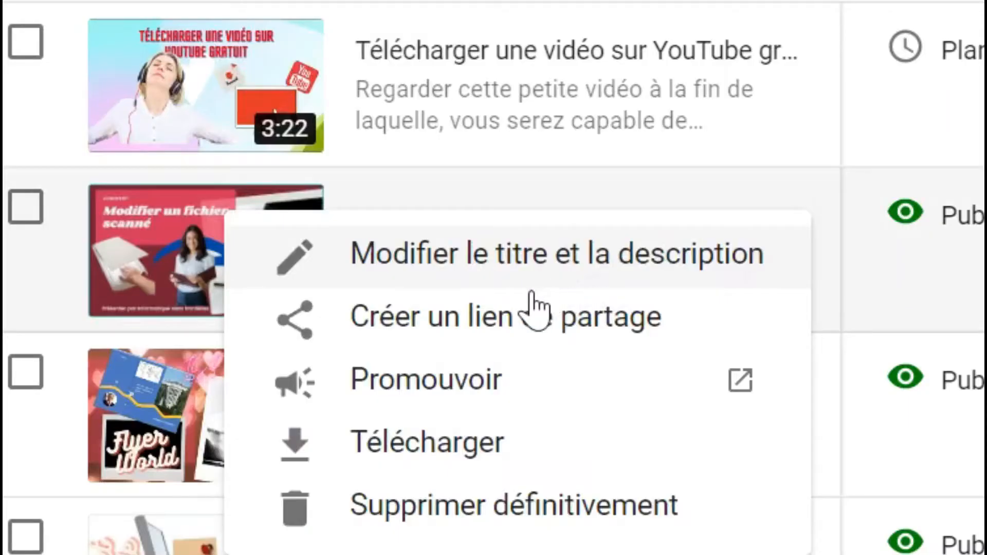
pyautogui.click(528, 337)
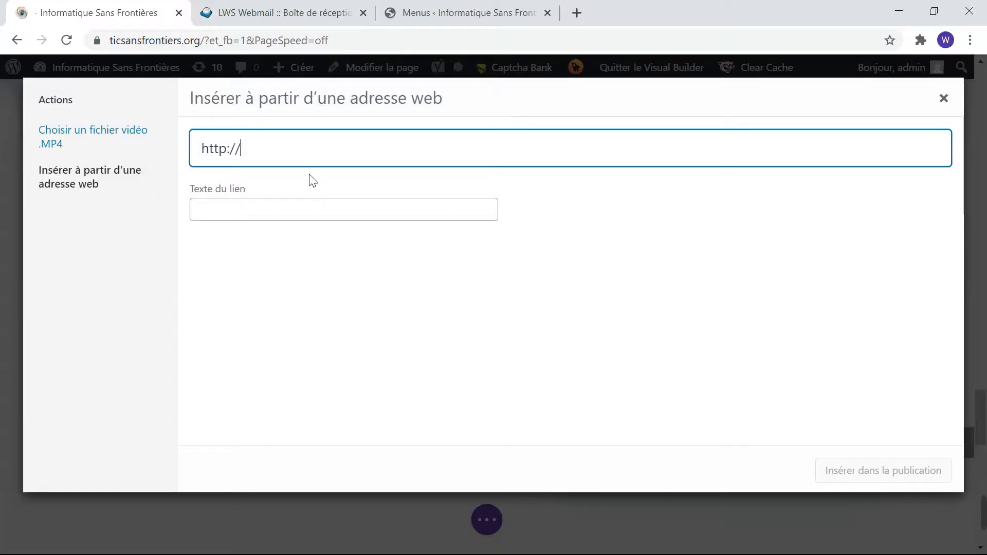
pyautogui.press('BackSpace')
pyautogui.press('BackSpace')
pyautogui.press('BackSpace')
pyautogui.press('BackSpace')
pyautogui.press('BackSpace')
pyautogui.press('BackSpace')
pyautogui.press('BackSpace')
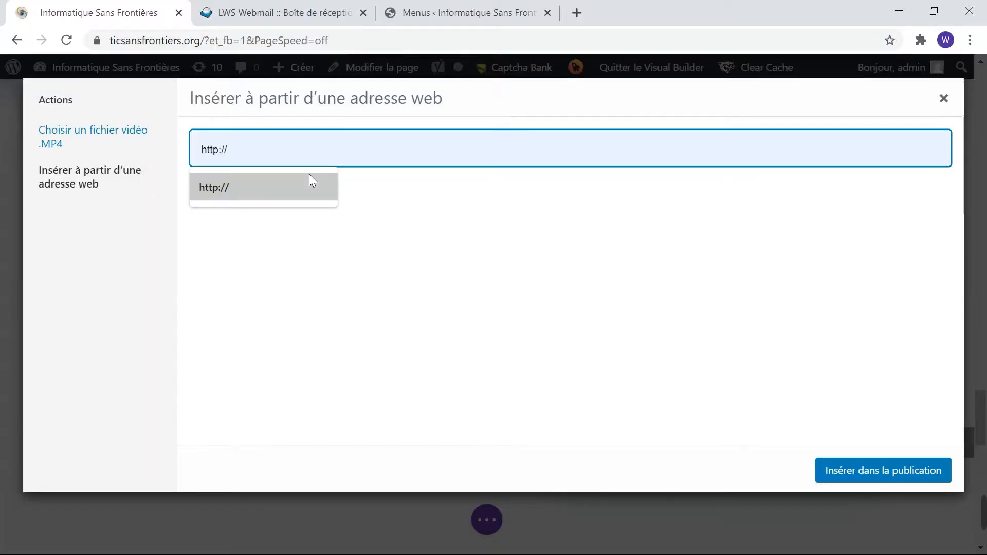
pyautogui.write('https://youtu.be/RhA0VcxOSK0')
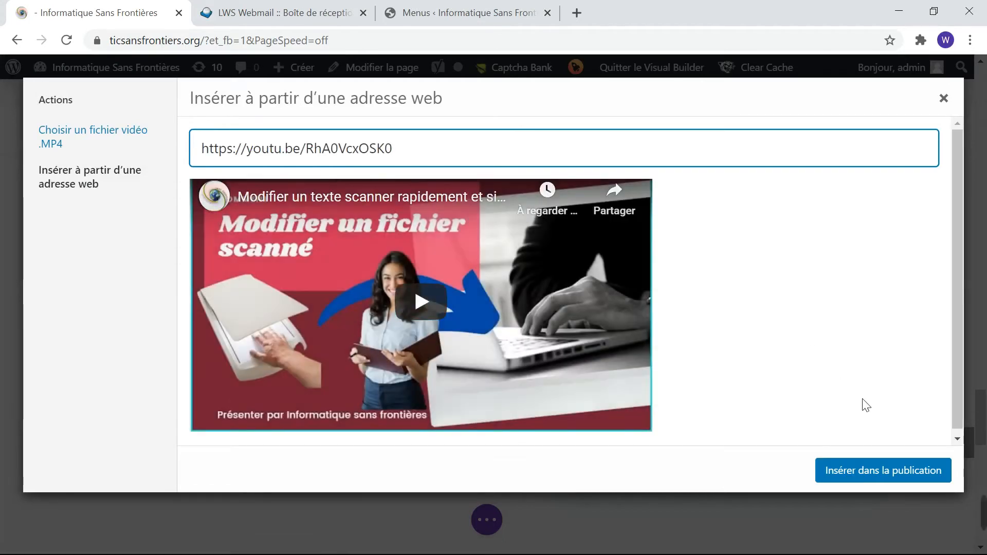
pyautogui.click(875, 473)
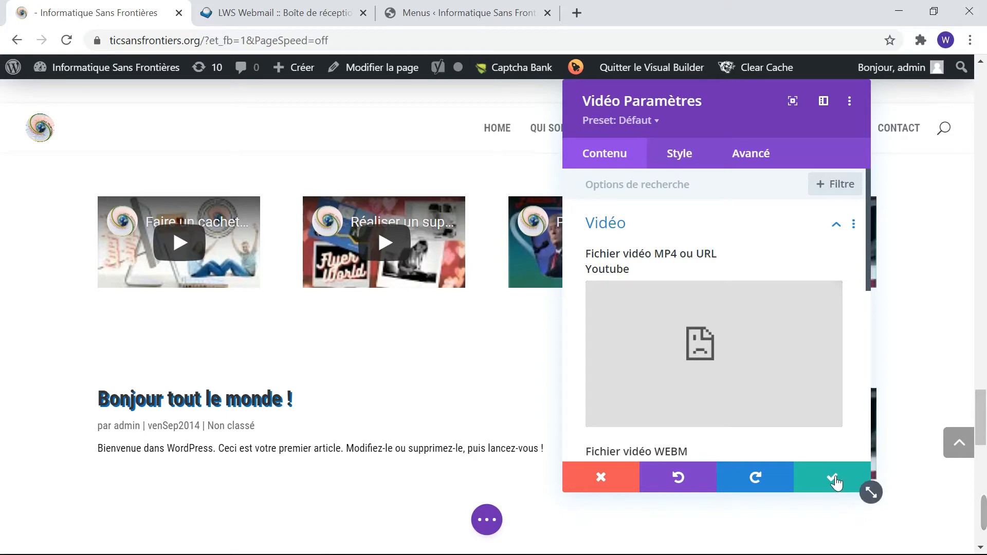
pyautogui.click(868, 483)
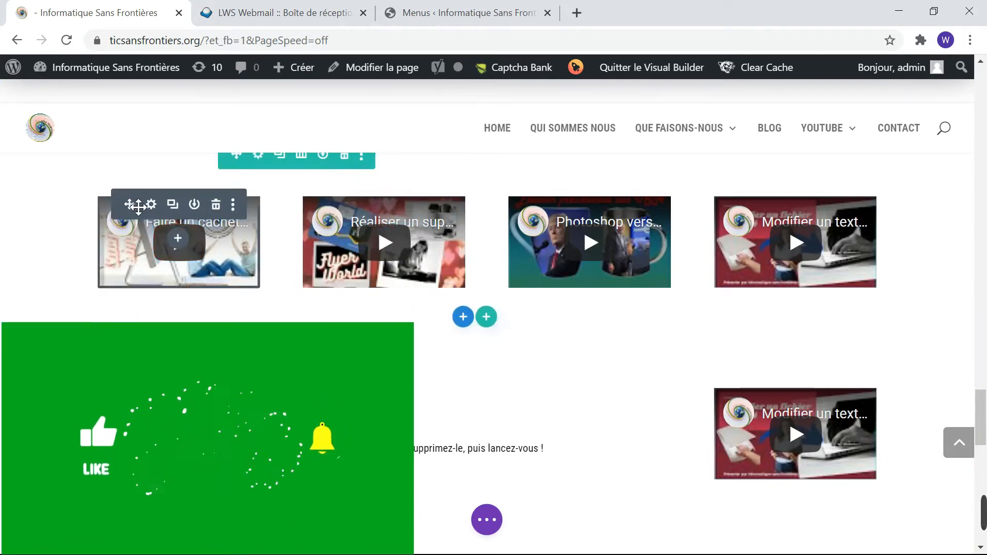
# Step: Move the stamp (cachet), Flyer and Photoshop videos from the four-column row into the column beside the blog
pyautogui.scroll(1, 434, 257)
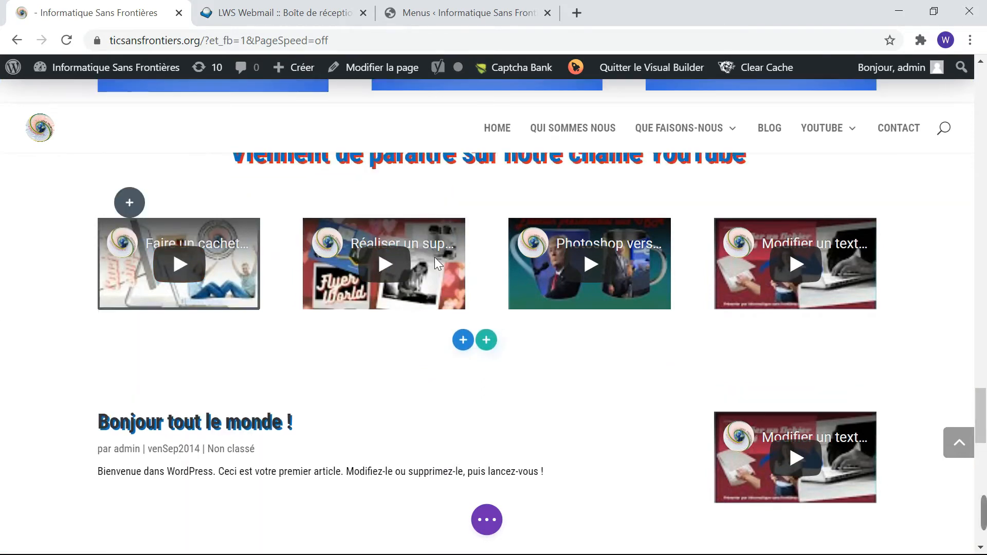
pyautogui.moveTo(435, 258); pyautogui.dragTo(788, 420)
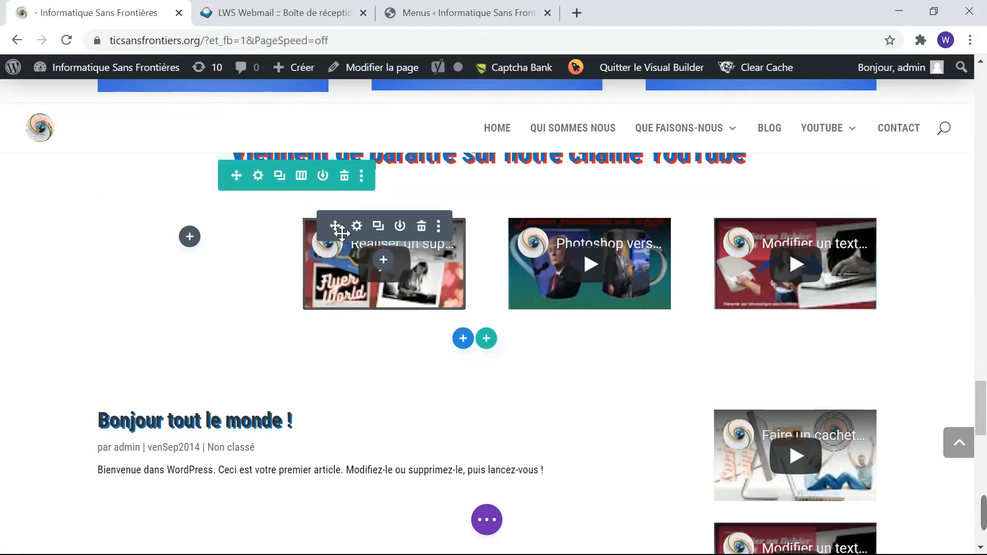
pyautogui.moveTo(359, 235); pyautogui.dragTo(845, 488)
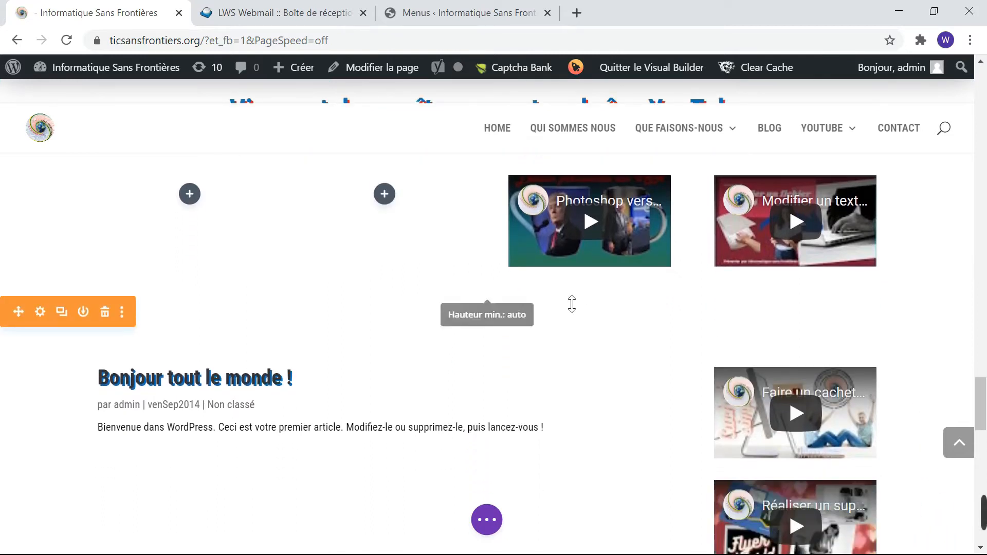
pyautogui.moveTo(534, 186)
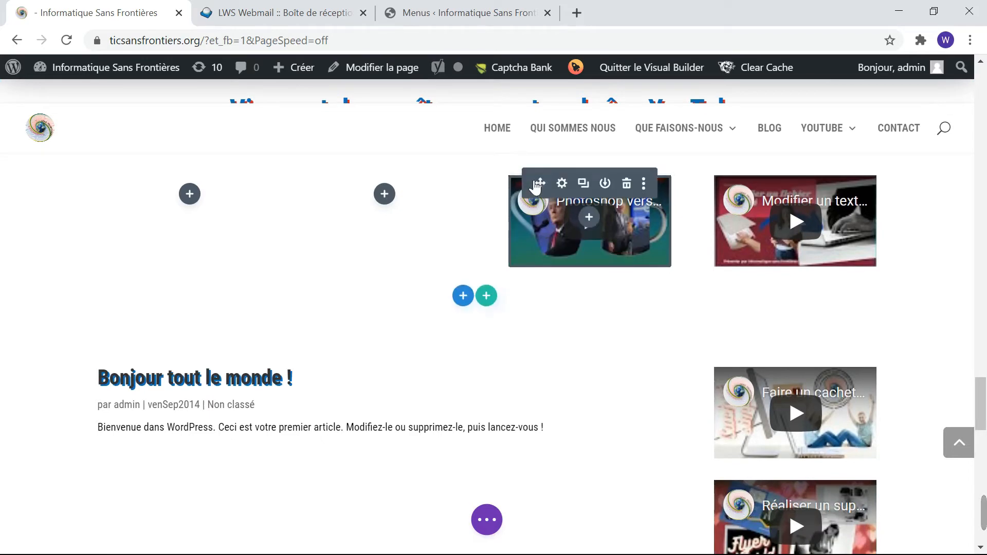
pyautogui.moveTo(549, 191); pyautogui.dragTo(748, 510)
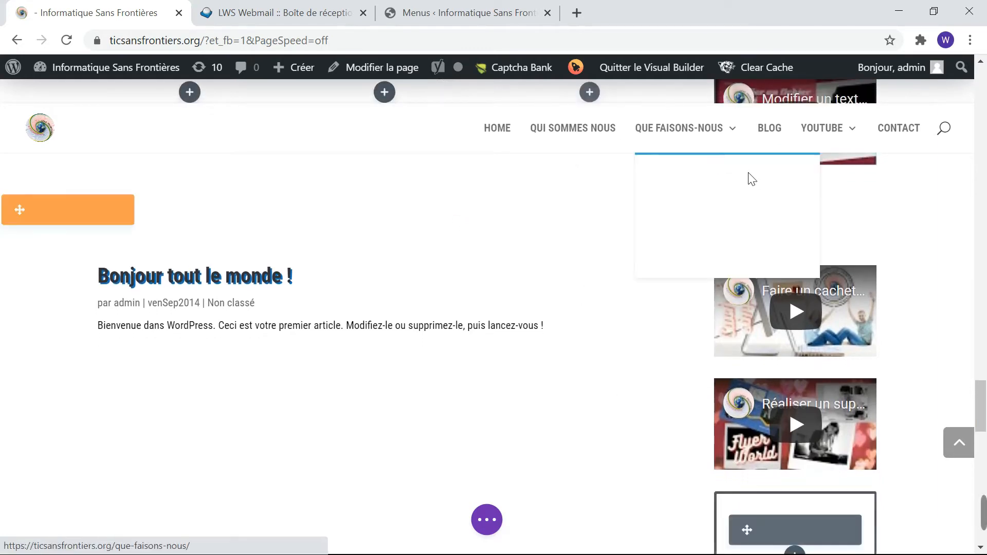
# Step: Delete the duplicate scanned-text video under the YouTube heading, along with its four-column row
pyautogui.scroll(2, 753, 176)
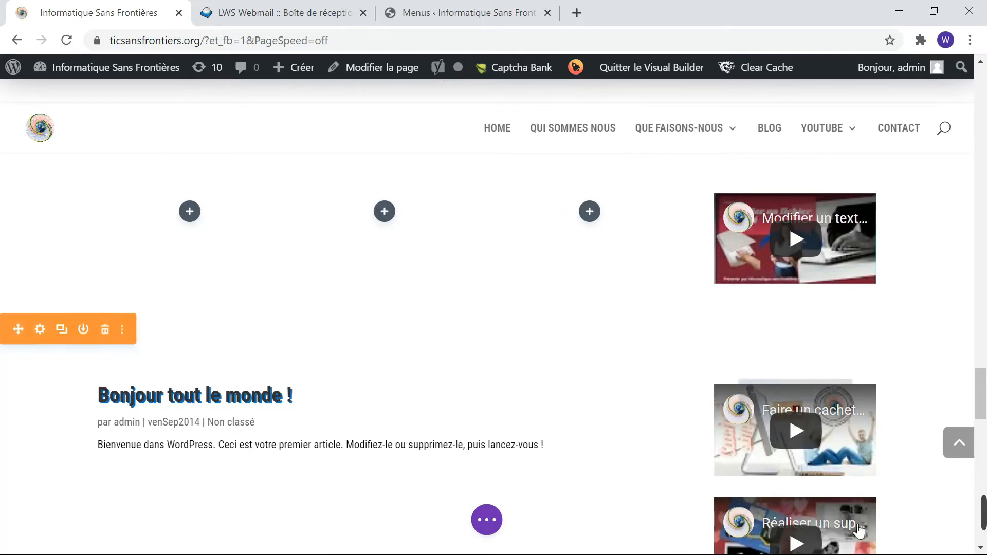
pyautogui.scroll(-2, 902, 406)
pyautogui.scroll(-4, 903, 406)
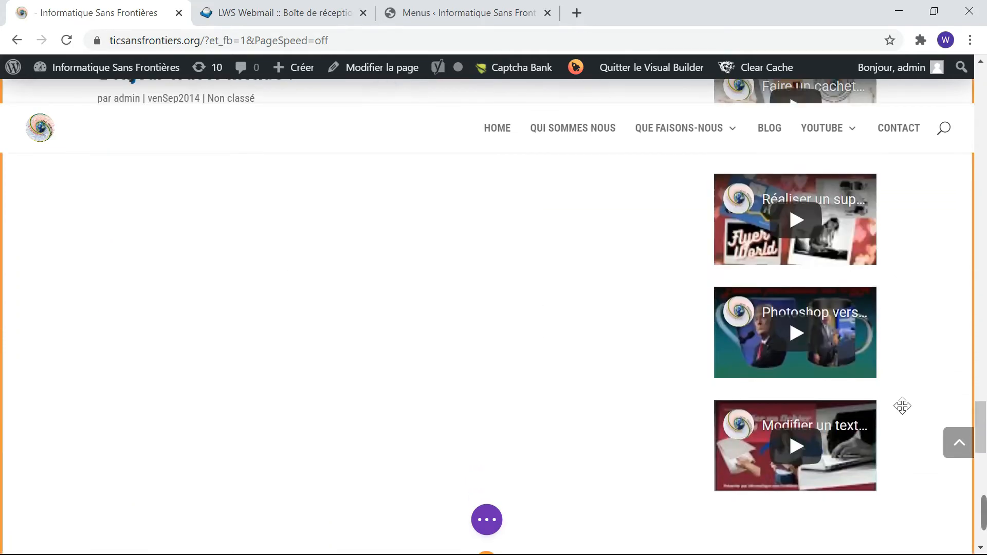
pyautogui.scroll(3, 848, 461)
pyautogui.scroll(4, 850, 462)
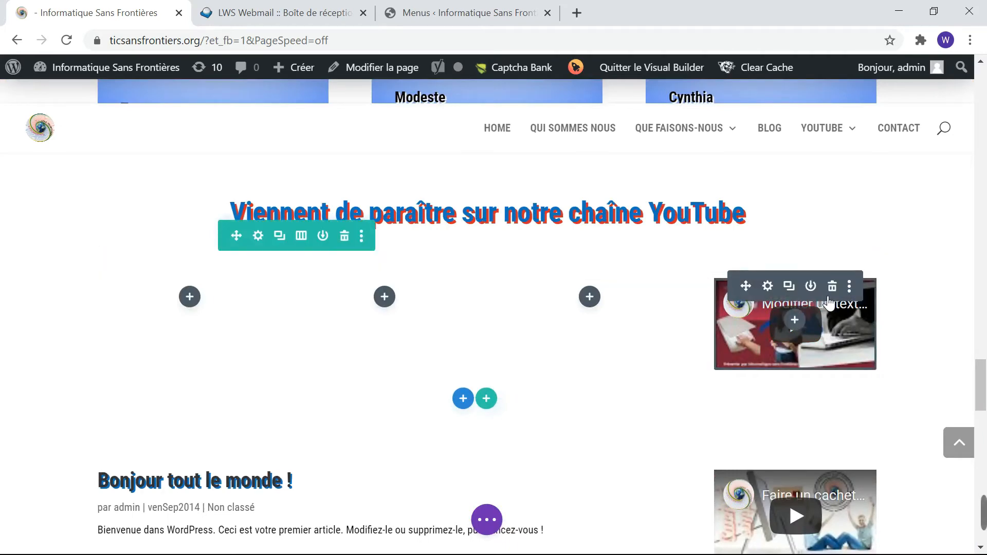
pyautogui.click(837, 297)
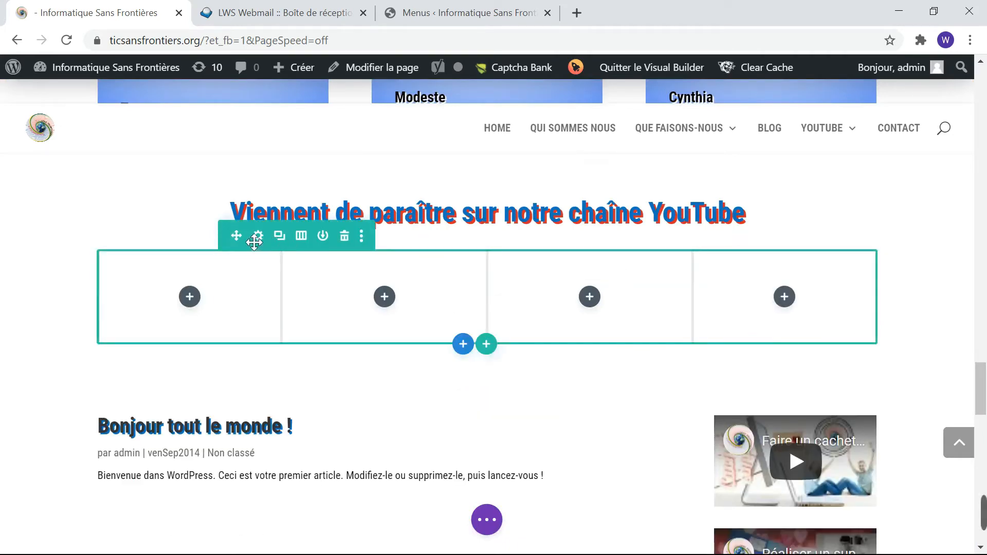
pyautogui.click(344, 236)
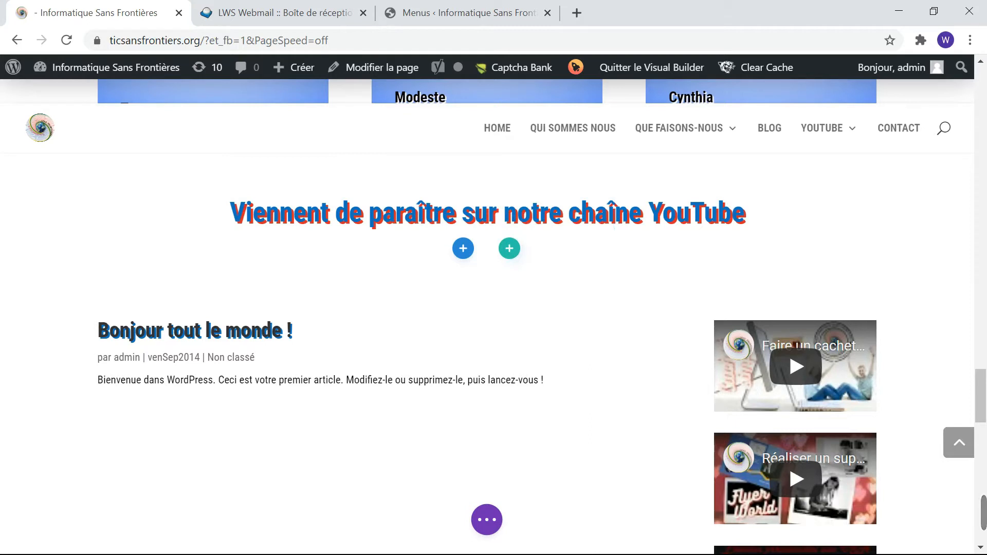
# Step: Replace the heading "Viennent de paraître sur notre chaîne YouTube" with "VIENNENT DE PARAITRE"
pyautogui.click(745, 212)
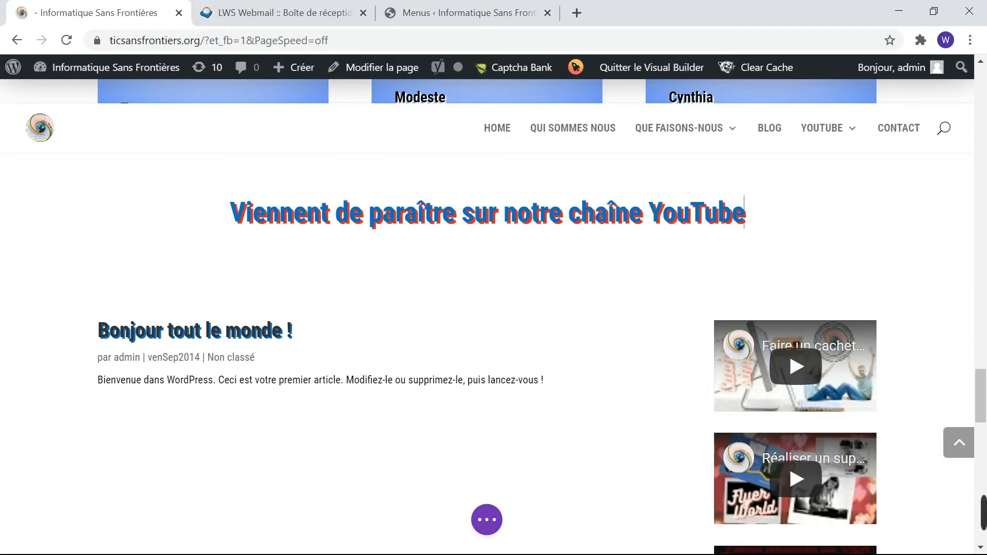
pyautogui.press('BackSpace')
pyautogui.press('BackSpace')
pyautogui.press('BackSpace')
pyautogui.press('BackSpace')
pyautogui.press('BackSpace')
pyautogui.press('BackSpace')
pyautogui.press('BackSpace')
pyautogui.press('BackSpace')
pyautogui.press('BackSpace')
pyautogui.press('BackSpace')
pyautogui.press('BackSpace')
pyautogui.press('BackSpace')
pyautogui.press('BackSpace')
pyautogui.press('BackSpace')
pyautogui.press('BackSpace')
pyautogui.press('BackSpace')
pyautogui.press('BackSpace')
pyautogui.press('BackSpace')
pyautogui.press('BackSpace')
pyautogui.press('BackSpace')
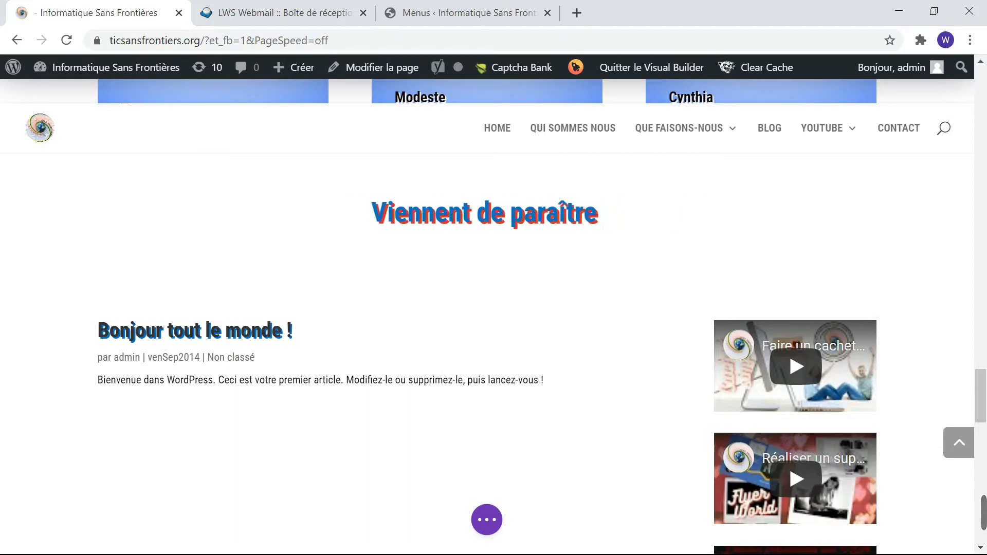
pyautogui.press('BackSpace')
pyautogui.press('BackSpace')
pyautogui.press('BackSpace')
pyautogui.press('BackSpace')
pyautogui.press('BackSpace')
pyautogui.press('BackSpace')
pyautogui.press('BackSpace')
pyautogui.press('BackSpace')
pyautogui.press('BackSpace')
pyautogui.press('BackSpace')
pyautogui.press('BackSpace')
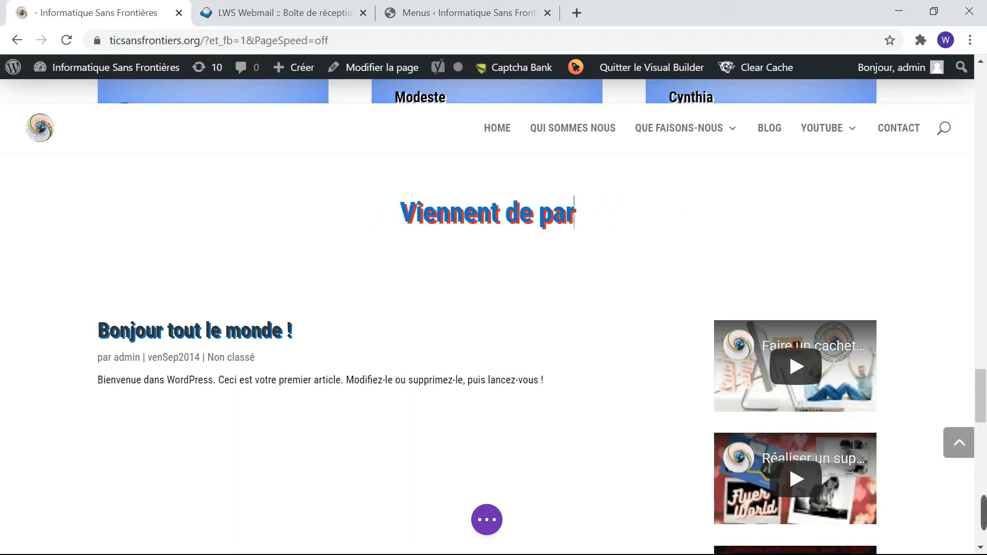
pyautogui.press('BackSpace')
pyautogui.press('BackSpace')
pyautogui.press('BackSpace')
pyautogui.press('BackSpace')
pyautogui.press('BackSpace')
pyautogui.press('BackSpace')
pyautogui.press('BackSpace')
pyautogui.press('BackSpace')
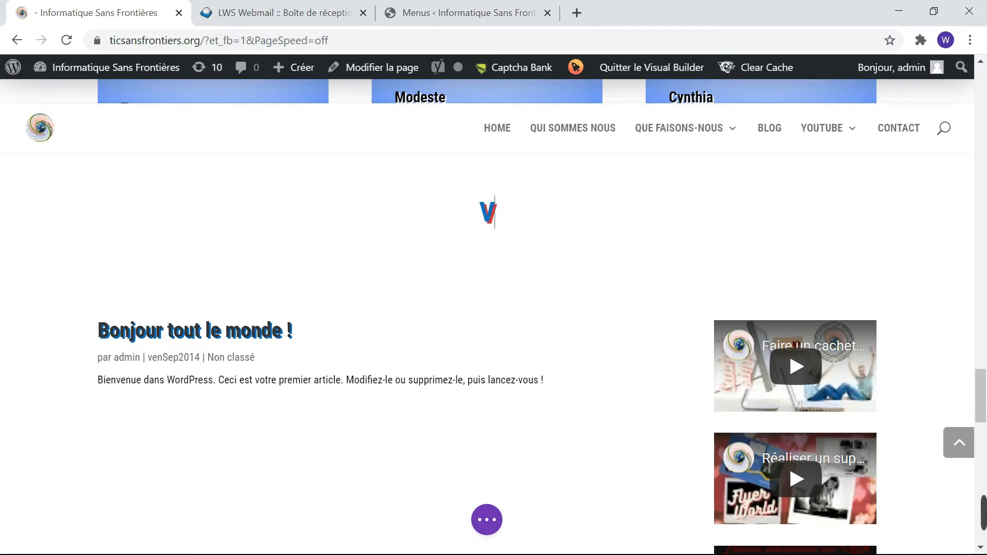
pyautogui.write('ennent')
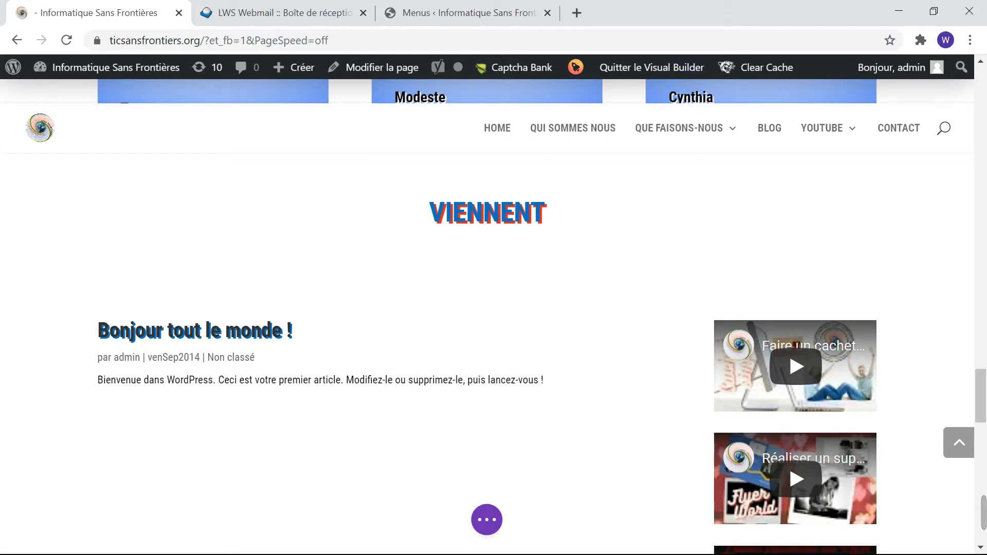
pyautogui.write(' DE PAR')
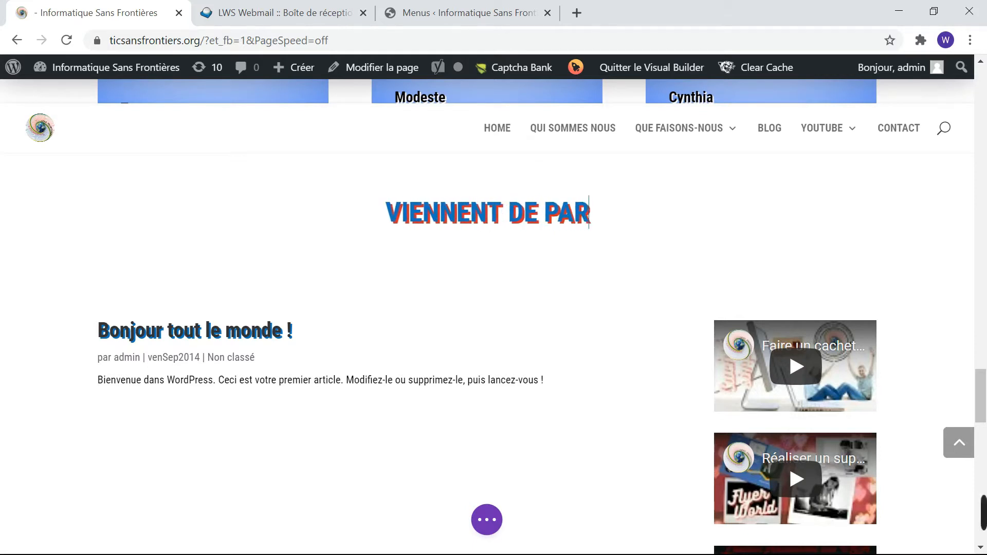
pyautogui.write('AITRE')
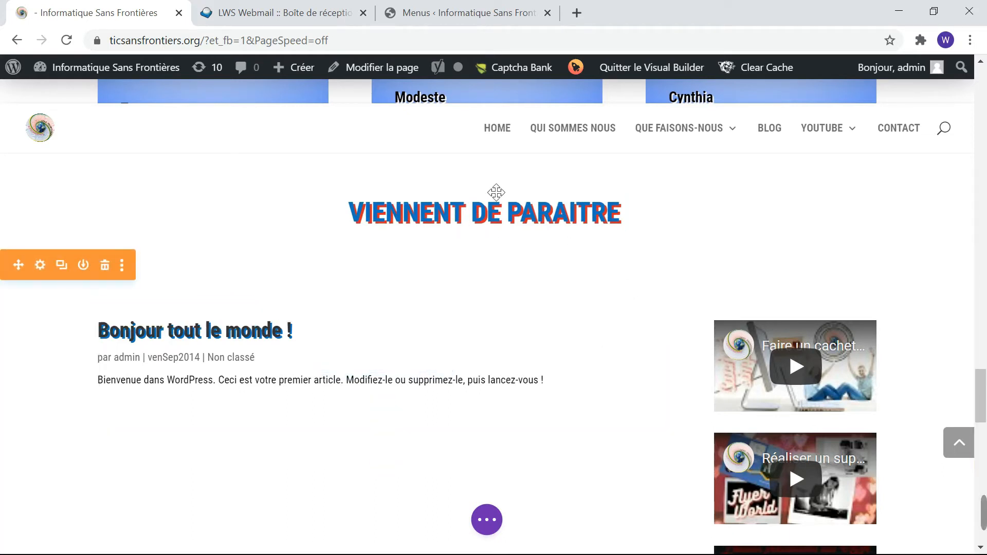
pyautogui.click(258, 168)
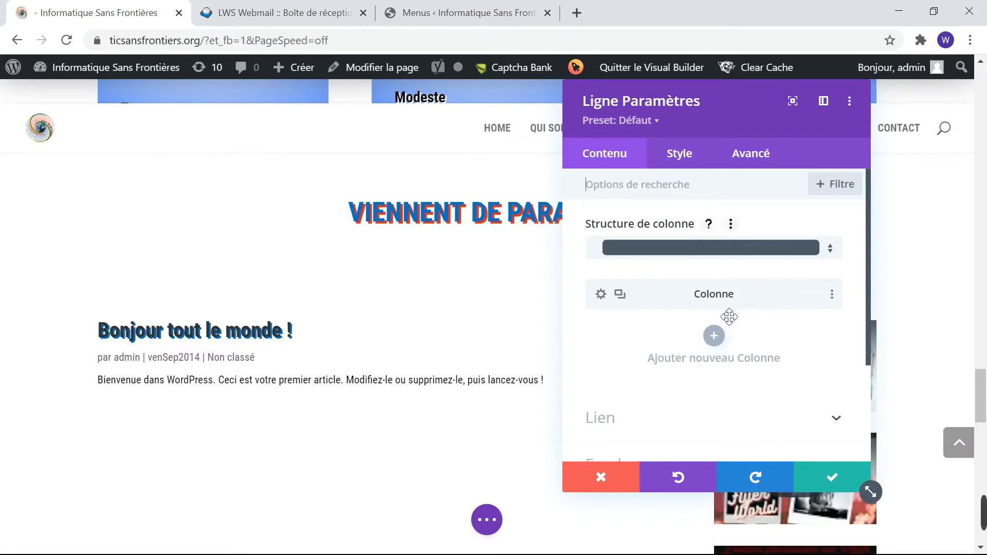
pyautogui.click(683, 156)
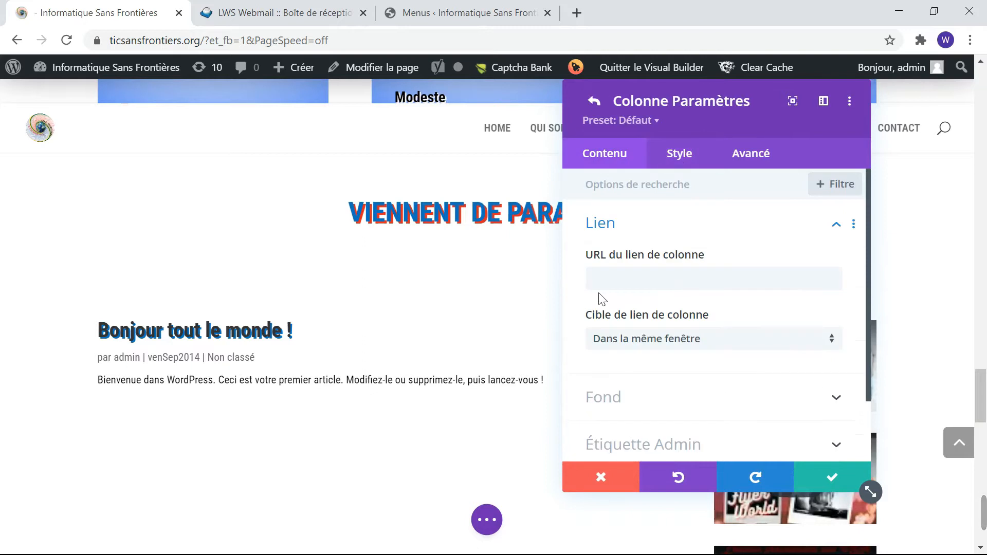
pyautogui.scroll(-2, 603, 299)
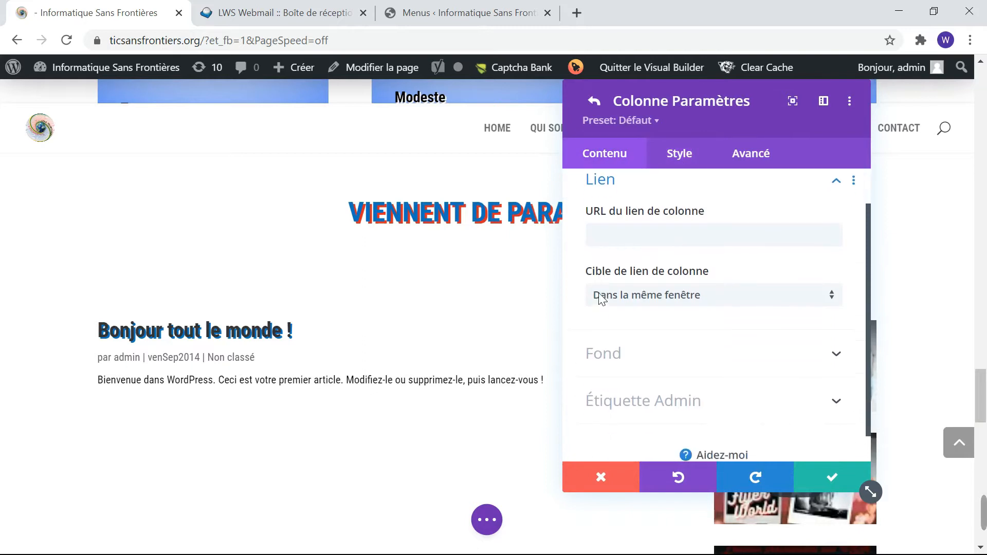
pyautogui.scroll(2, 602, 299)
pyautogui.click(691, 158)
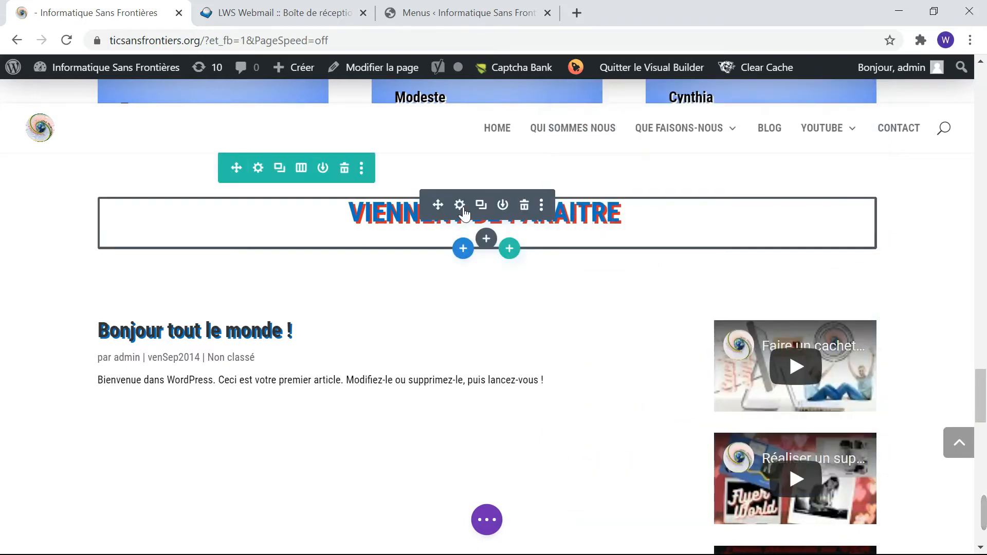
# Step: Try black as the shadow colour of the "VIENNENT DE PARAITRE" title, restore red #e02b20, and save the module settings
pyautogui.click(460, 206)
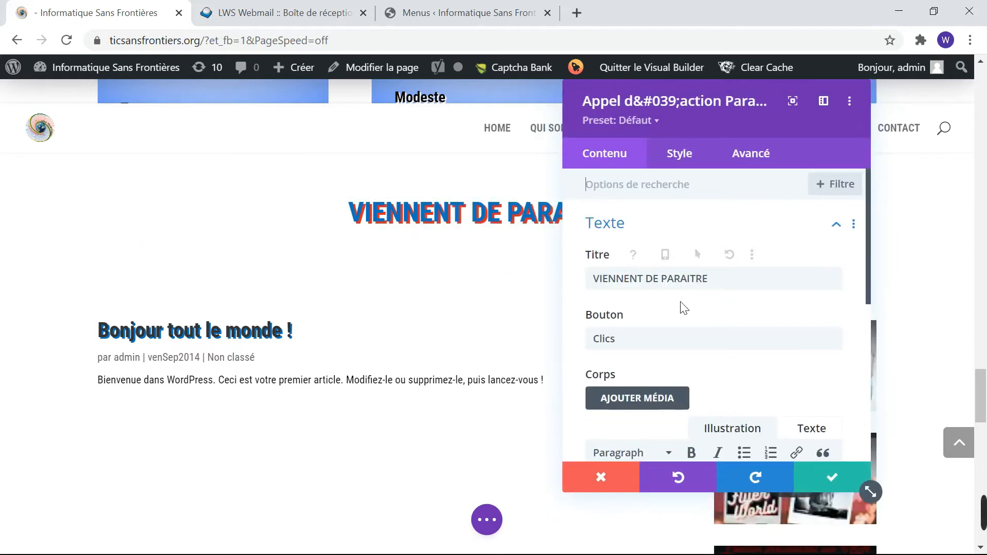
pyautogui.click(679, 153)
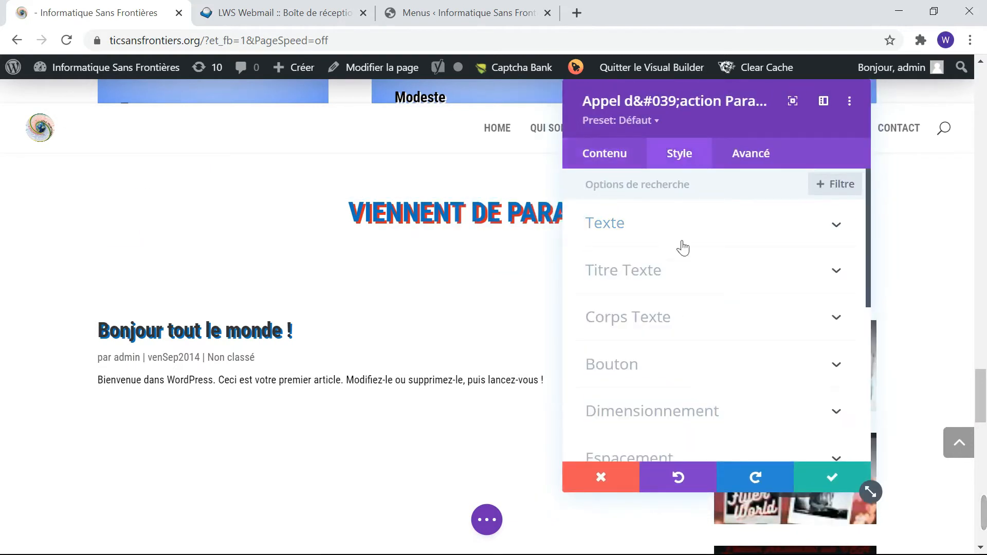
pyautogui.click(666, 282)
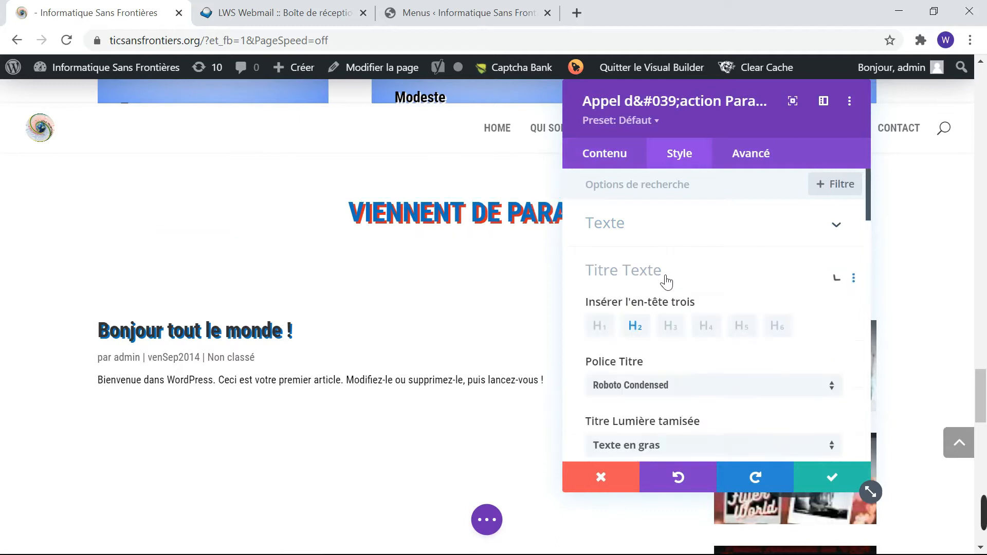
pyautogui.scroll(-4, 666, 282)
pyautogui.scroll(-10, 667, 282)
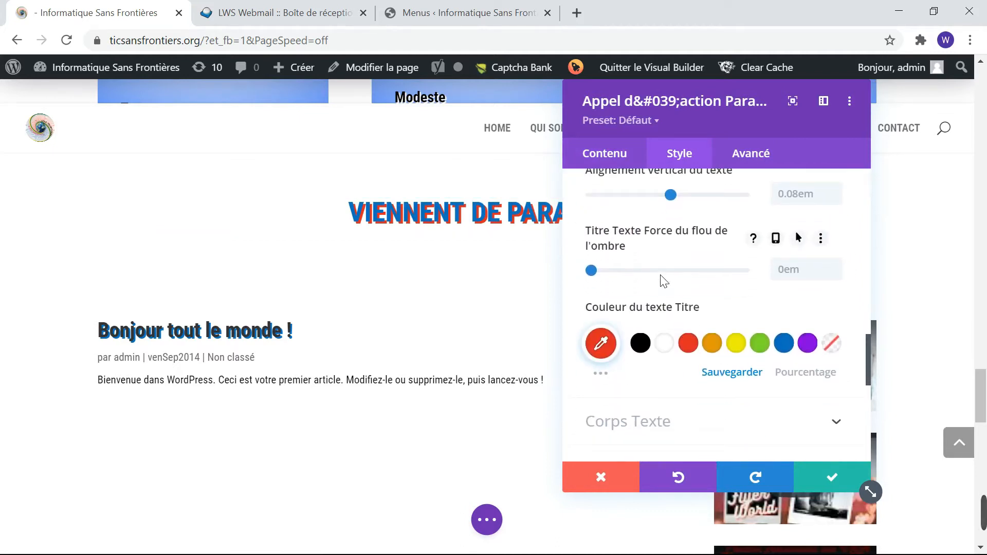
pyautogui.click(643, 345)
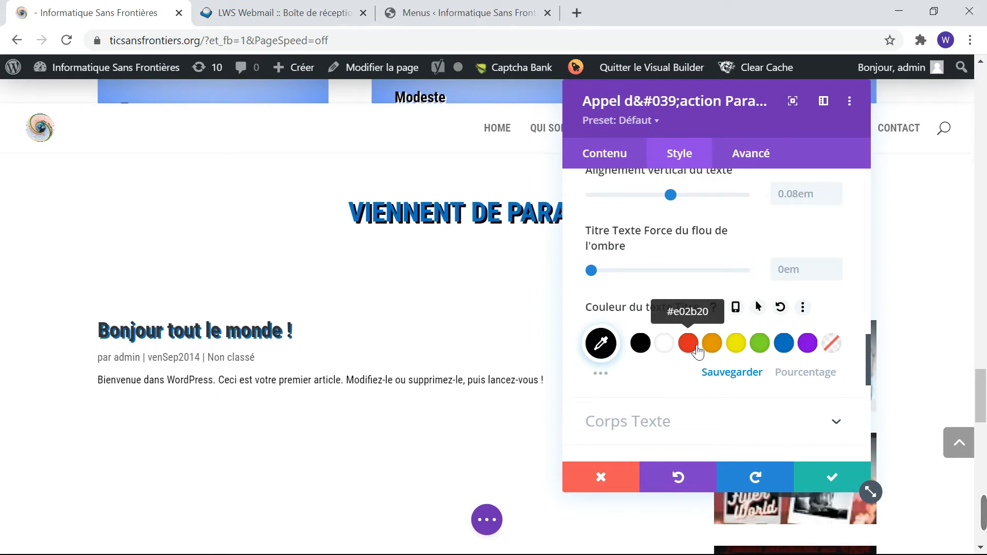
pyautogui.click(699, 348)
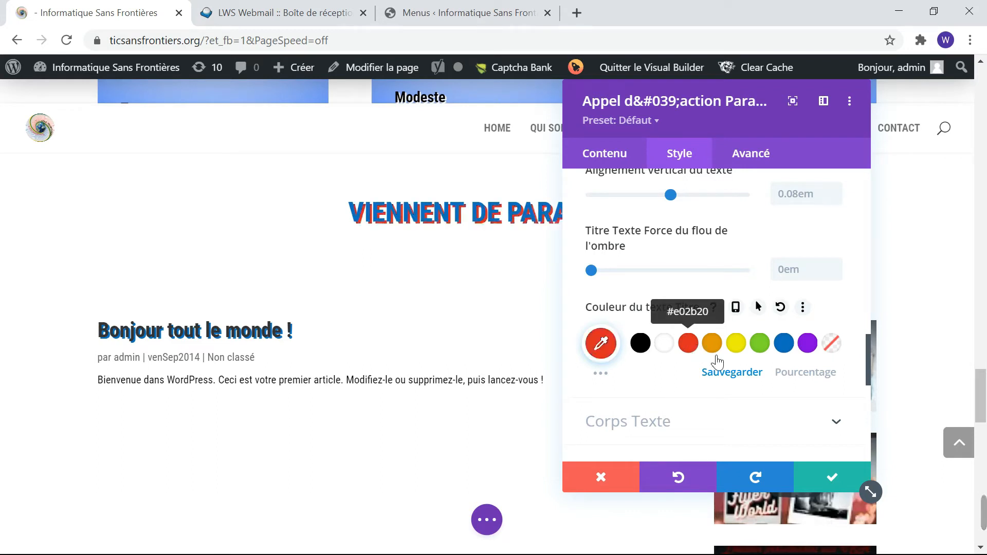
pyautogui.click(832, 477)
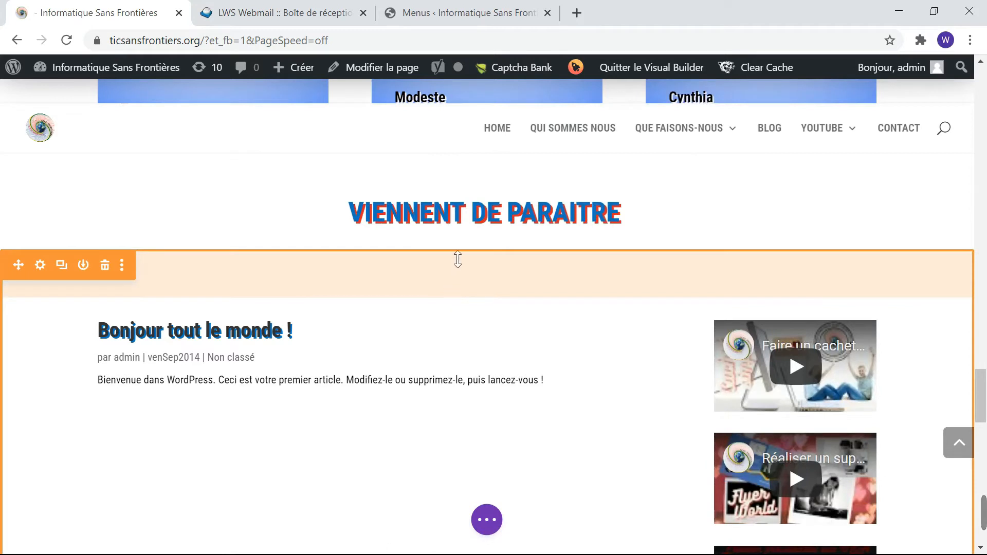
# Step: Remove the top padding of the blog and video section so its content sits closer to the heading
pyautogui.moveTo(457, 260); pyautogui.dragTo(465, 227)
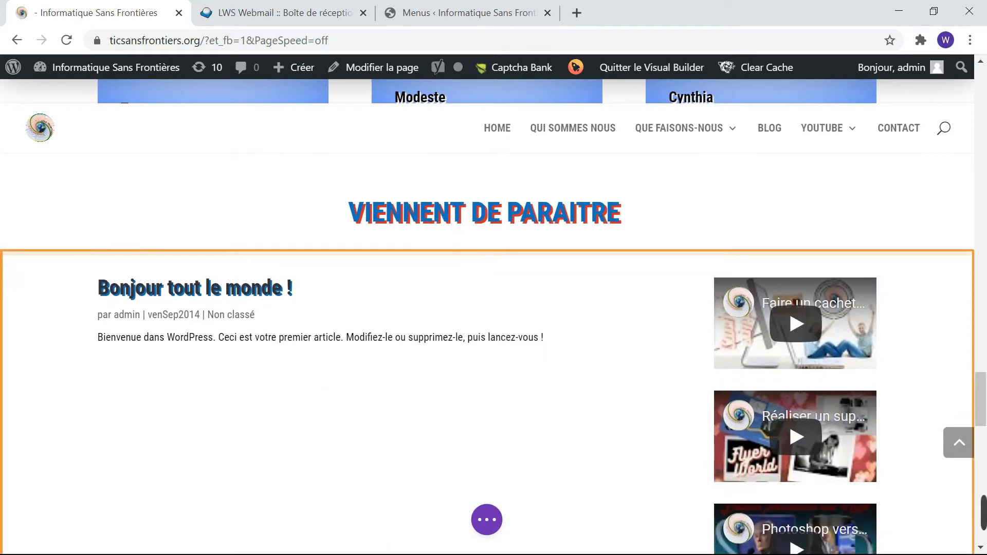
pyautogui.moveTo(469, 227)
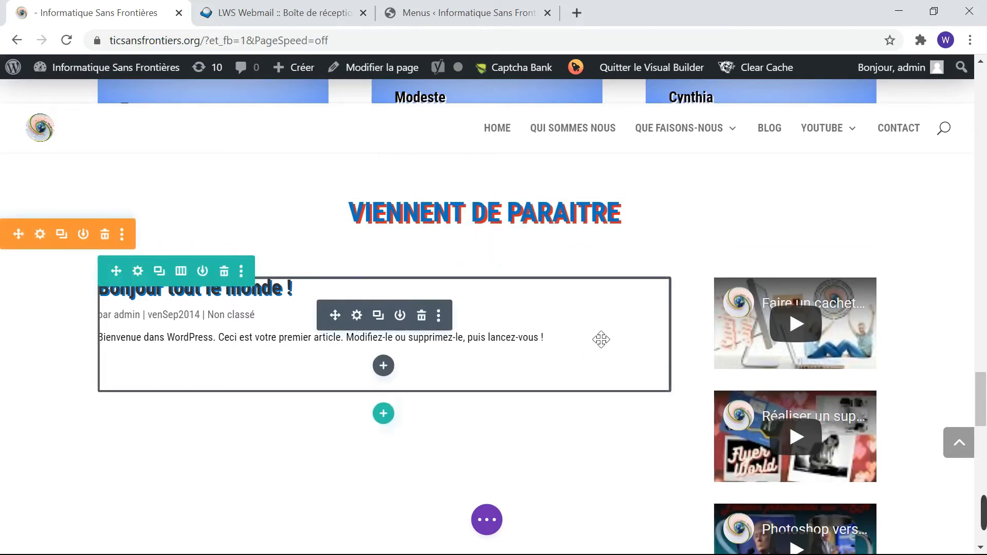
pyautogui.scroll(-8, 585, 236)
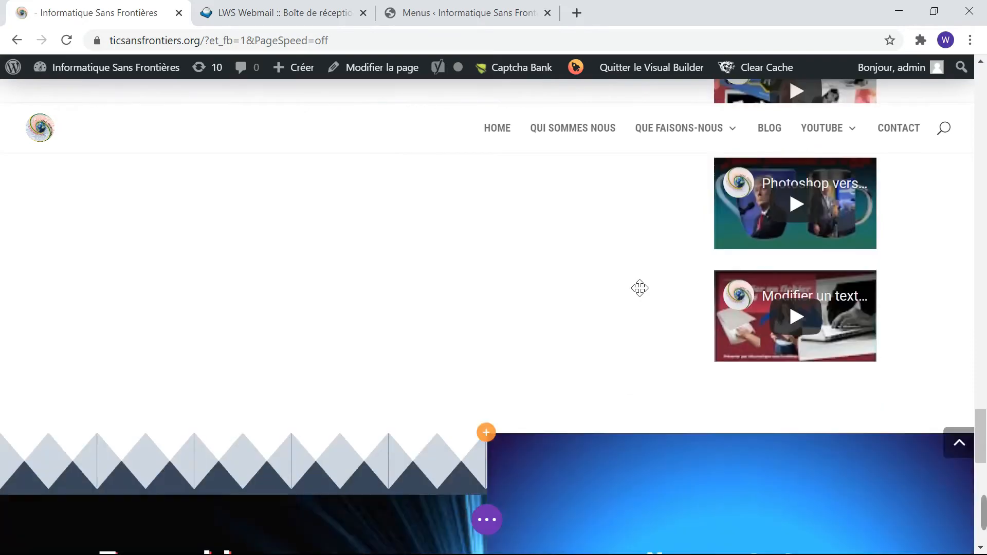
pyautogui.scroll(-3, 639, 288)
pyautogui.scroll(12, 640, 288)
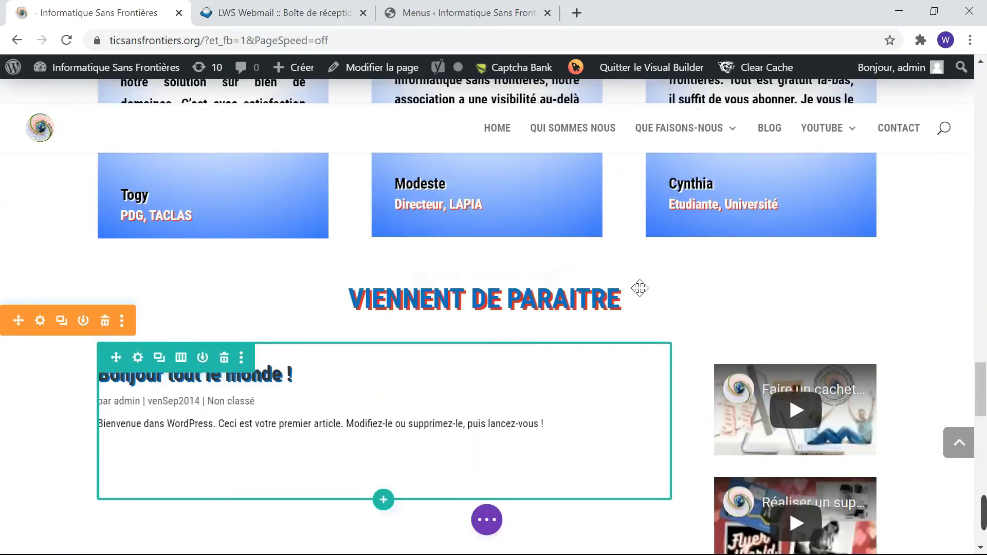
# Step: Insert a two-equal-column row beneath the Blog module, leaving its columns empty
pyautogui.scroll(-8, 640, 288)
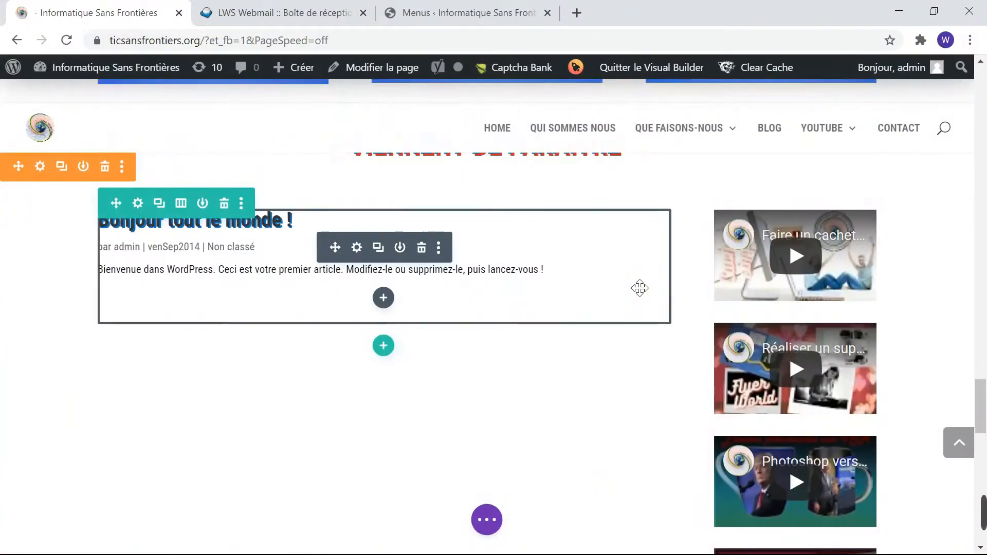
pyautogui.scroll(-2, 639, 286)
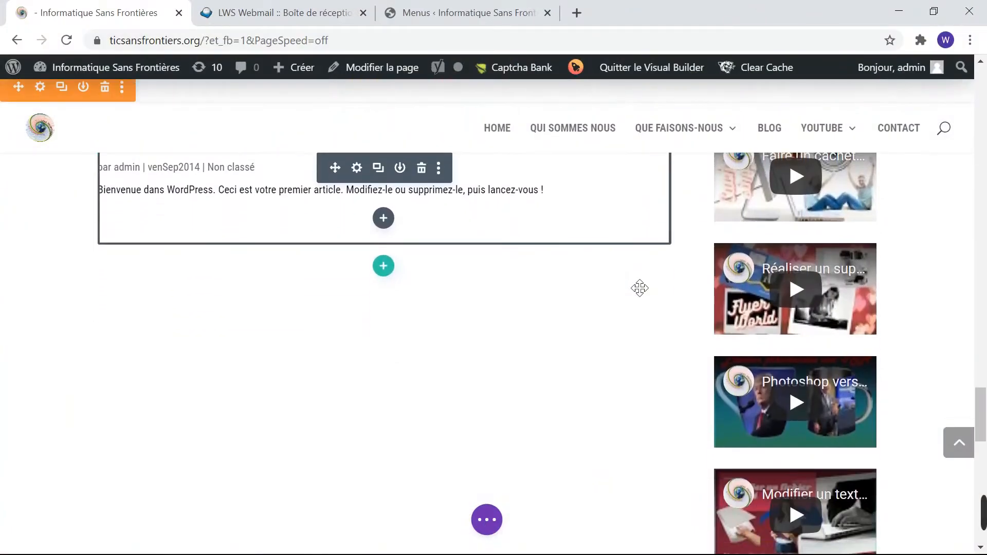
pyautogui.click(391, 273)
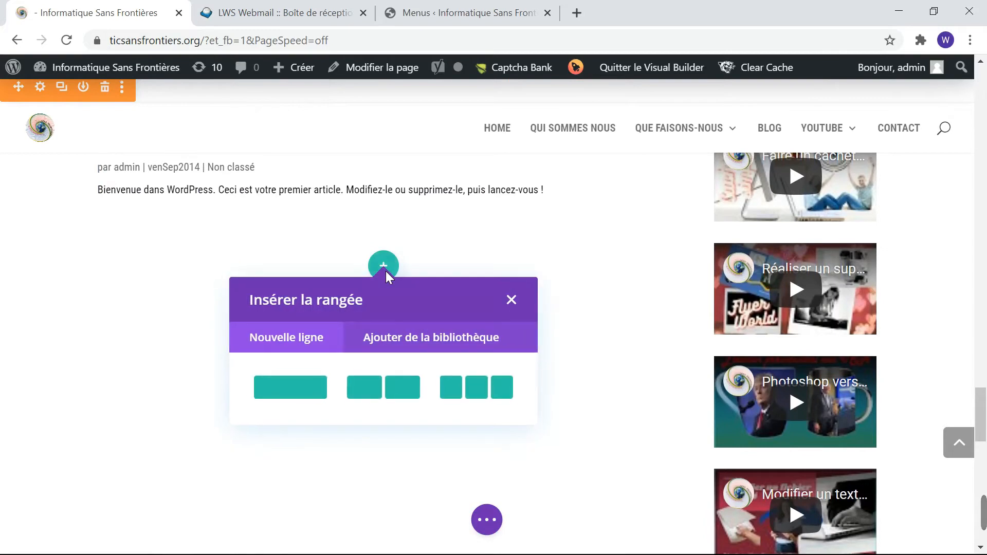
pyautogui.scroll(1, 646, 353)
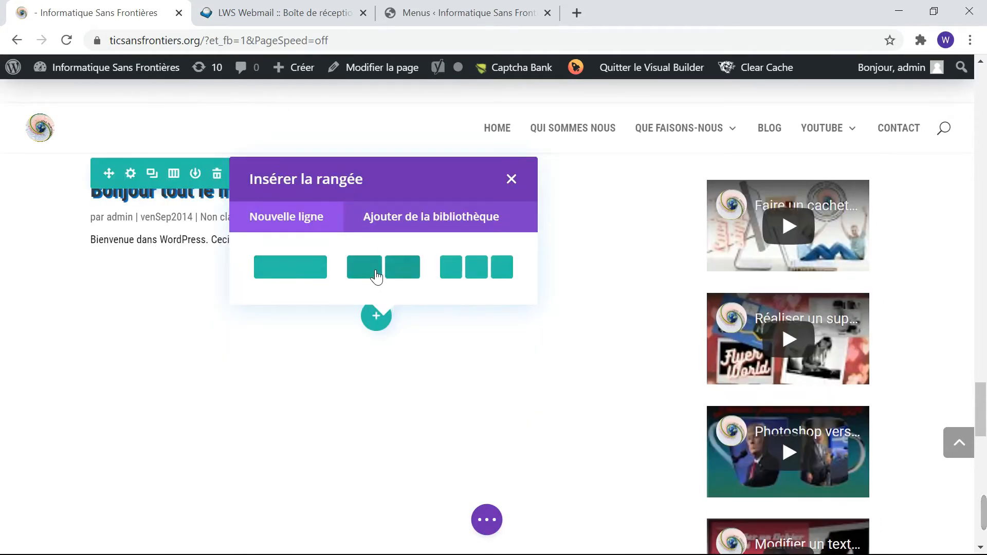
pyautogui.click(376, 276)
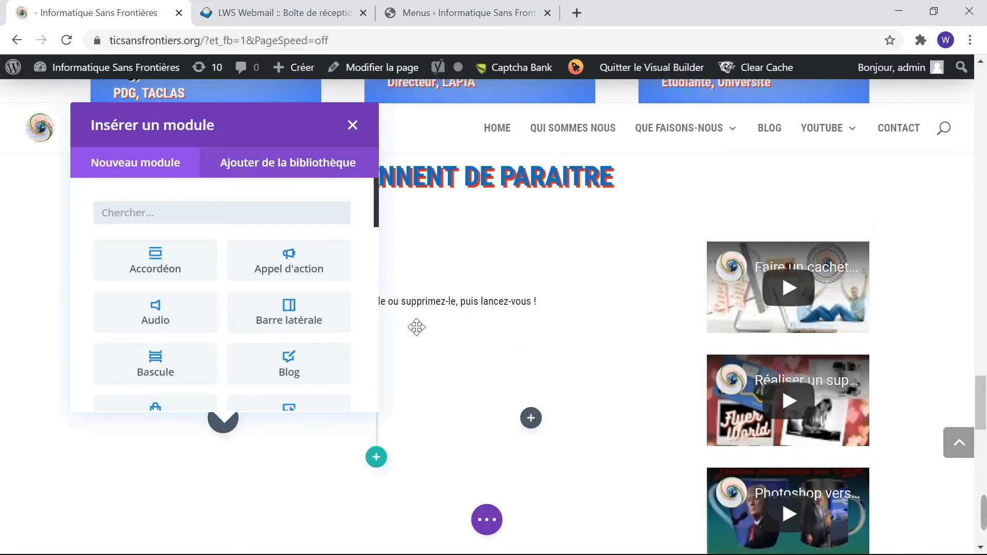
pyautogui.click(355, 129)
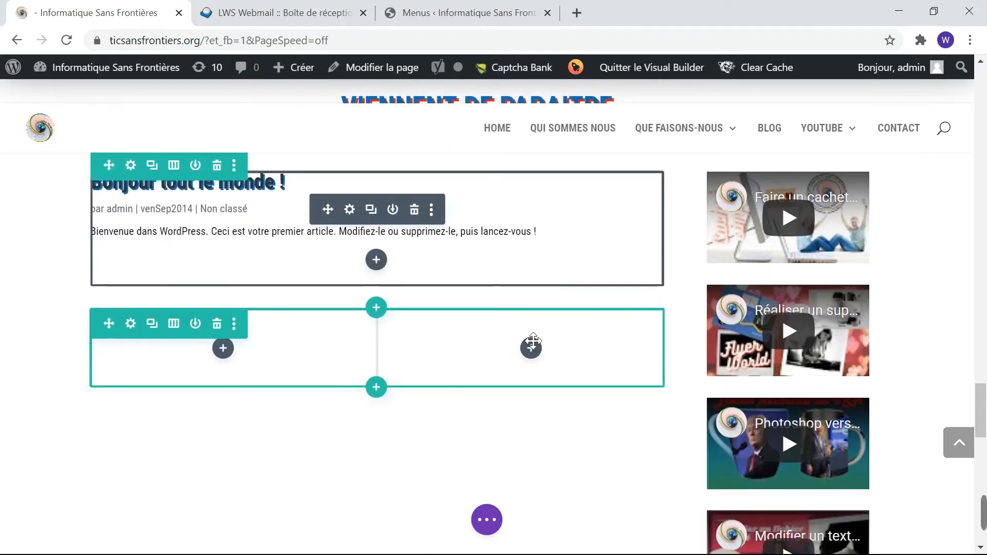
pyautogui.click(225, 352)
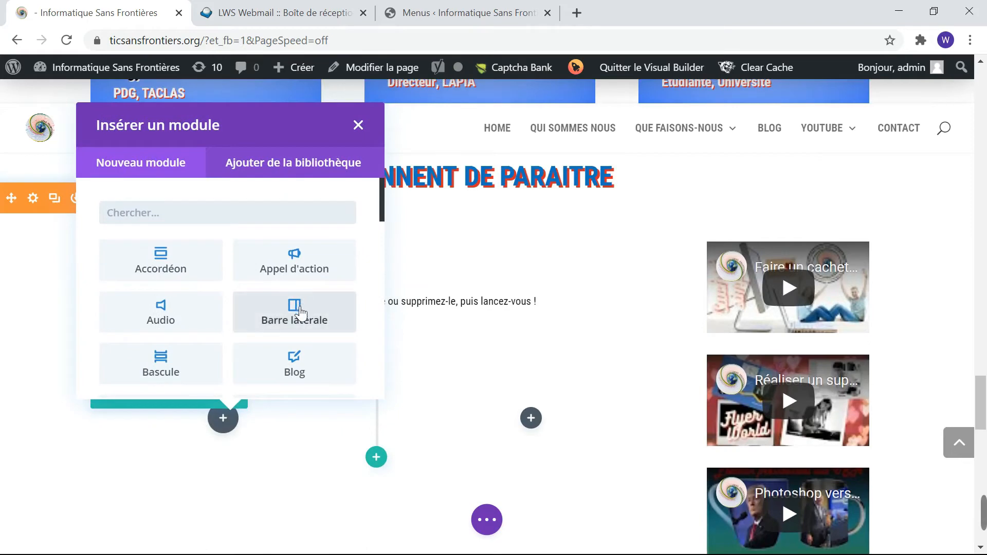
pyautogui.scroll(-3, 301, 312)
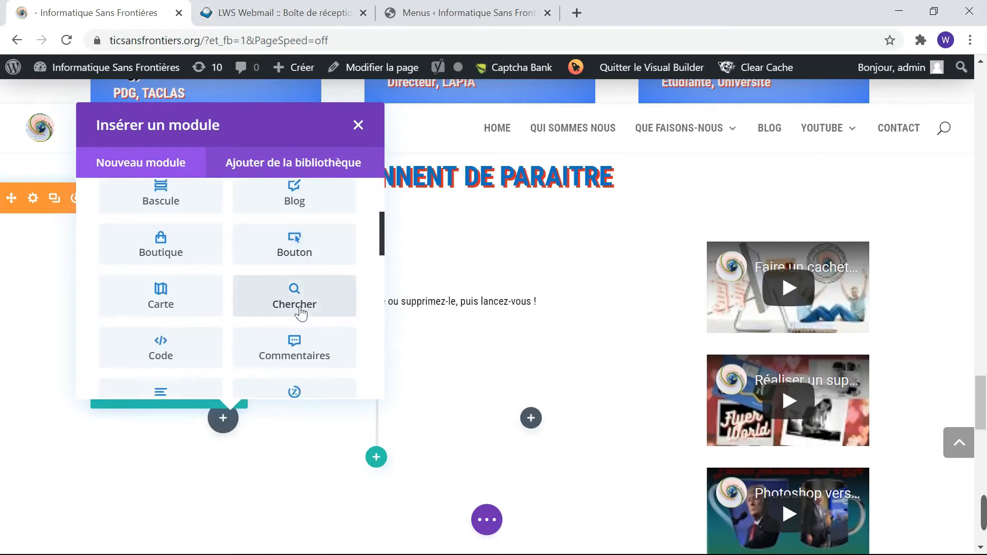
pyautogui.click(231, 419)
pyautogui.click(233, 424)
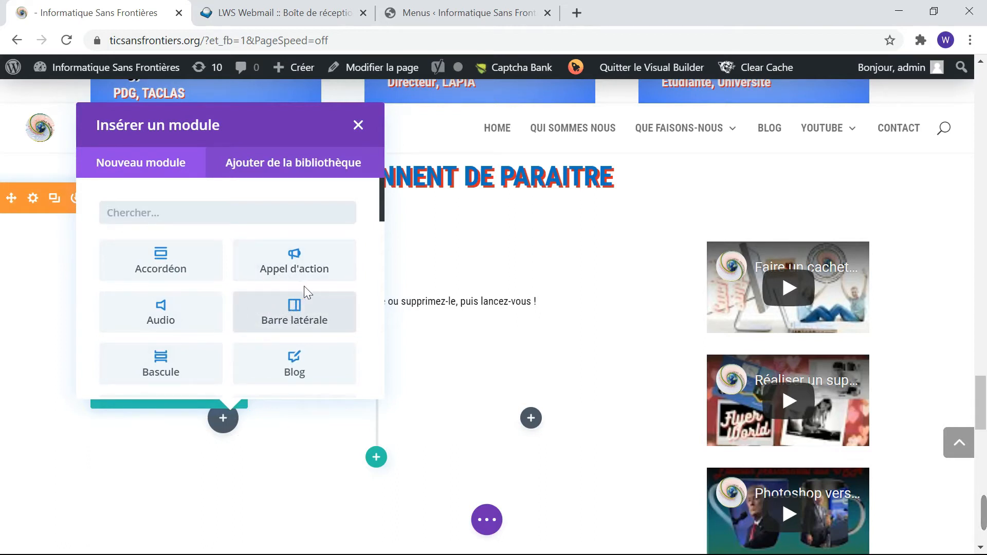
pyautogui.scroll(-5, 304, 286)
pyautogui.scroll(-3, 310, 294)
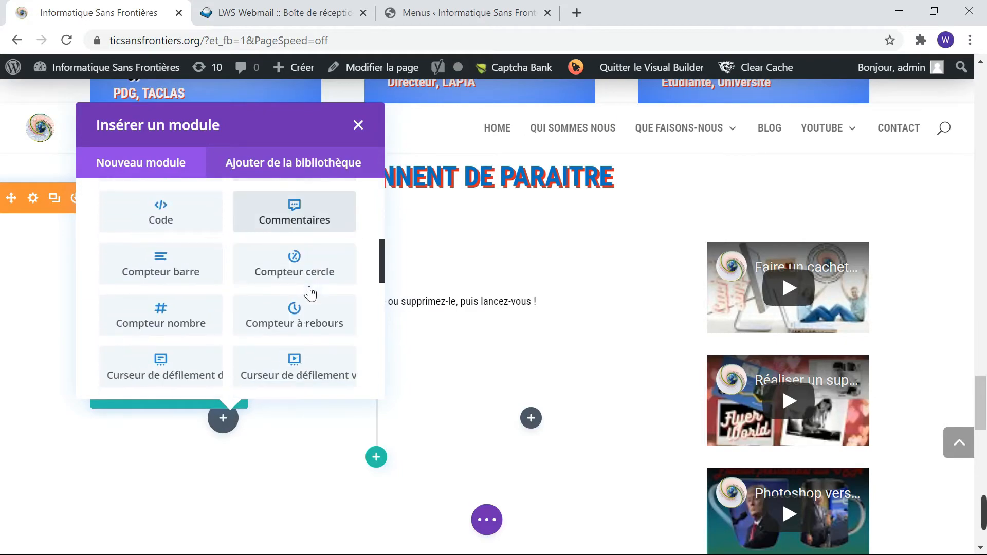
pyautogui.scroll(2, 310, 293)
# Step: Duplicate the "Notre boutique" button in the page's hero section and move the copy into the first column of the row beneath the blog
pyautogui.scroll(14, 591, 295)
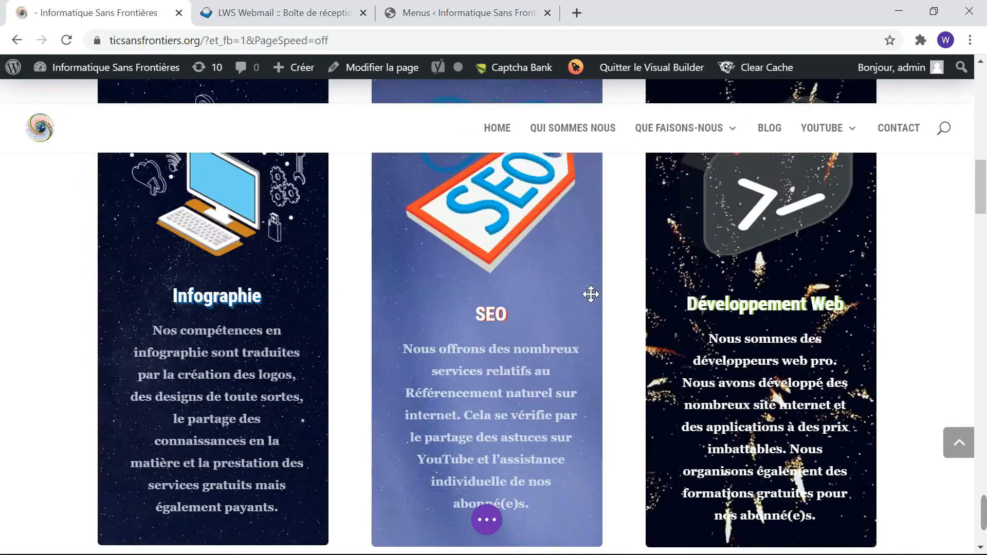
pyautogui.scroll(12, 591, 294)
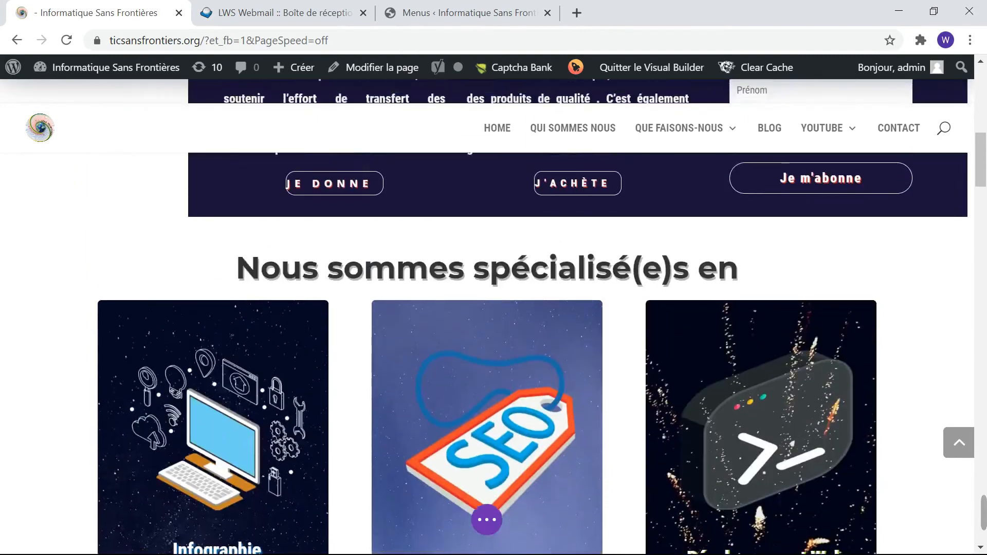
pyautogui.scroll(1, 591, 294)
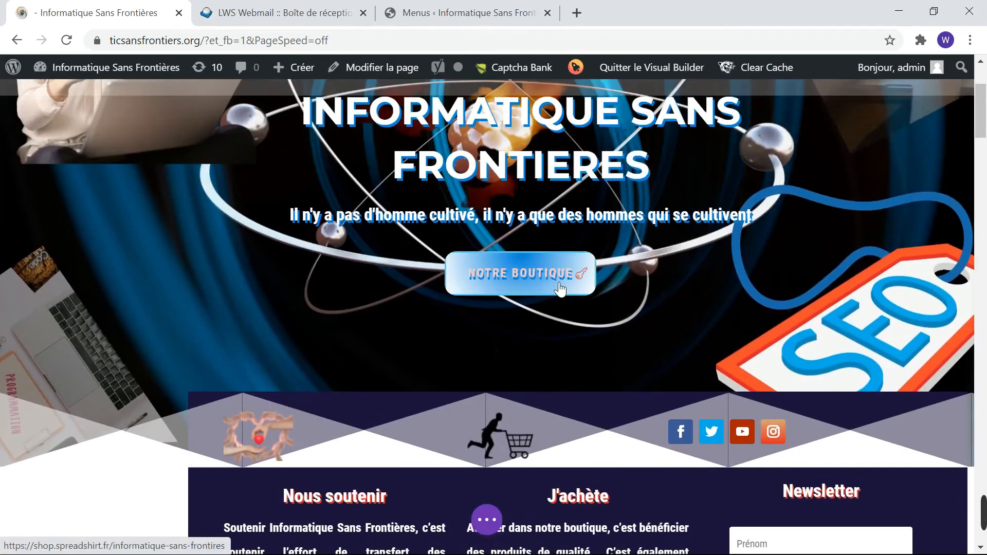
pyautogui.moveTo(537, 286)
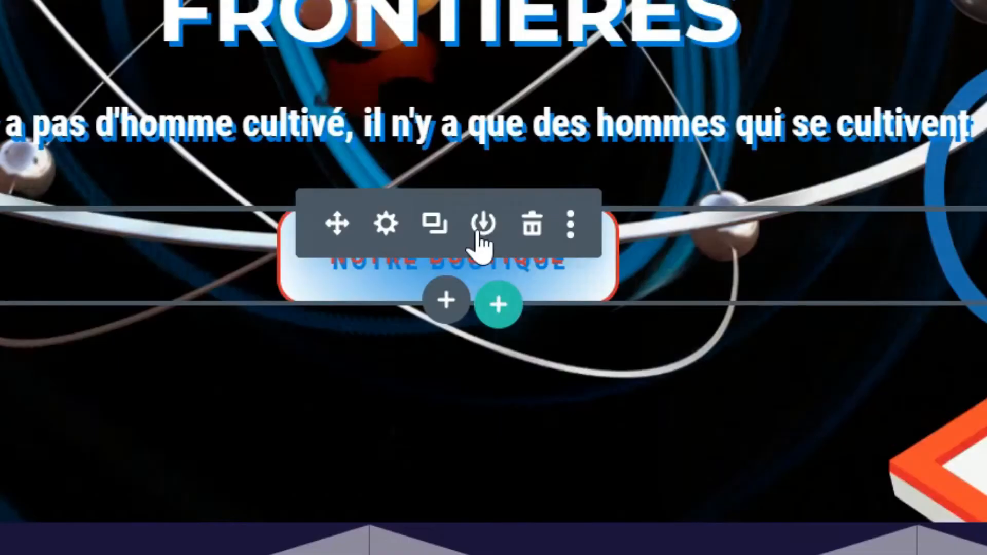
pyautogui.click(514, 259)
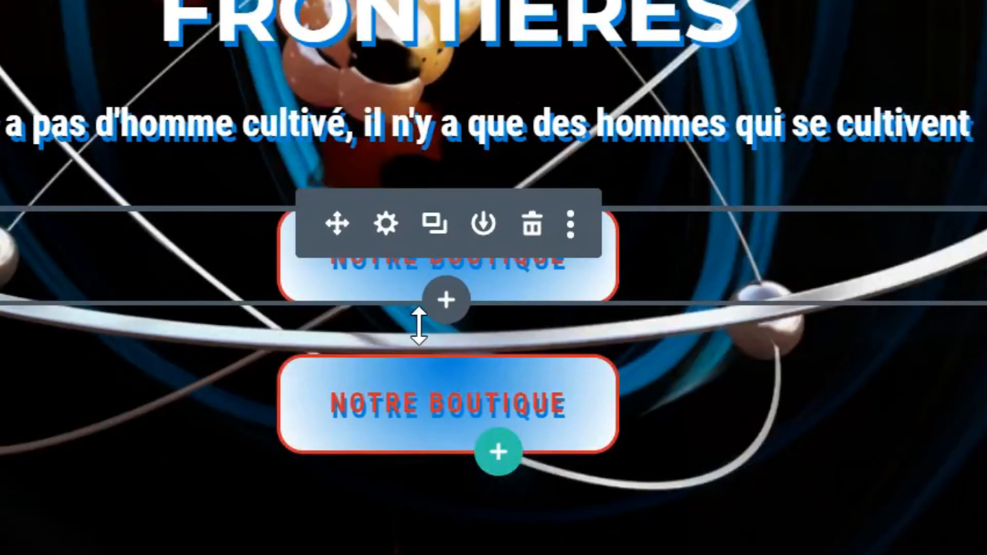
pyautogui.moveTo(455, 361)
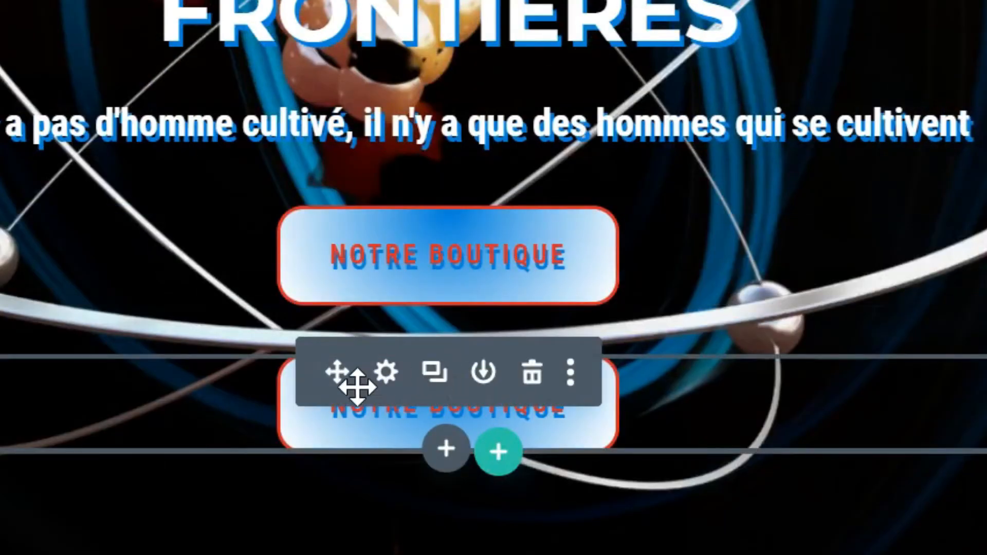
pyautogui.moveTo(357, 388); pyautogui.dragTo(230, 551)
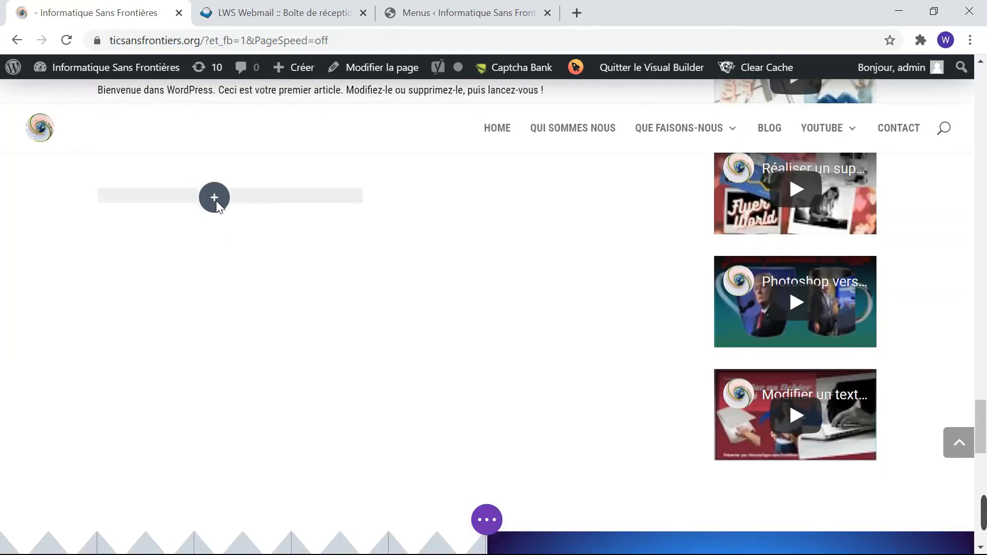
pyautogui.moveTo(218, 202); pyautogui.dragTo(224, 207)
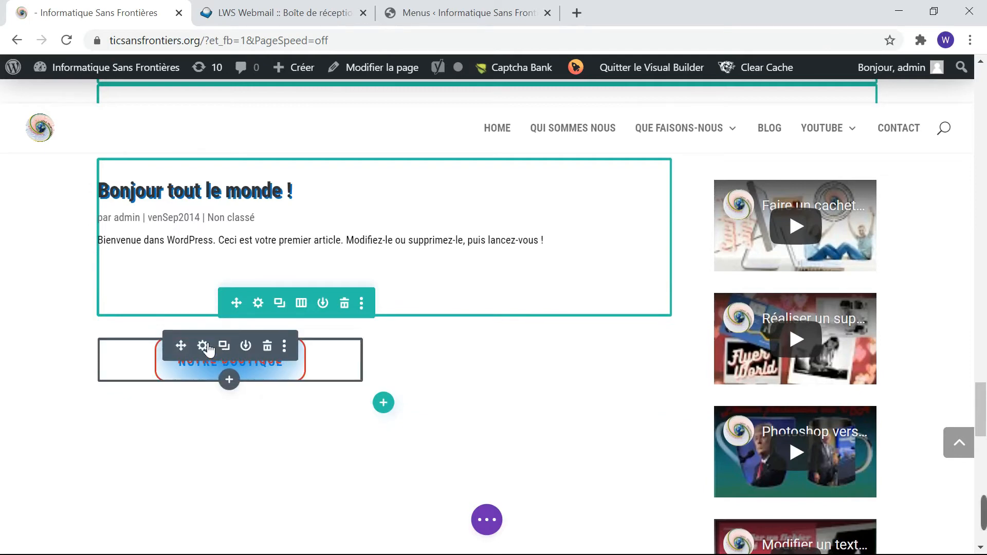
# Step: Change the text of the copied button beneath the blog to "Voir plus"
pyautogui.click(204, 346)
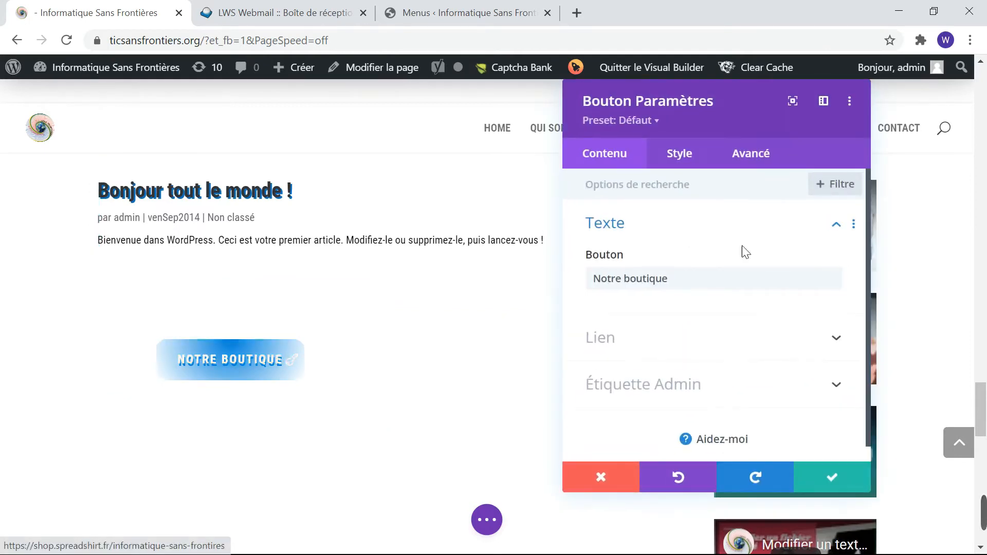
pyautogui.click(668, 278)
pyautogui.press('BackSpace')
pyautogui.press('BackSpace')
pyautogui.press('BackSpace')
pyautogui.press('BackSpace')
pyautogui.press('BackSpace')
pyautogui.press('BackSpace')
pyautogui.press('BackSpace')
pyautogui.press('BackSpace')
pyautogui.press('BackSpace')
pyautogui.press('BackSpace')
pyautogui.press('BackSpace')
pyautogui.press('BackSpace')
pyautogui.press('BackSpace')
pyautogui.press('BackSpace')
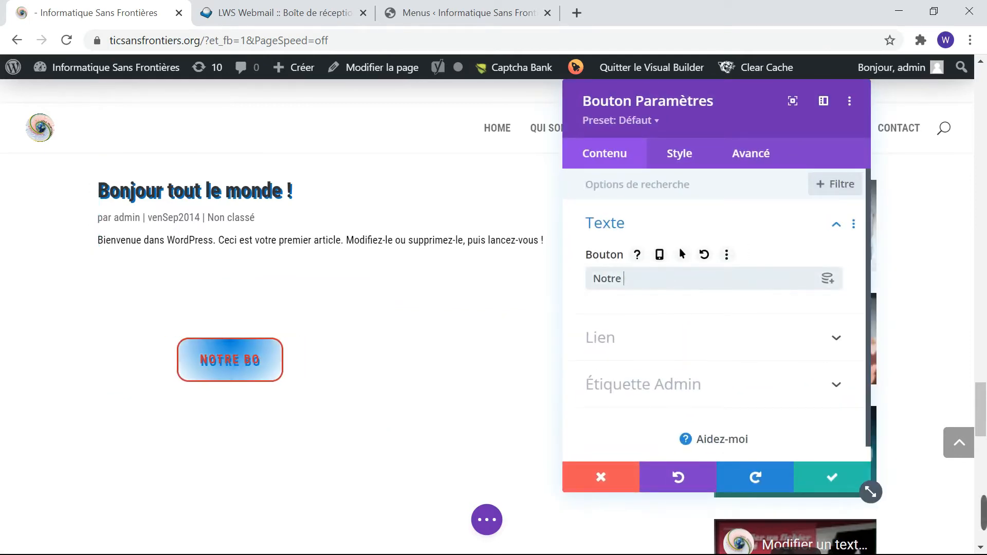
pyautogui.write('Vo')
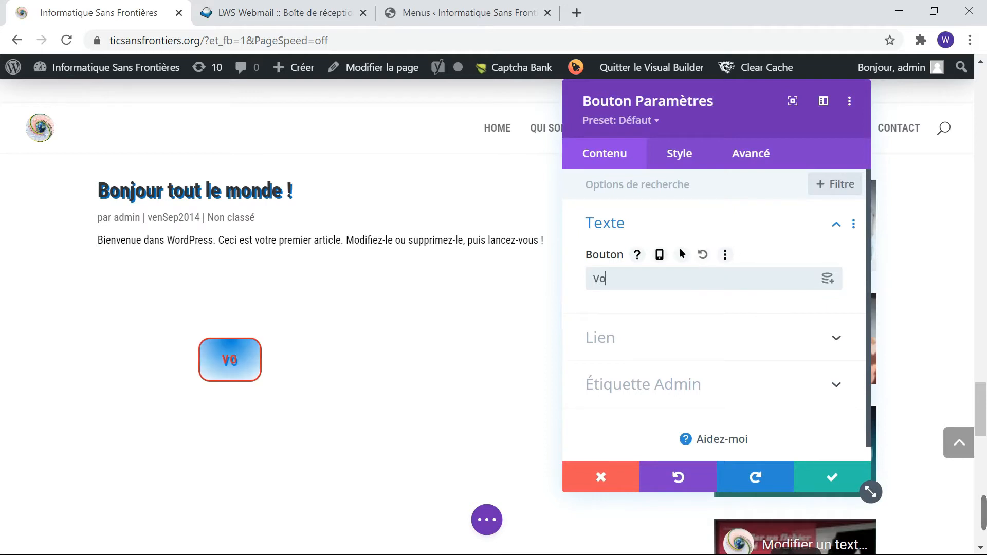
pyautogui.write('ir p')
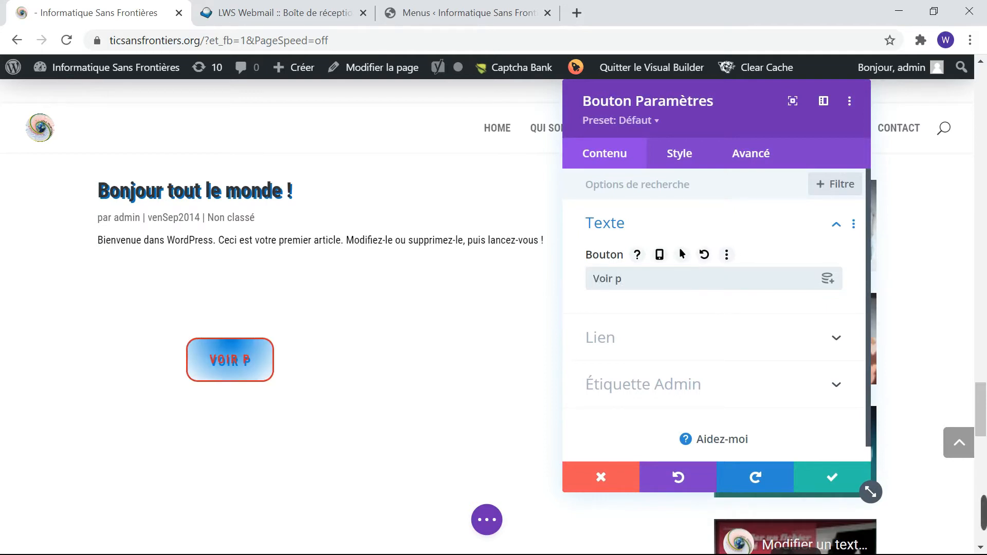
pyautogui.write('lus')
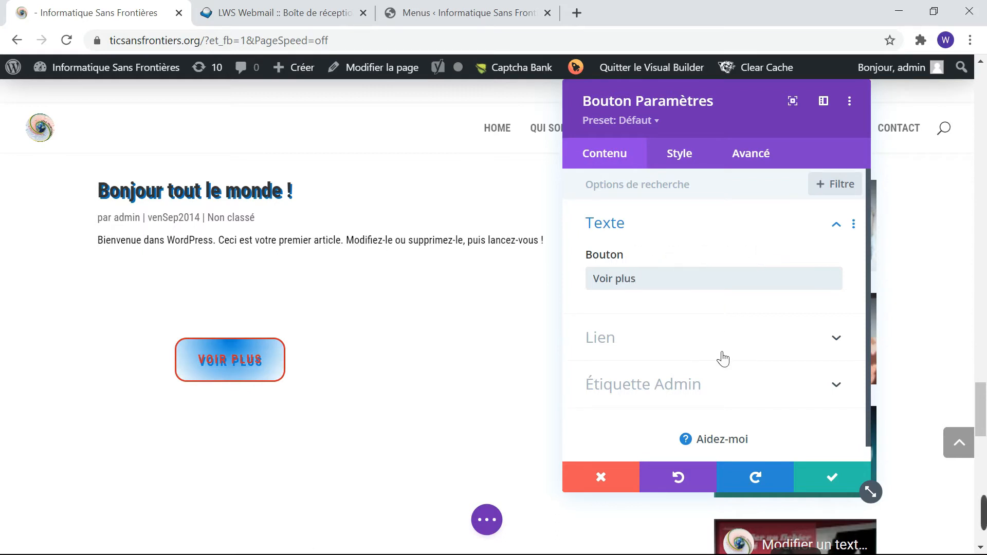
# Step: Clear the link URL of the "Voir plus" button
pyautogui.scroll(-1, 723, 359)
pyautogui.scroll(1, 723, 358)
pyautogui.scroll(-1, 723, 358)
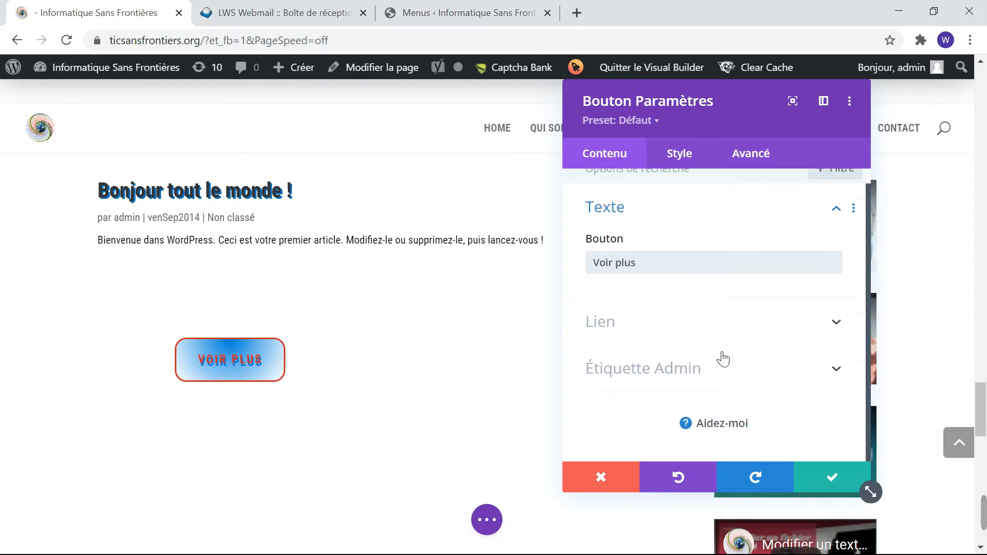
pyautogui.click(636, 329)
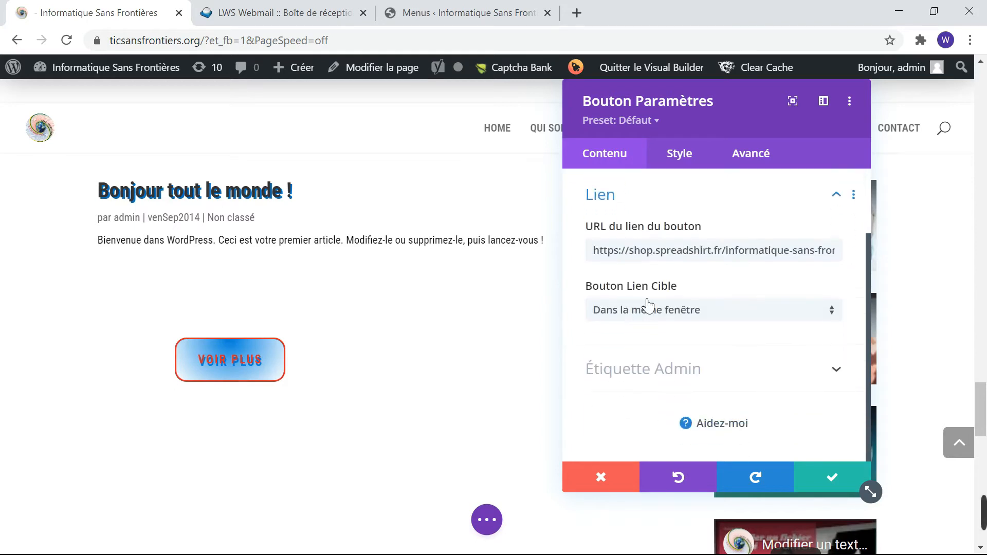
pyautogui.moveTo(592, 251); pyautogui.dragTo(834, 255)
pyautogui.press('BackSpace')
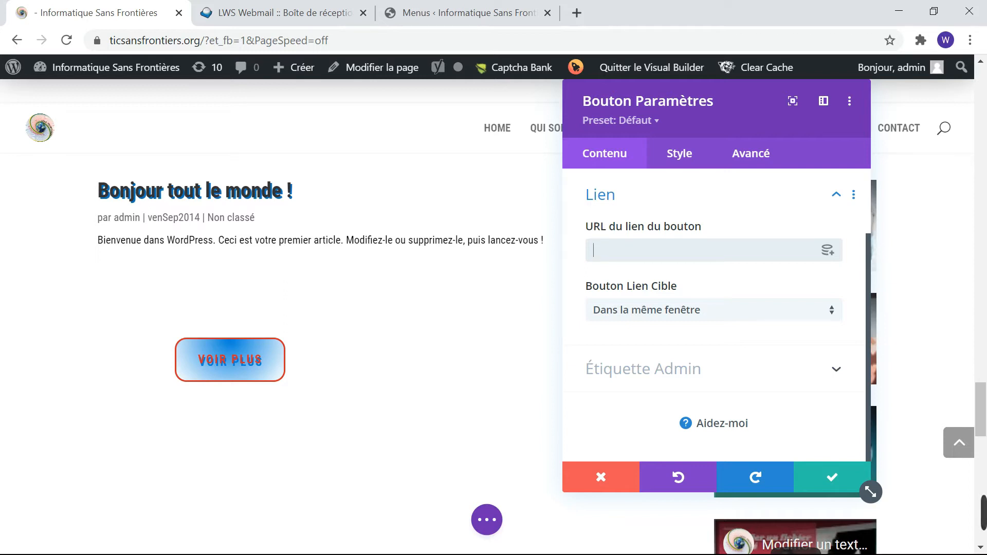
# Step: Open the Blog page for editing in the WordPress admin browser tab and select its permalink for copying
pyautogui.click(440, 14)
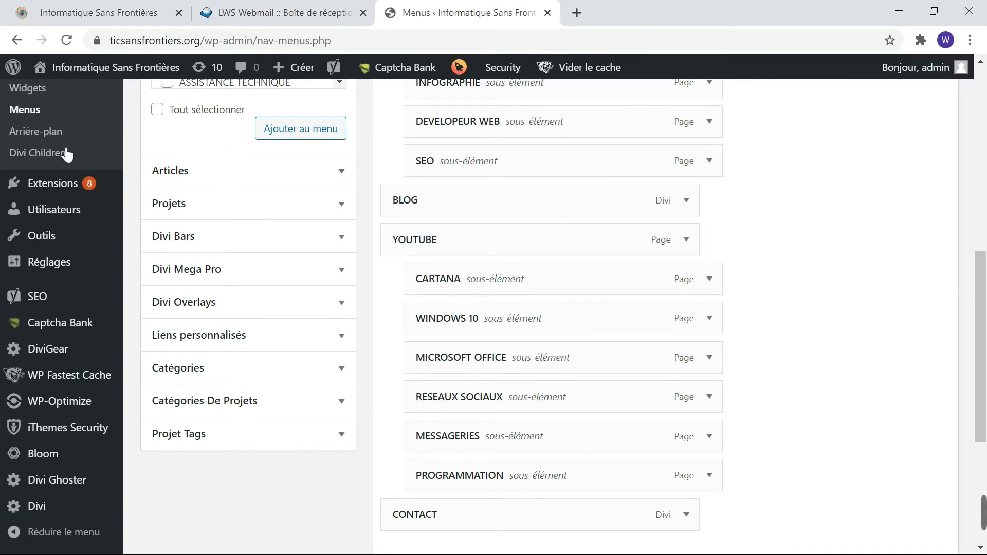
pyautogui.scroll(5, 17, 128)
pyautogui.scroll(2, 46, 247)
pyautogui.click(46, 269)
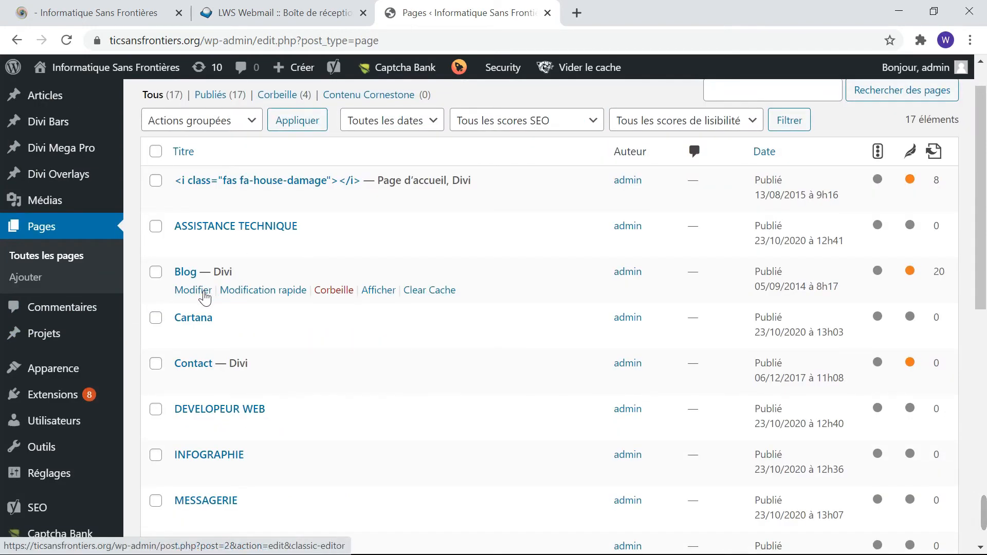
pyautogui.click(193, 290)
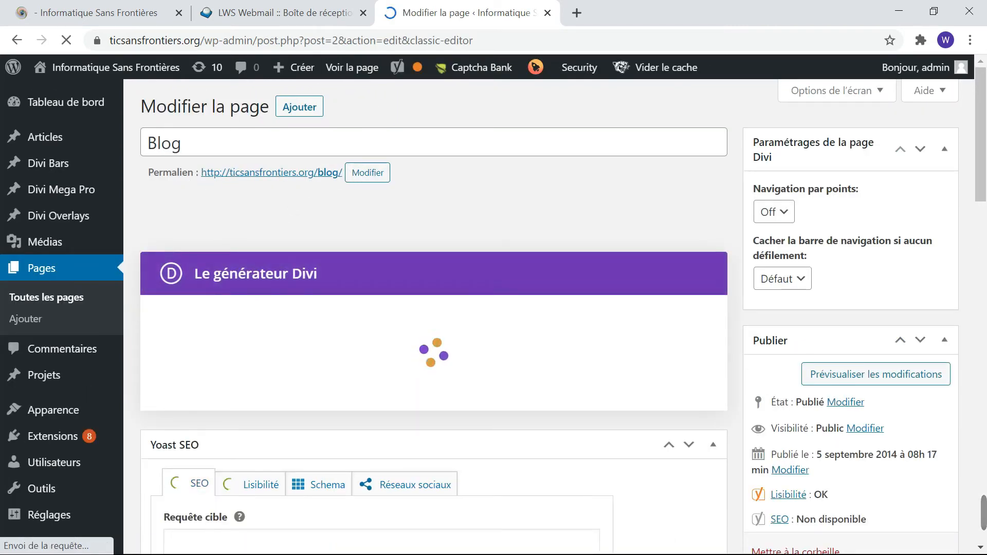
pyautogui.moveTo(242, 178); pyautogui.dragTo(346, 180)
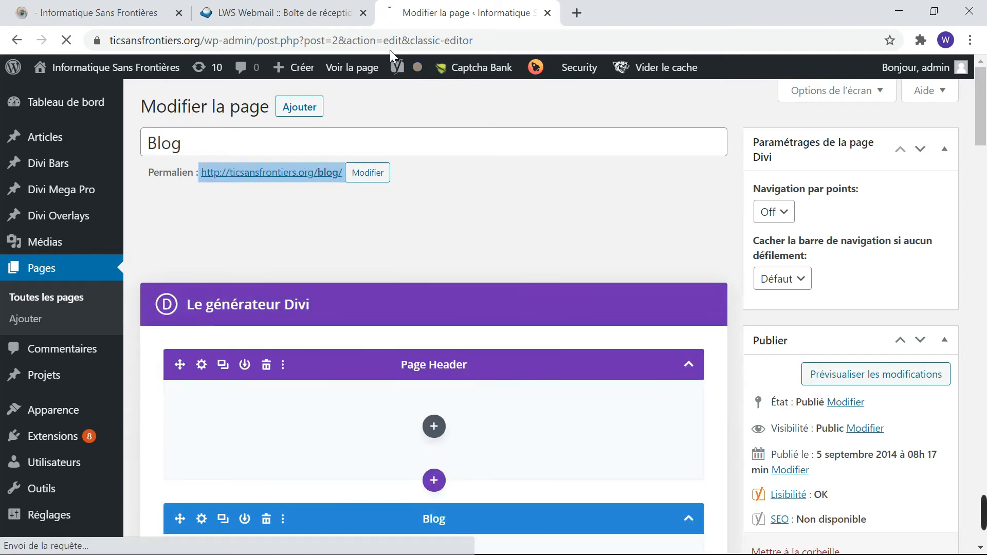
pyautogui.click(124, 12)
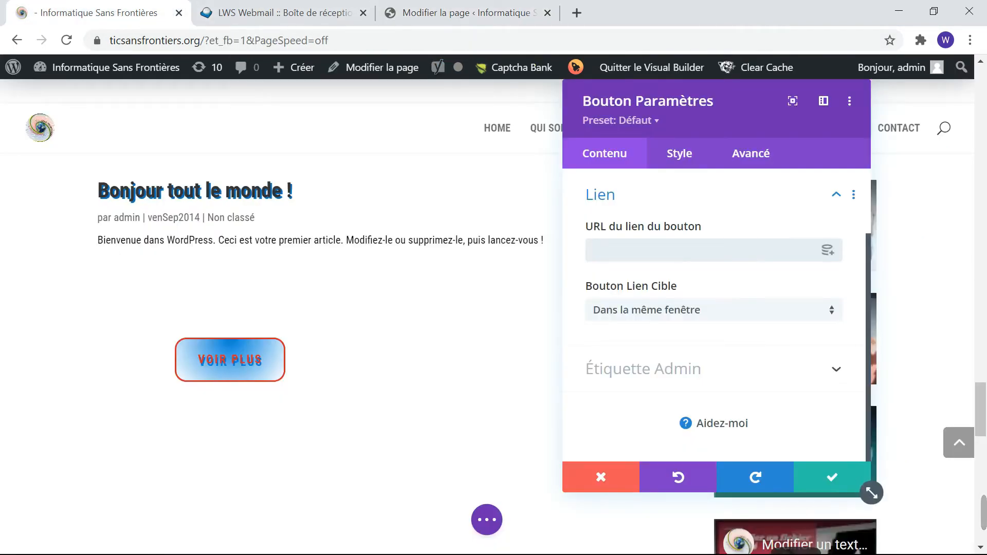
pyautogui.write('https://youtu.be/RhA0VcxOSK0')
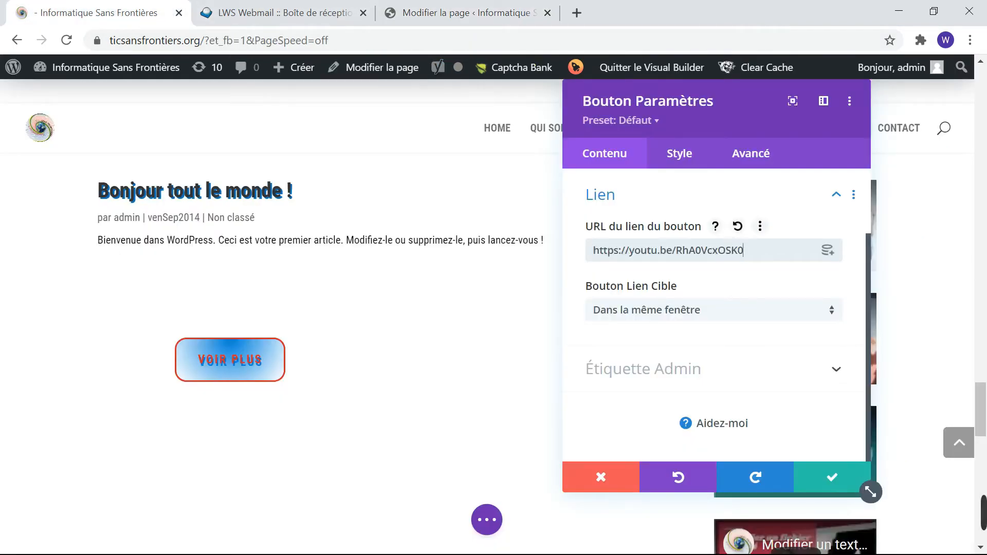
pyautogui.scroll(2, 792, 341)
pyautogui.scroll(-2, 792, 341)
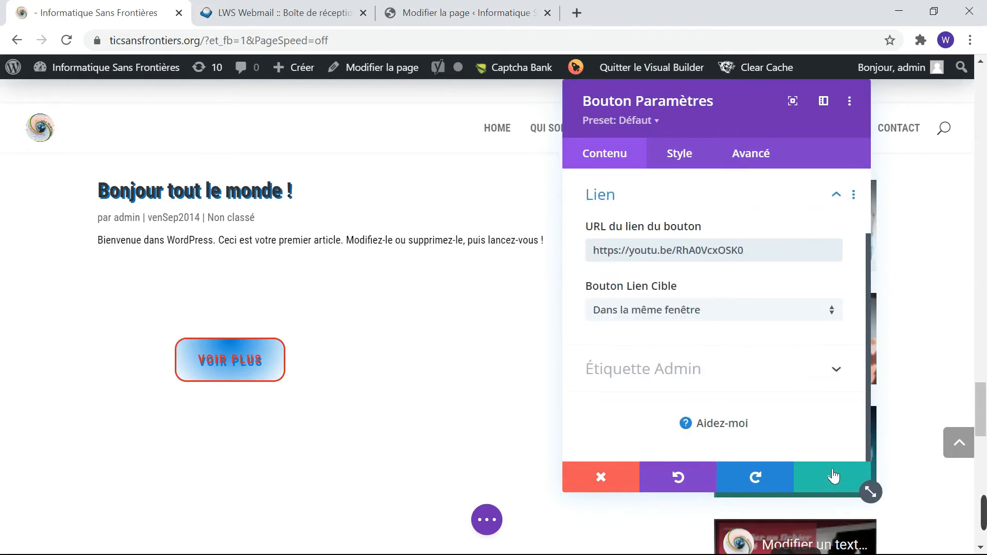
# Step: Set the second background gradient colour of the "Voir plus" button to black
pyautogui.click(691, 162)
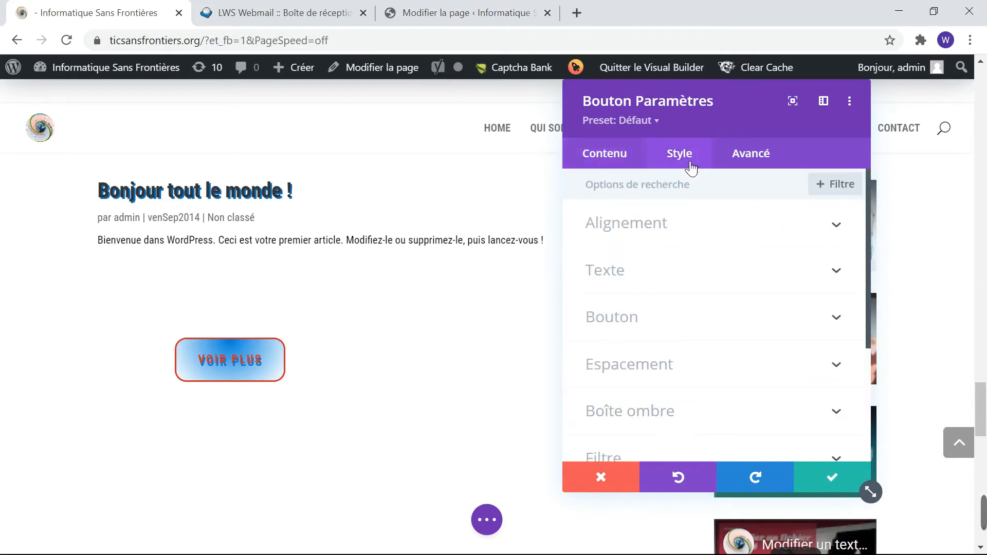
pyautogui.click(668, 326)
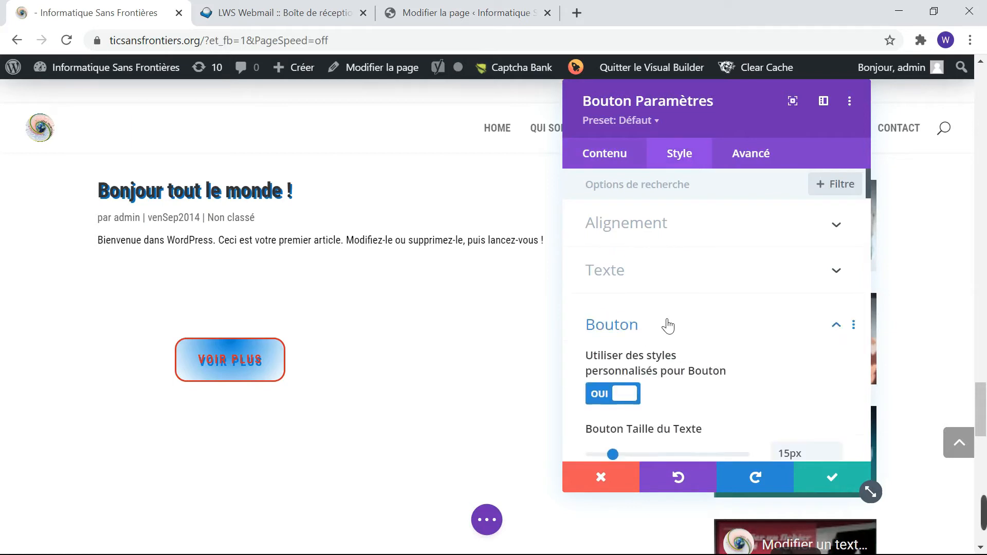
pyautogui.scroll(-3, 709, 378)
pyautogui.scroll(-3, 713, 381)
pyautogui.scroll(-5, 711, 379)
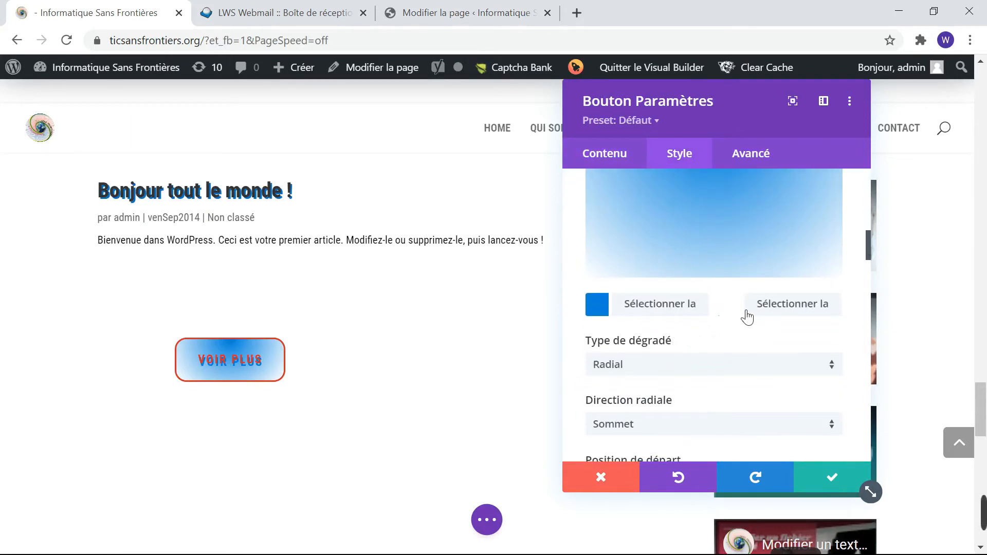
pyautogui.click(747, 317)
pyautogui.scroll(-2, 727, 386)
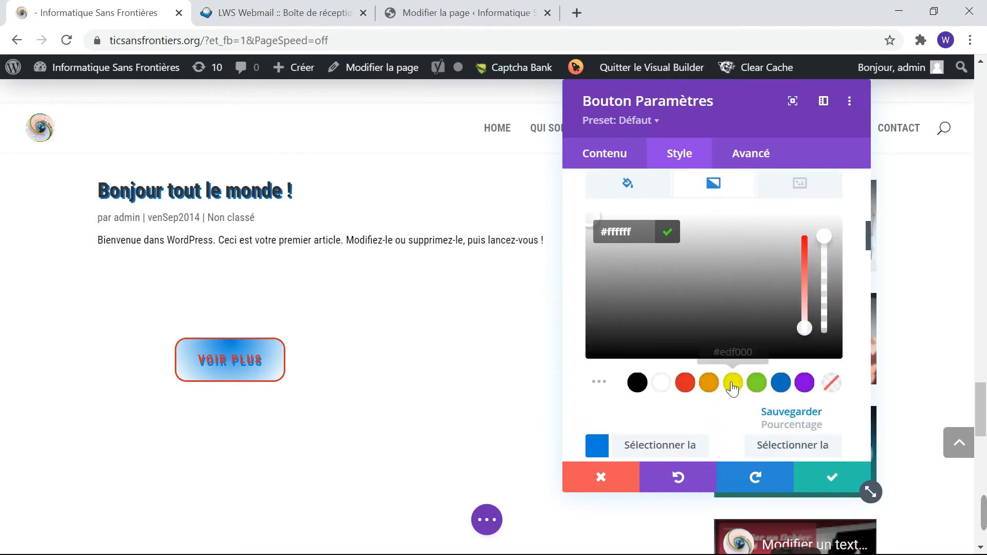
pyautogui.click(638, 383)
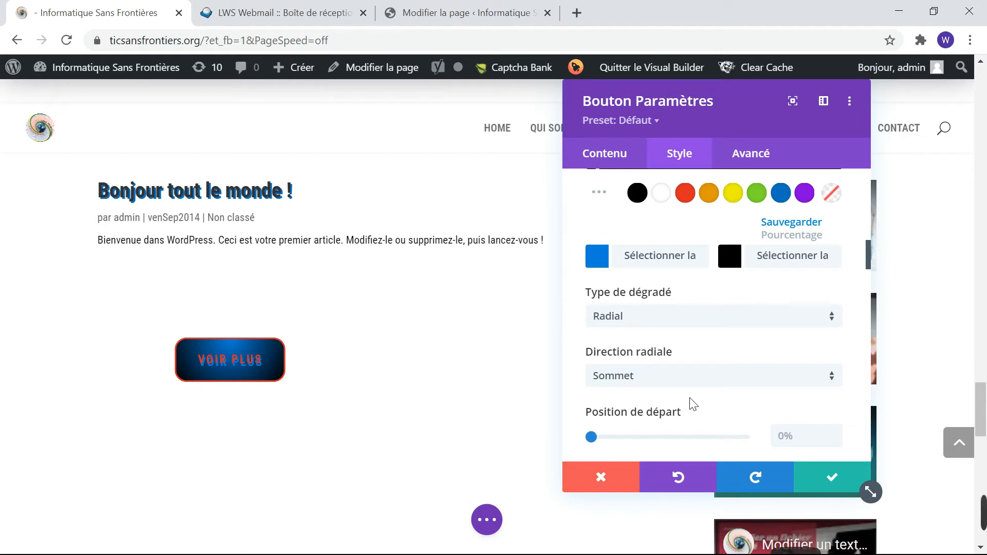
# Step: Set the button gradient's radial direction to Centre and its first colour to white #ffffff, and save the button settings
pyautogui.scroll(-3, 700, 392)
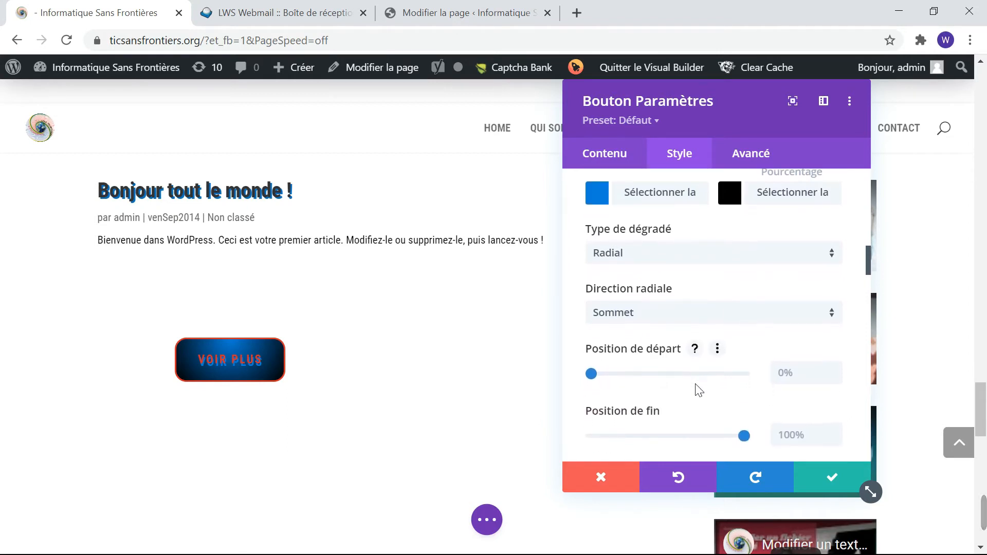
pyautogui.scroll(1, 699, 390)
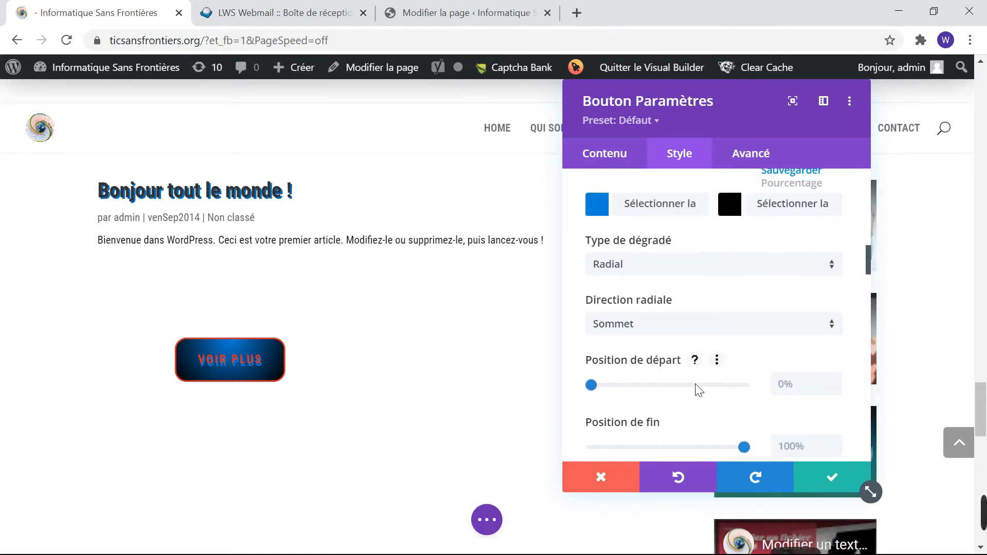
pyautogui.scroll(-3, 700, 390)
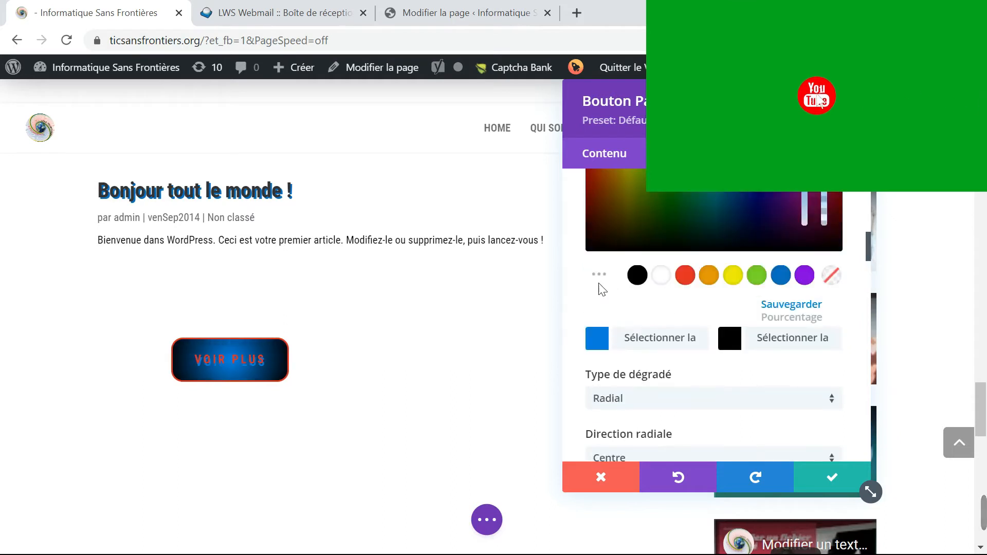
pyautogui.scroll(5, 603, 289)
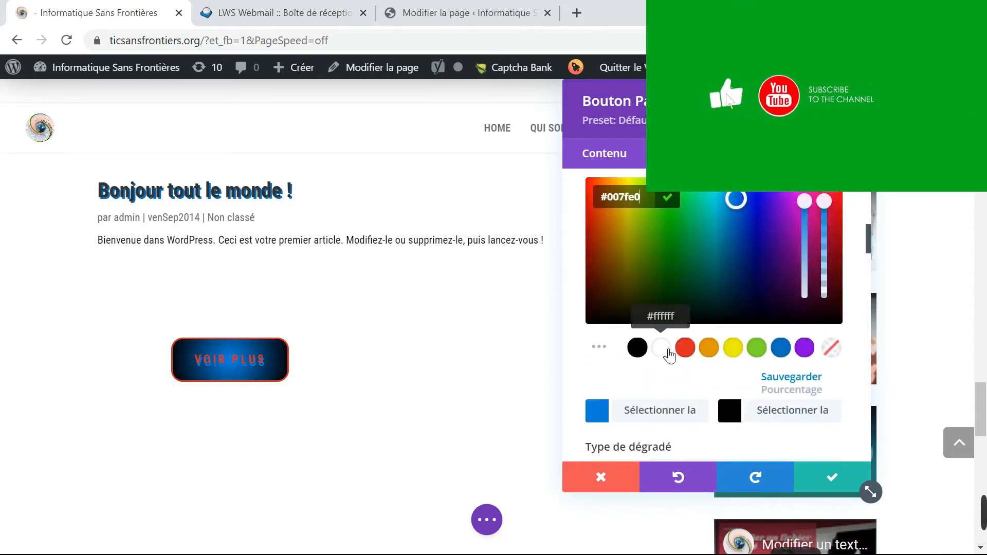
pyautogui.click(667, 350)
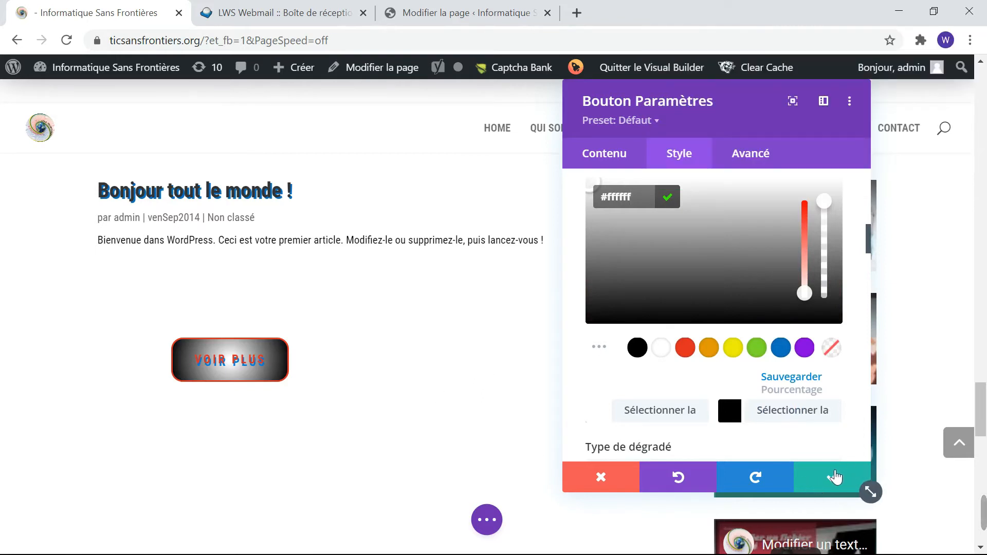
pyautogui.click(833, 476)
pyautogui.click(834, 477)
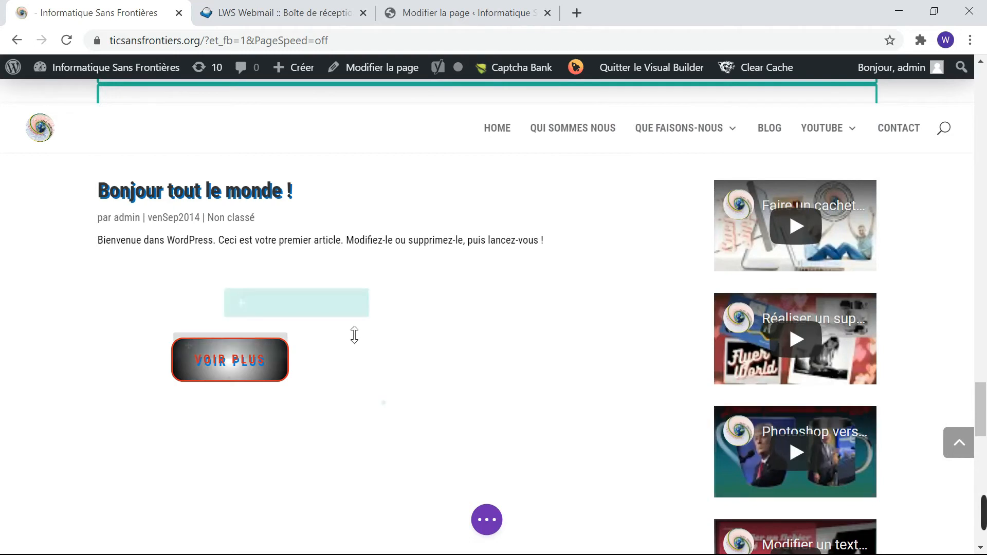
# Step: Delete the leftover module in the second column beside the "Voir plus" button and insert an email Optin module in its place
pyautogui.moveTo(526, 358)
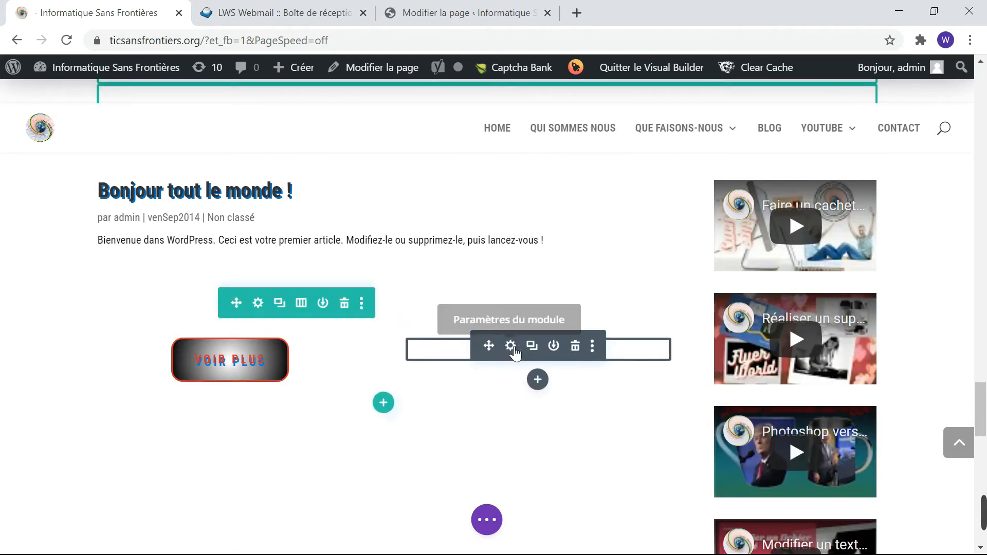
pyautogui.click(577, 347)
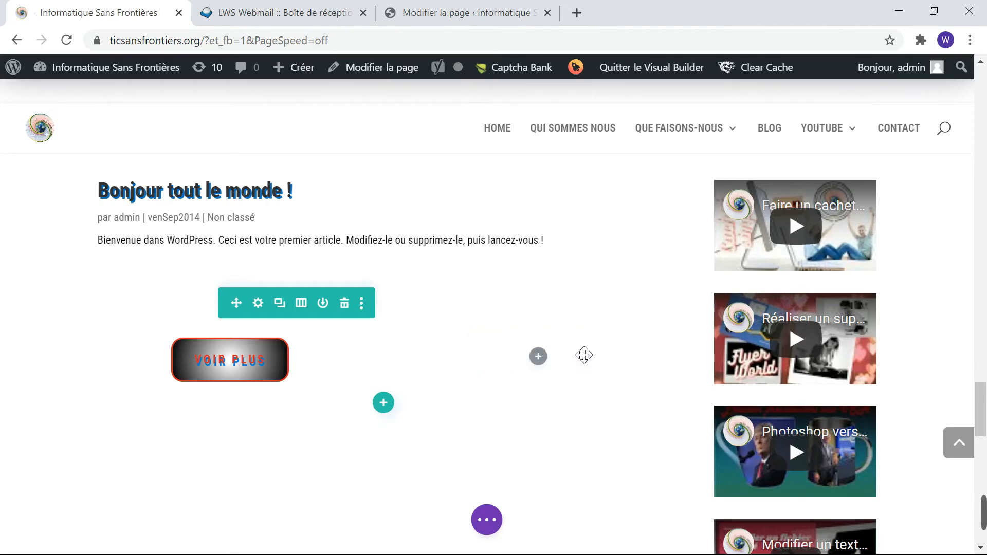
pyautogui.click(538, 356)
pyautogui.scroll(-5, 569, 315)
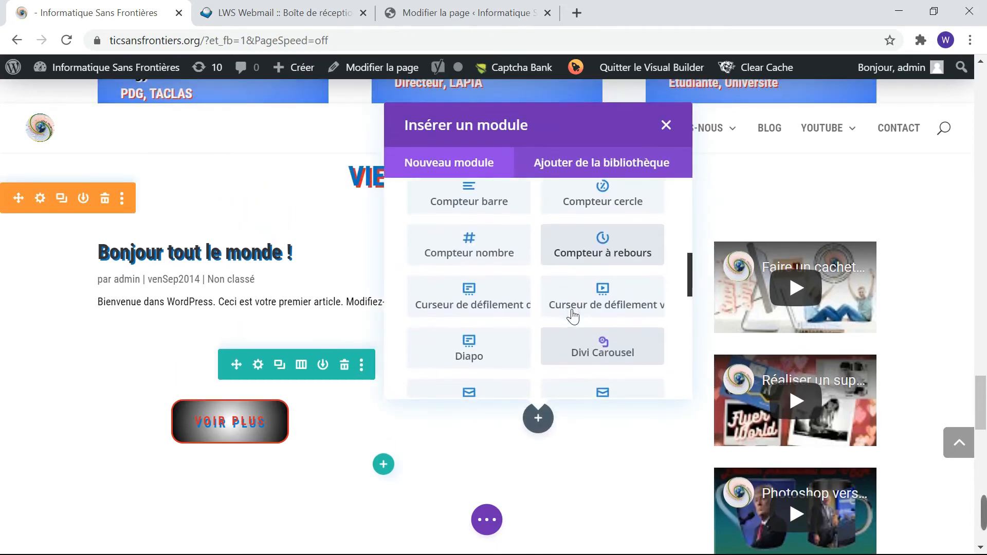
pyautogui.scroll(-2, 571, 316)
pyautogui.scroll(2, 571, 315)
pyautogui.scroll(-2, 569, 316)
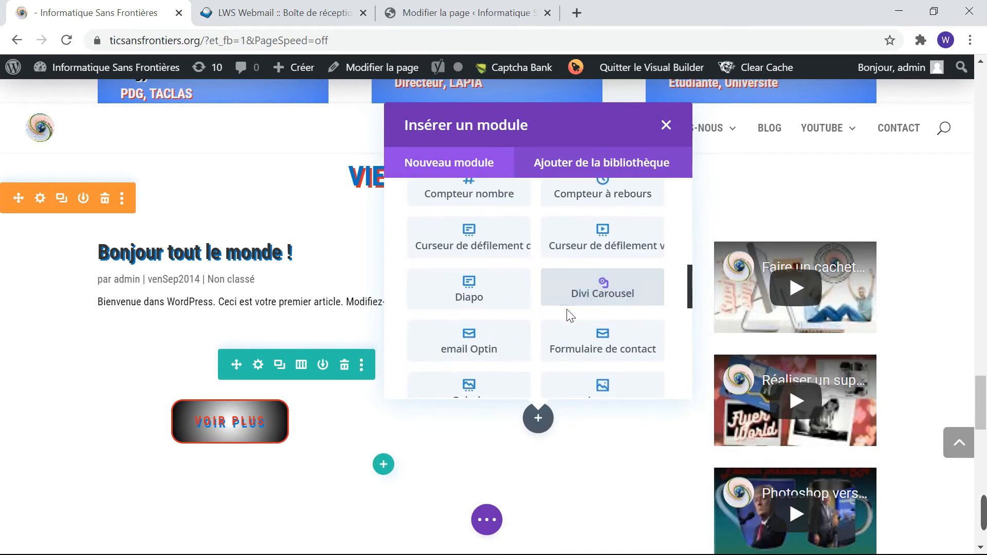
pyautogui.click(498, 346)
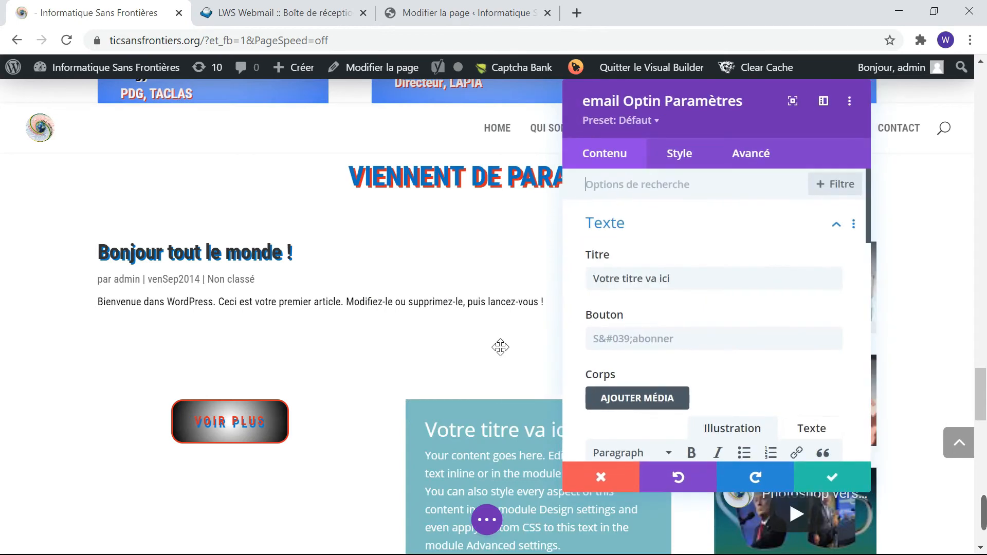
# Step: Replace the email Optin module's title with "Newsletter"
pyautogui.scroll(-2, 500, 348)
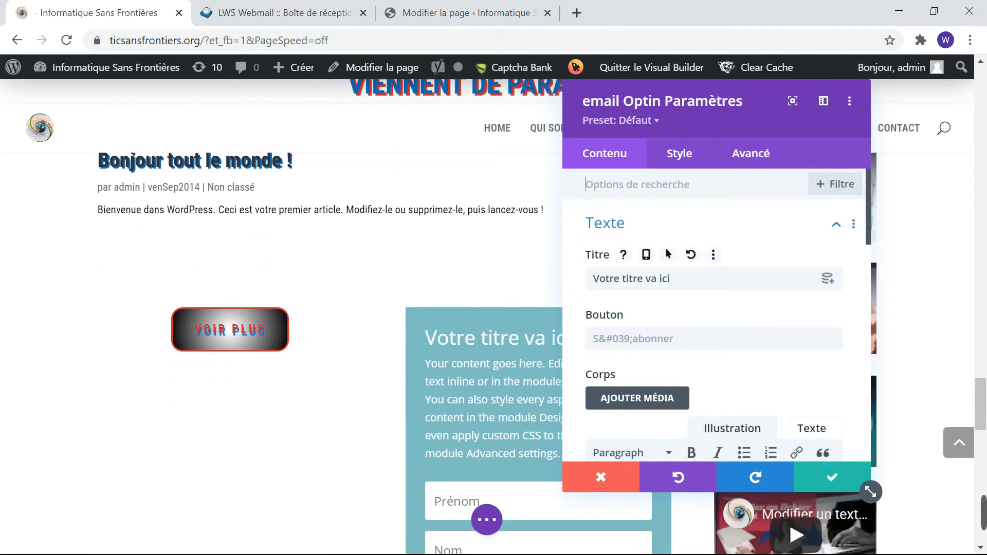
pyautogui.click(677, 278)
pyautogui.press('BackSpace')
pyautogui.press('BackSpace')
pyautogui.press('BackSpace')
pyautogui.press('BackSpace')
pyautogui.hotkey('ctrl', 'a')
pyautogui.write('New')
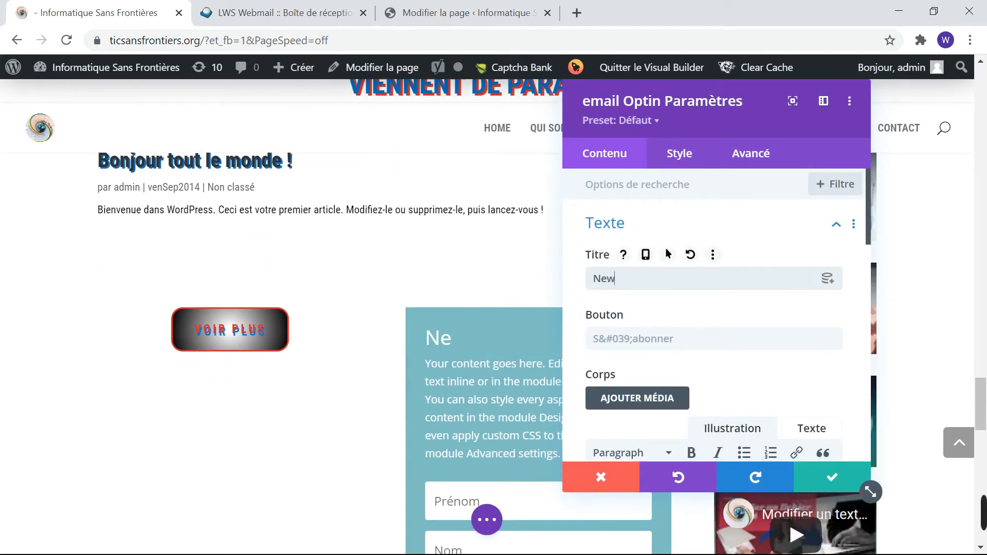
pyautogui.write('sletter')
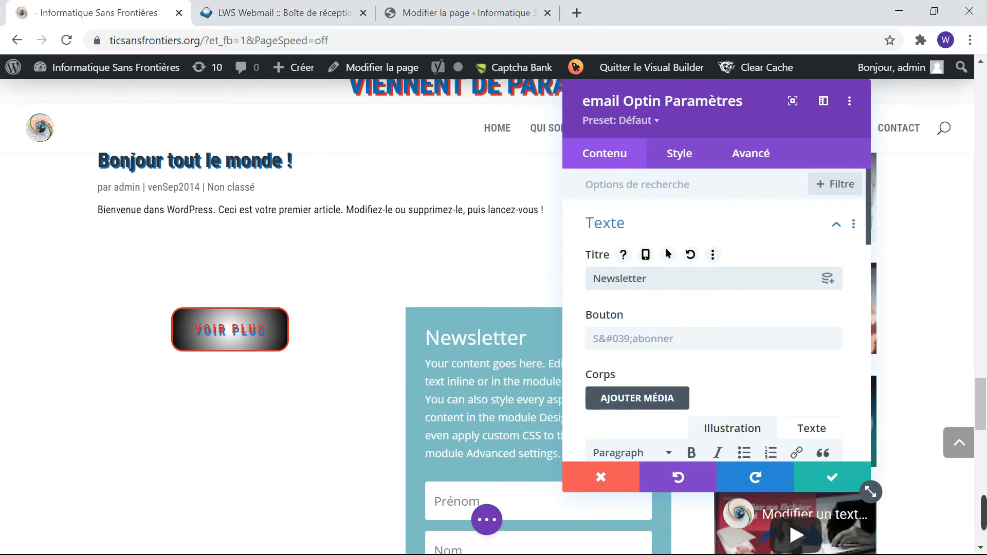
pyautogui.scroll(-1, 685, 280)
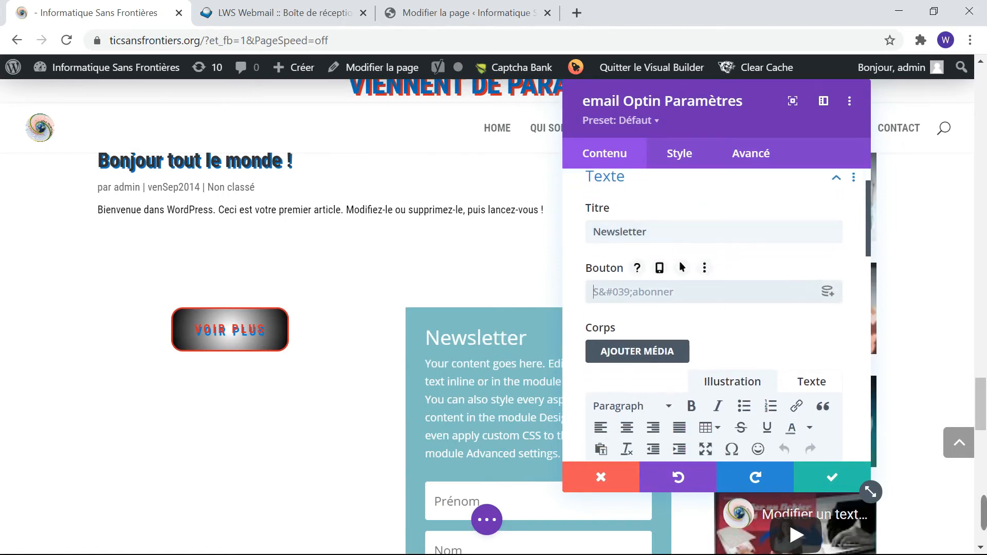
# Step: Set the email Optin button text to "Je m'abonne" and clear the placeholder body text
pyautogui.write("Je m'")
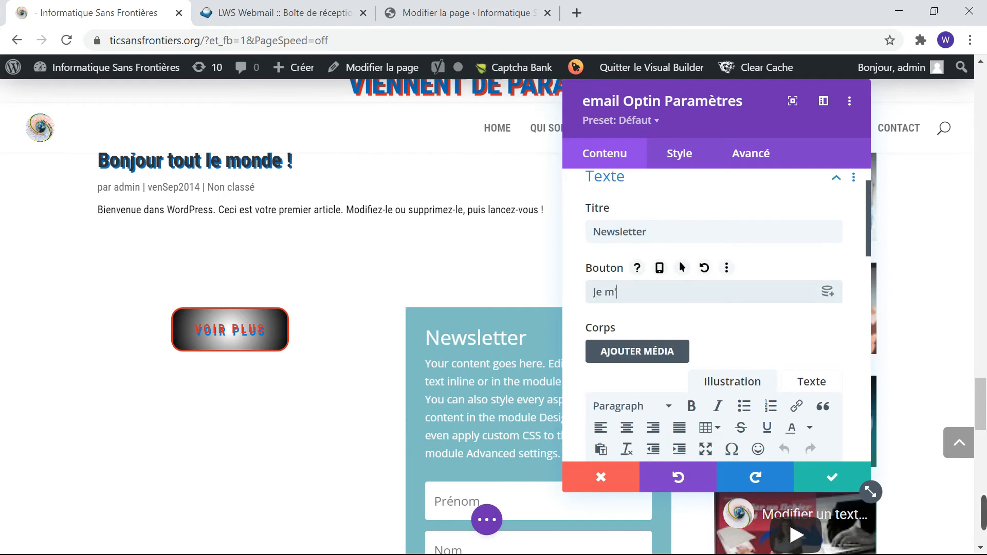
pyautogui.write('abonne')
pyautogui.scroll(-4, 680, 261)
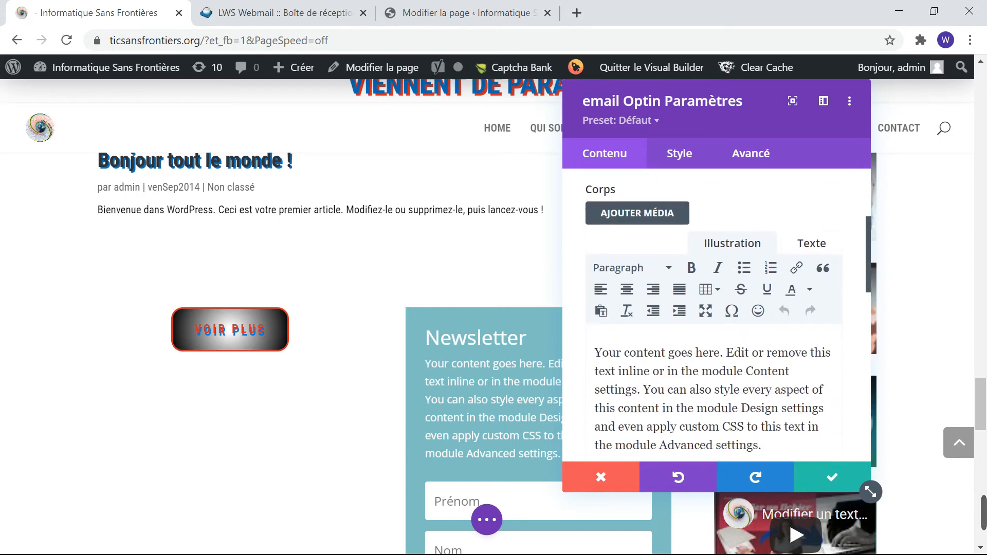
pyautogui.hotkey('ctrl', 'a')
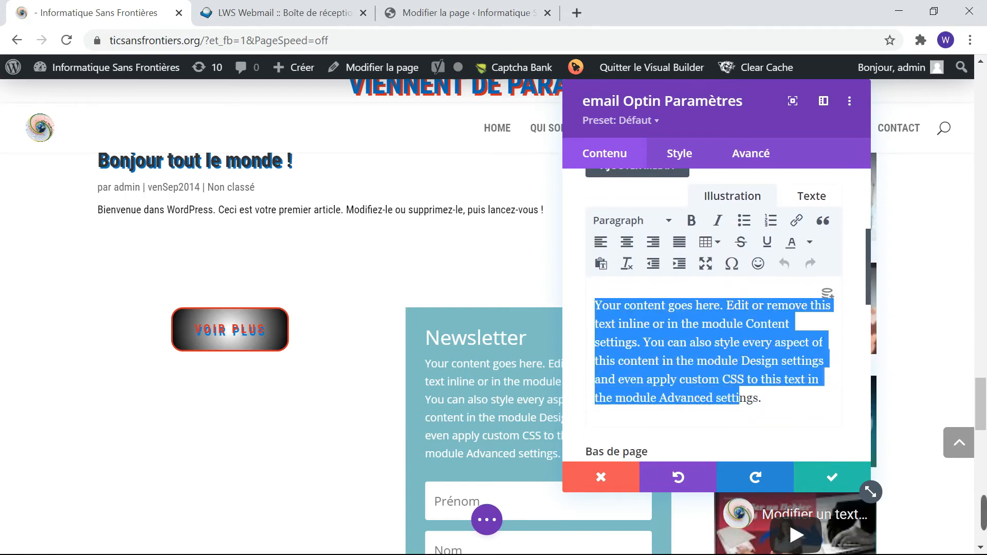
pyautogui.press('Delete')
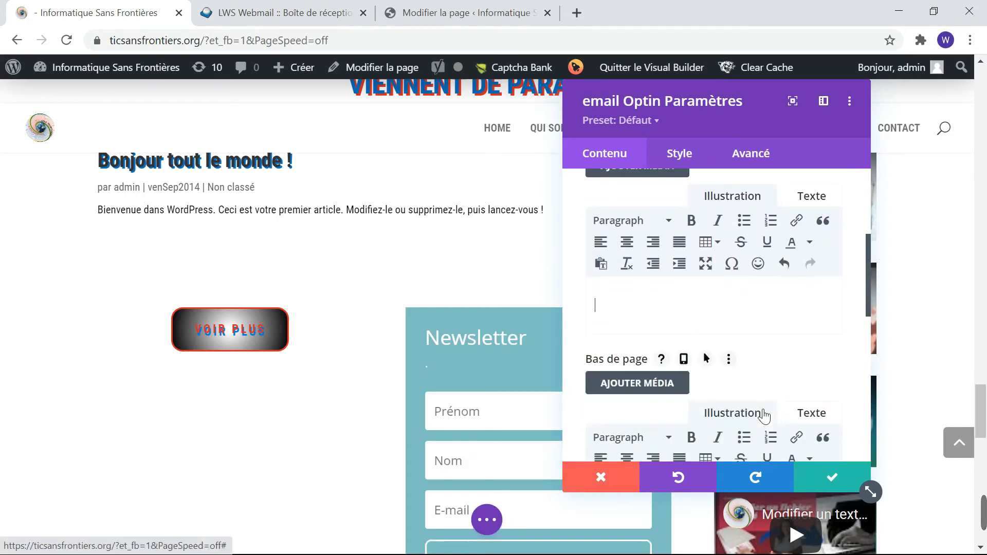
pyautogui.scroll(-3, 765, 415)
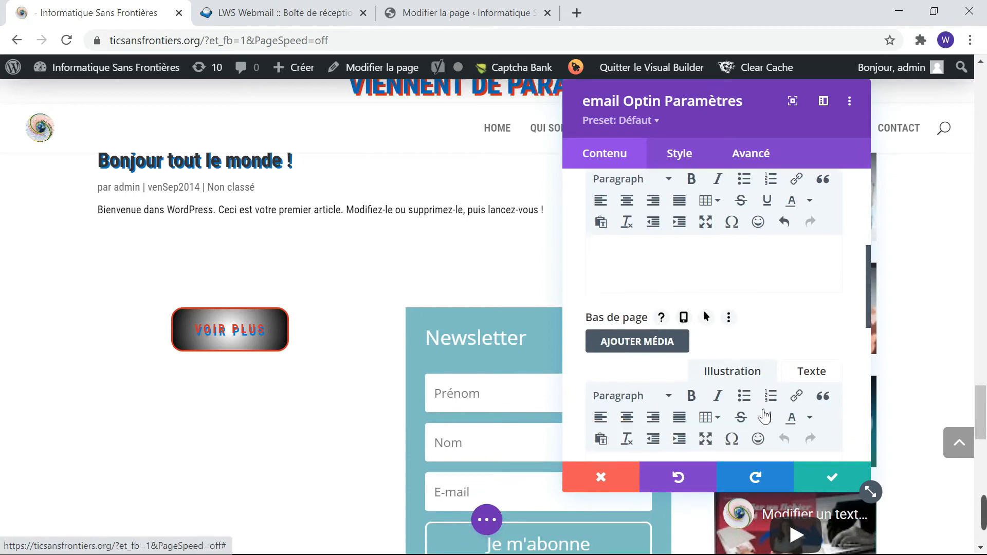
# Step: Turn off the display of the last name field (Afficher le champ Nom) in the newsletter form
pyautogui.scroll(-6, 757, 412)
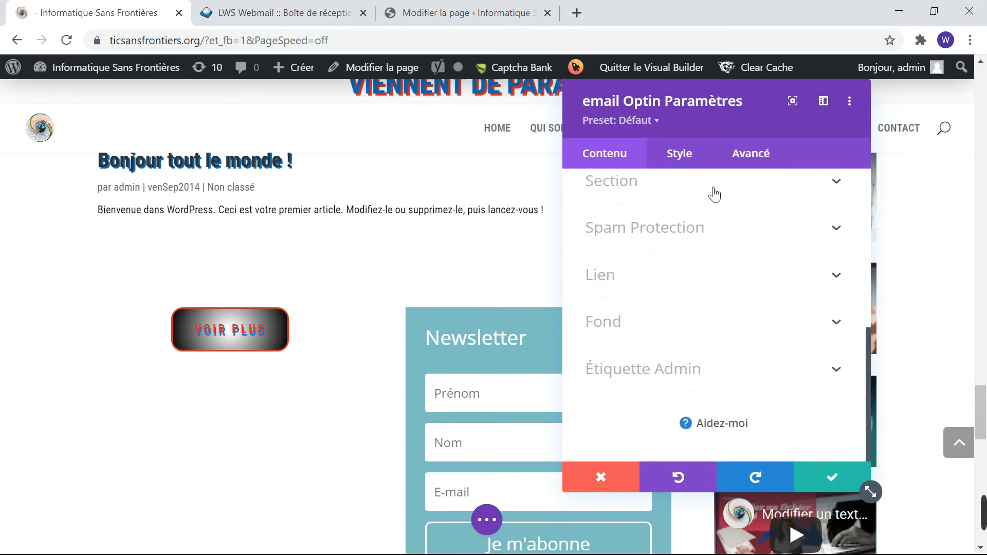
pyautogui.scroll(2, 711, 194)
pyautogui.click(715, 193)
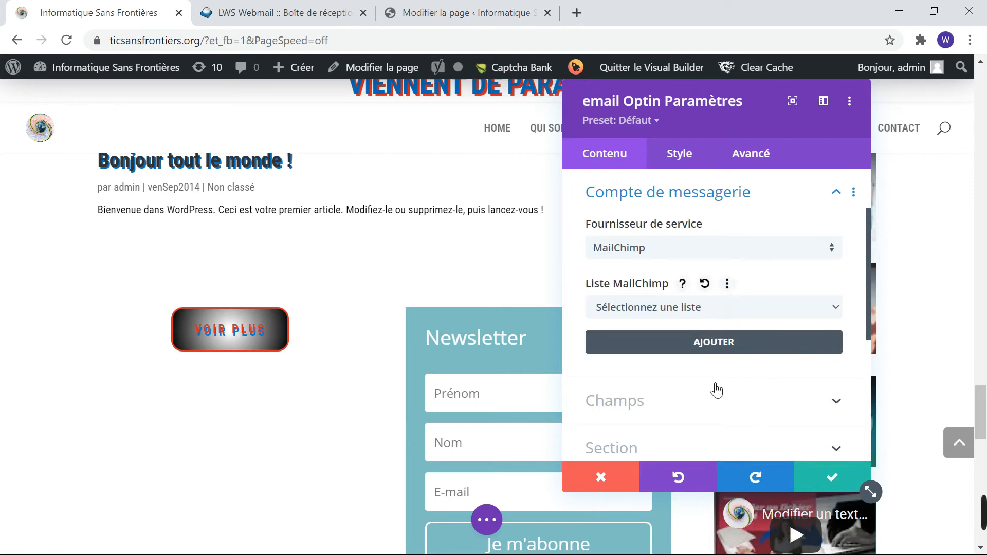
pyautogui.scroll(-2, 715, 390)
pyautogui.click(672, 319)
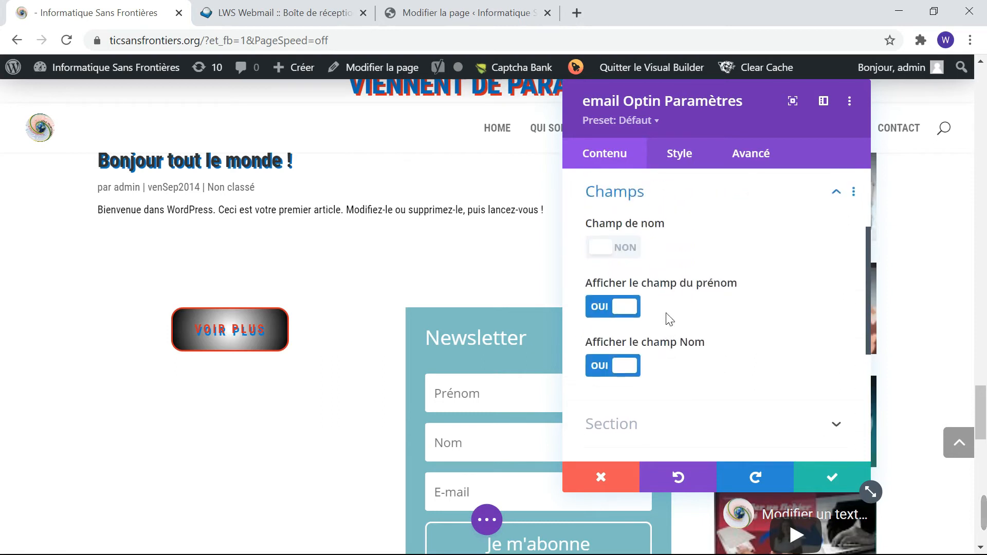
pyautogui.click(618, 373)
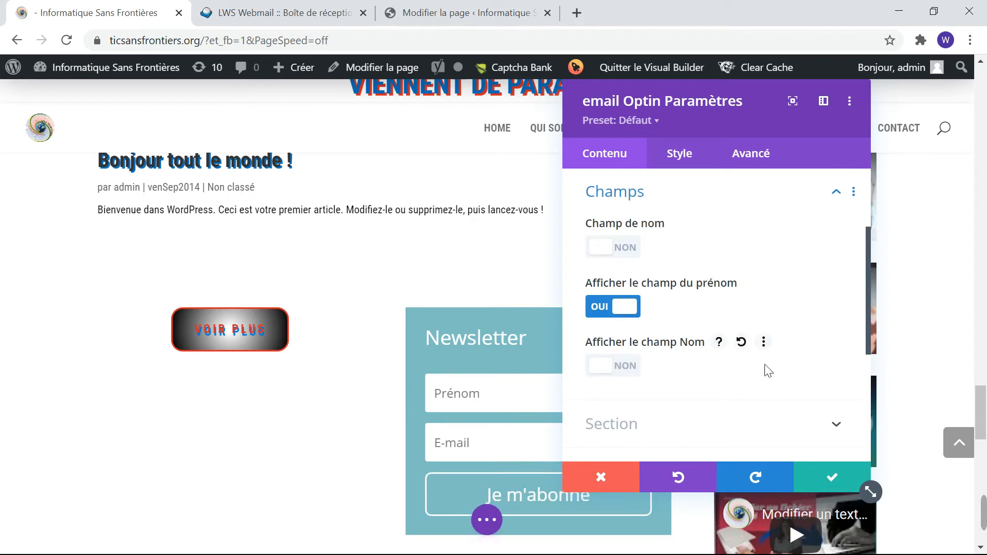
# Step: Enter the form's success message "Merci d'être, enfin, arrivé chez vous à Informatique Sans Frontières."
pyautogui.scroll(-3, 768, 370)
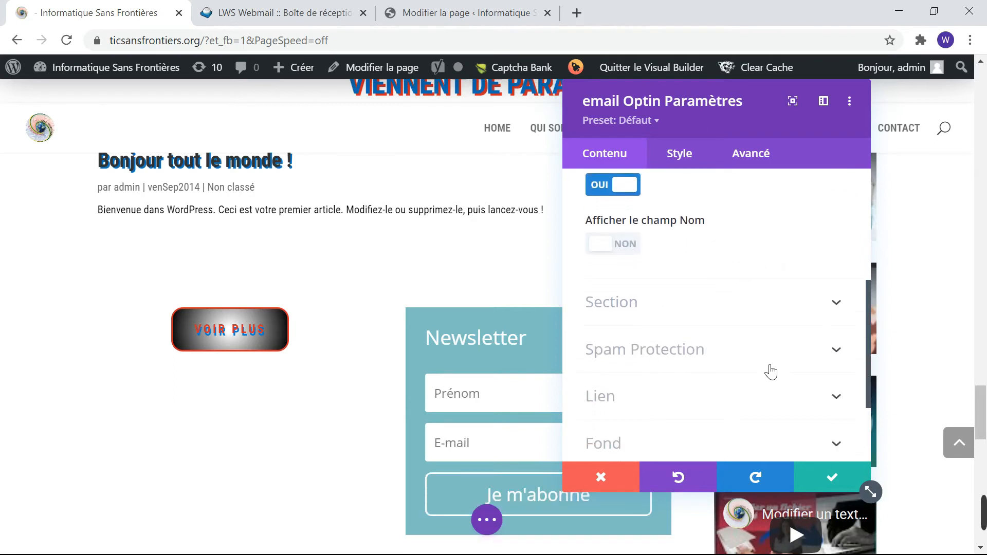
pyautogui.scroll(-1, 770, 372)
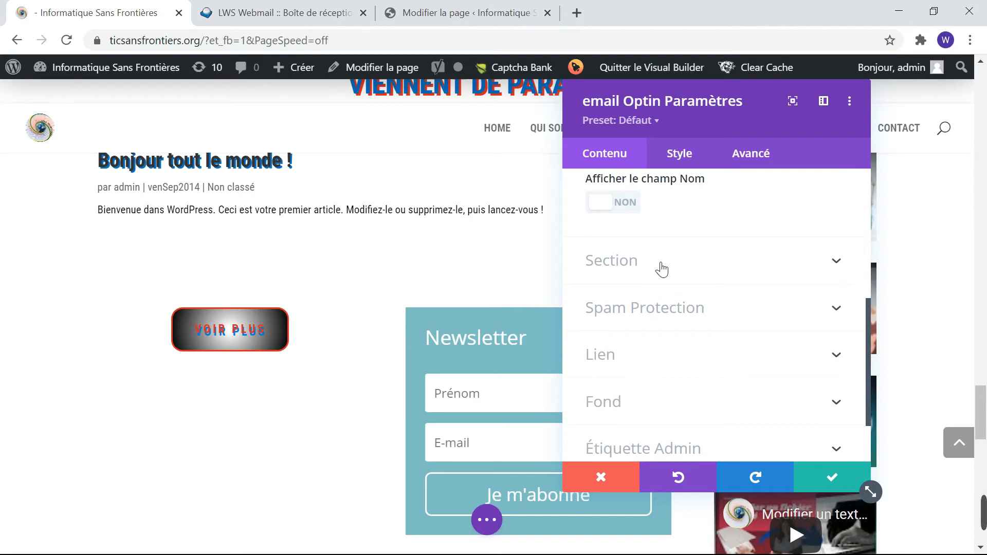
pyautogui.click(662, 269)
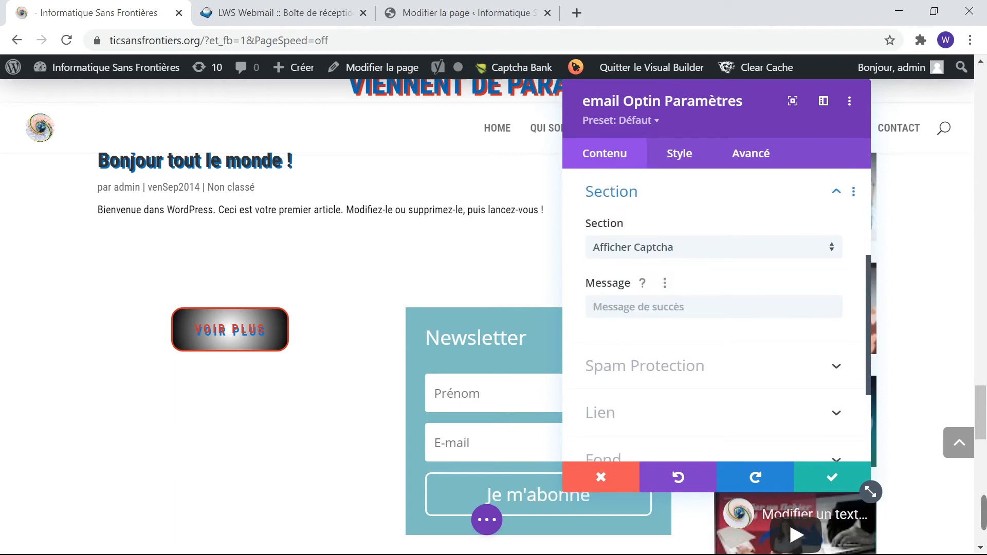
pyautogui.click(713, 307)
pyautogui.write("Merci d'être, enfin, arrivé")
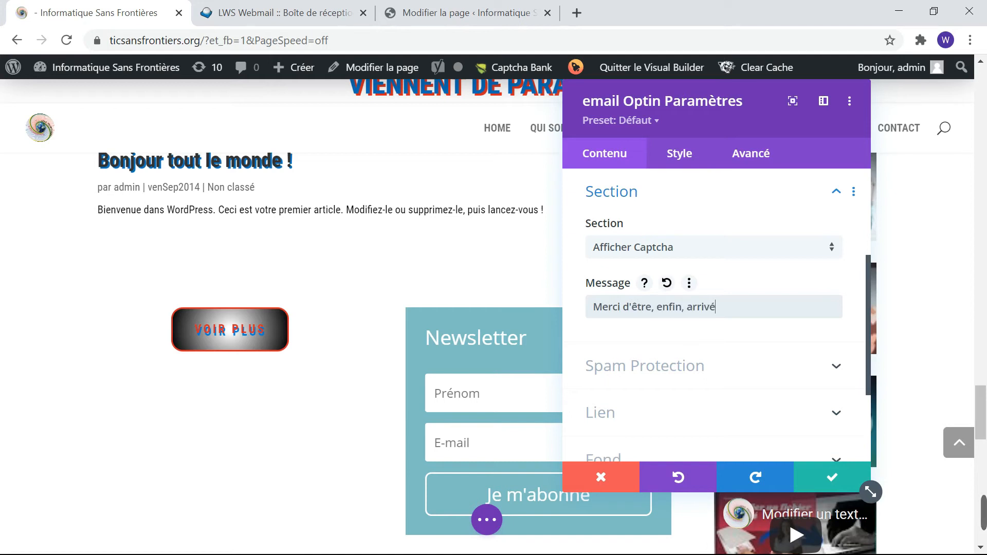
pyautogui.write('chez vous à Informat')
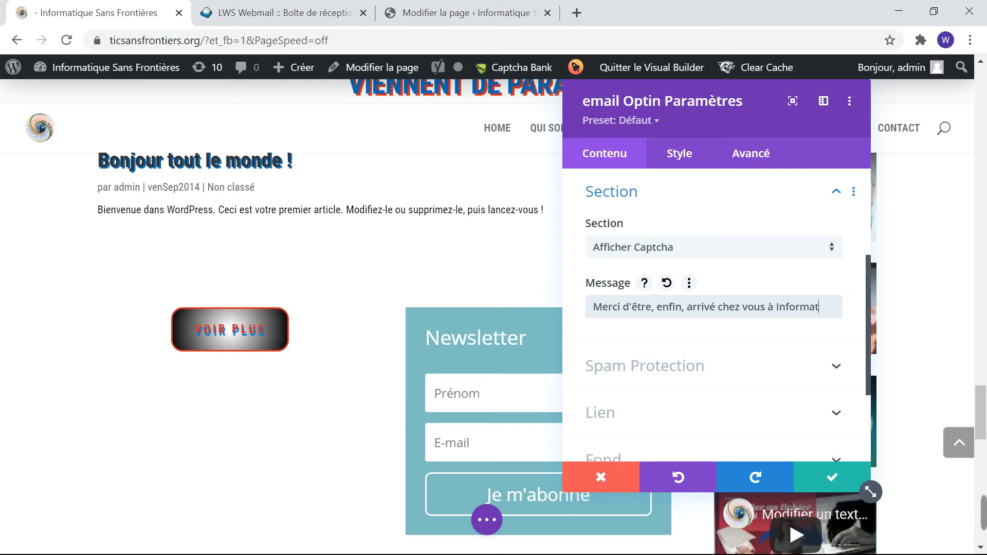
pyautogui.write('ique Sans')
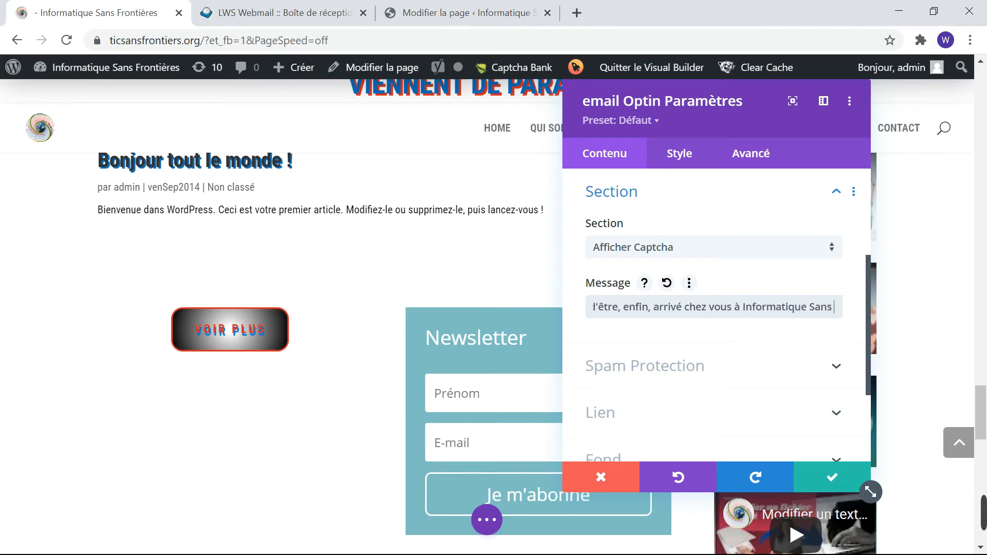
pyautogui.write(' Frontiè')
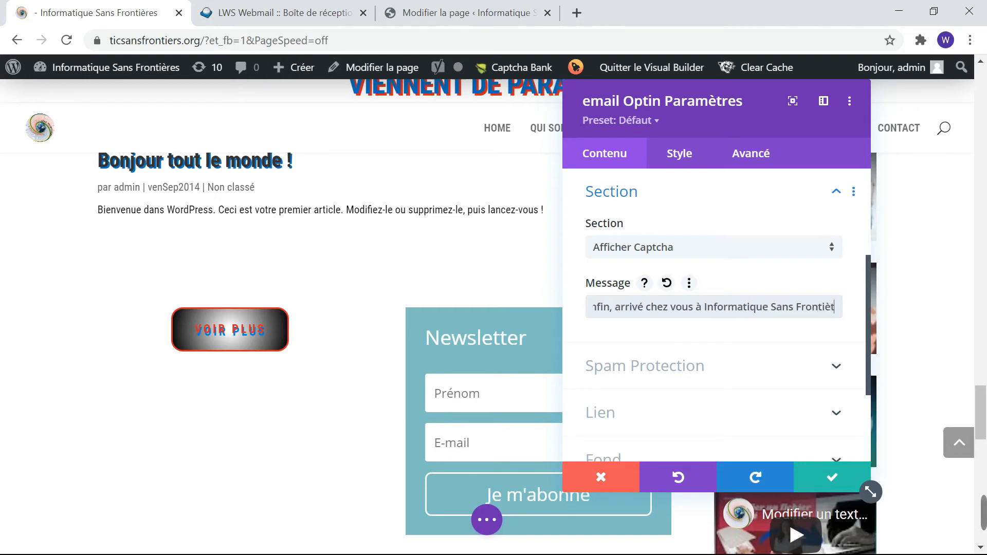
pyautogui.write('res')
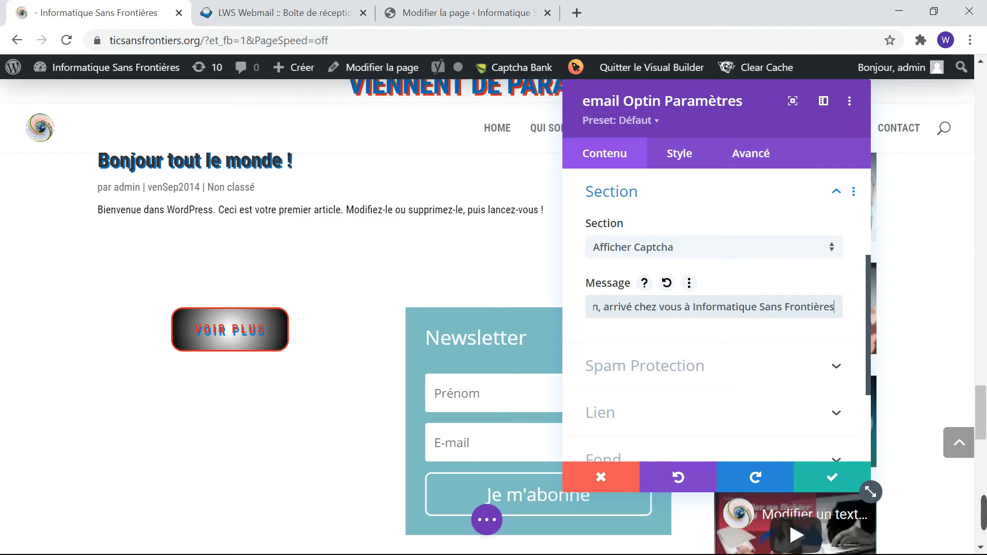
pyautogui.write('.')
# Step: Set the newsletter form's background colour to the blue preset swatch
pyautogui.scroll(-3, 657, 316)
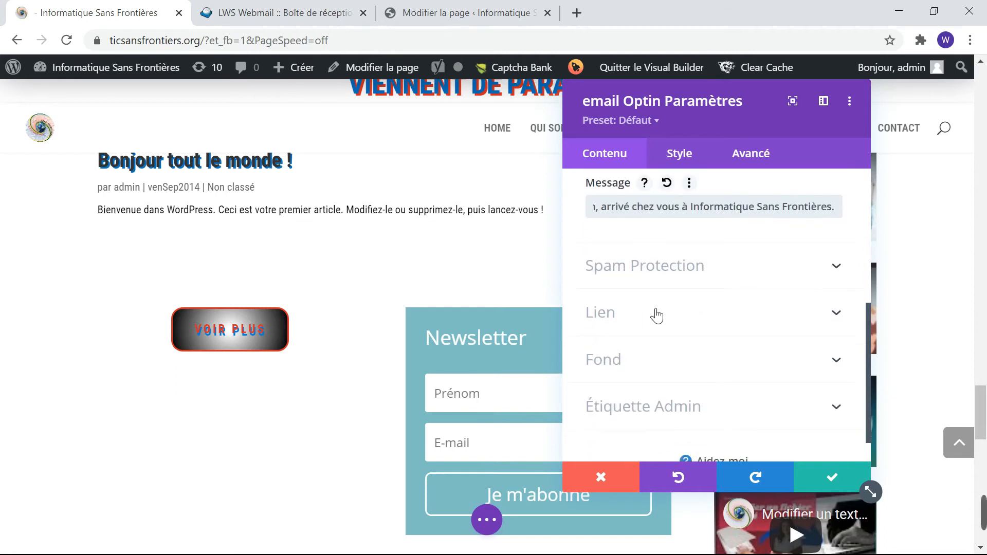
pyautogui.click(642, 329)
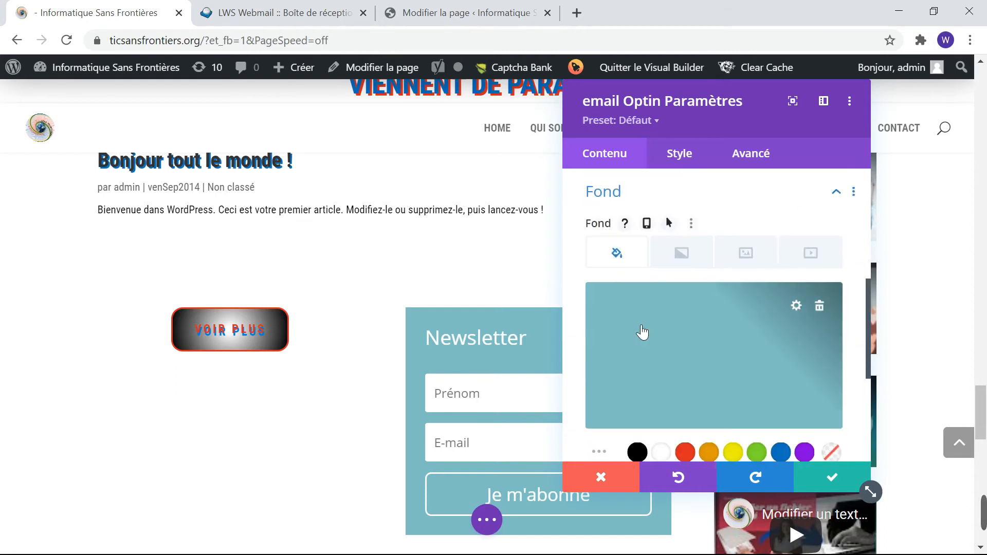
pyautogui.click(732, 361)
pyautogui.scroll(-2, 727, 352)
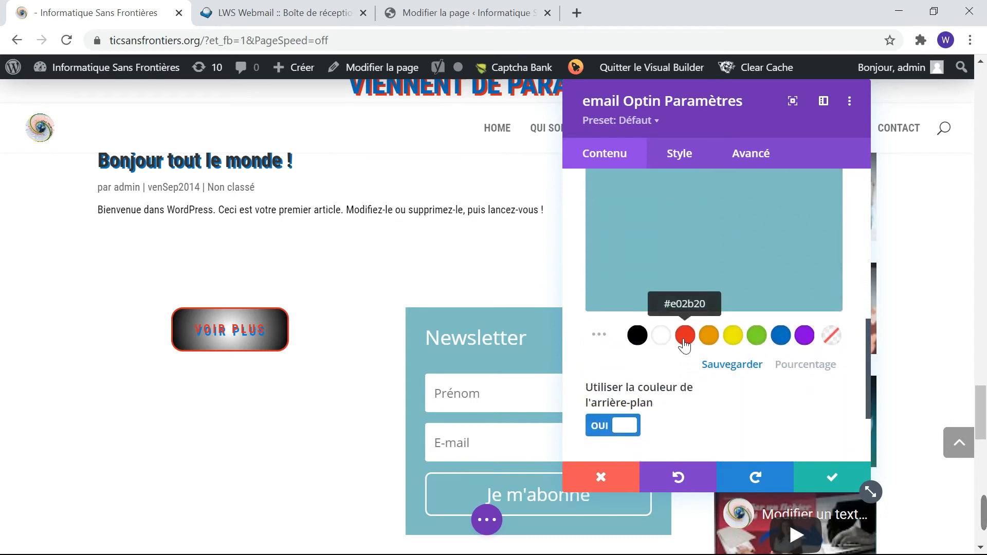
pyautogui.click(782, 336)
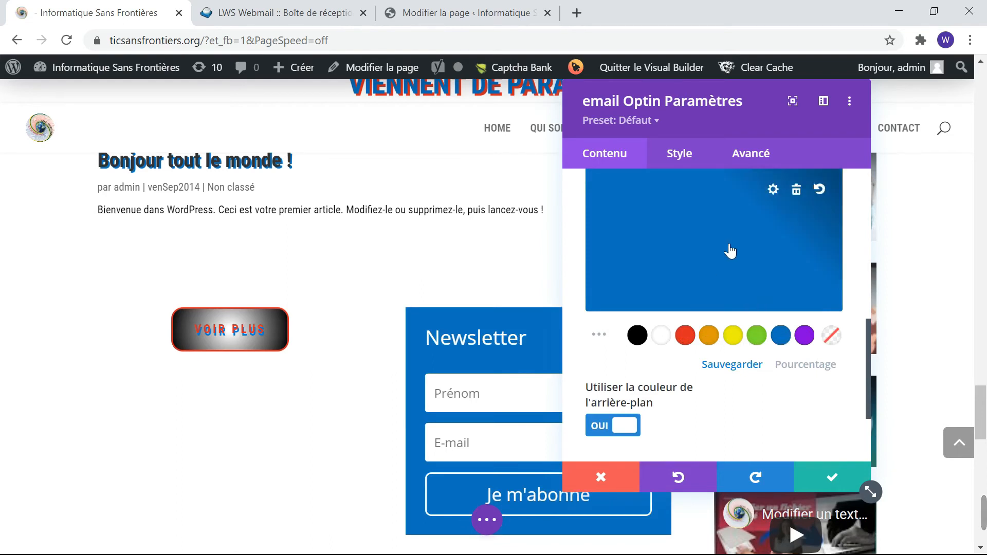
# Step: Add a website mockup image from the media library as the newsletter form's background image
pyautogui.scroll(2, 729, 249)
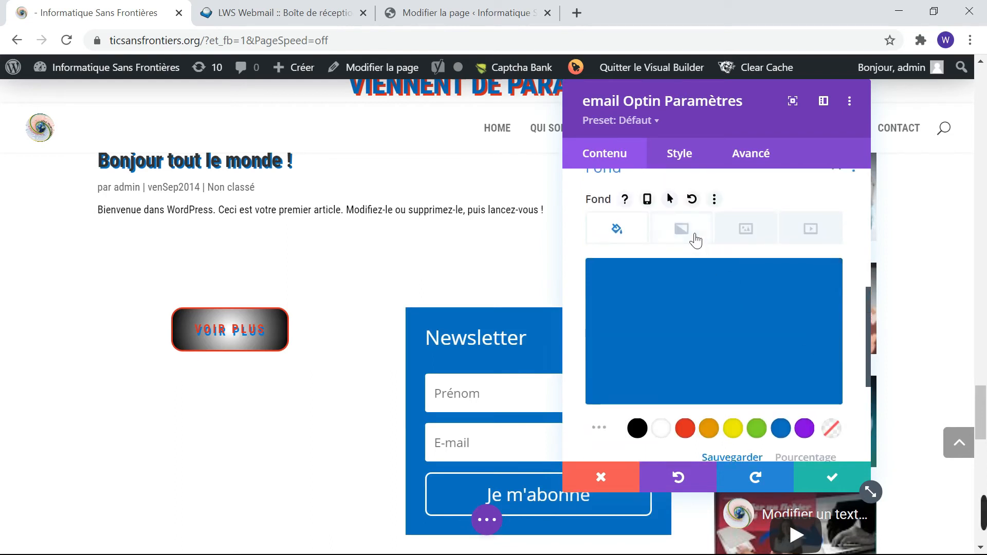
pyautogui.click(740, 234)
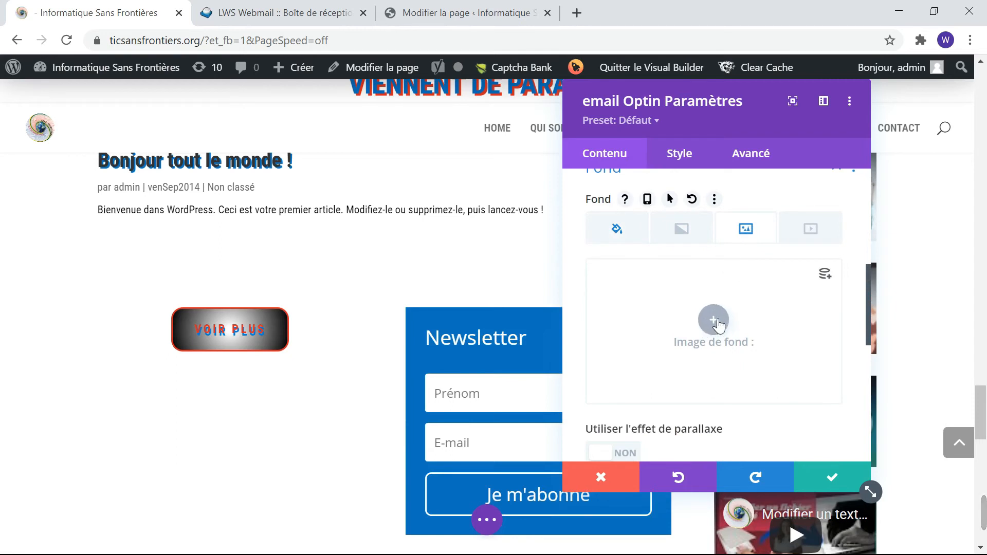
pyautogui.click(714, 321)
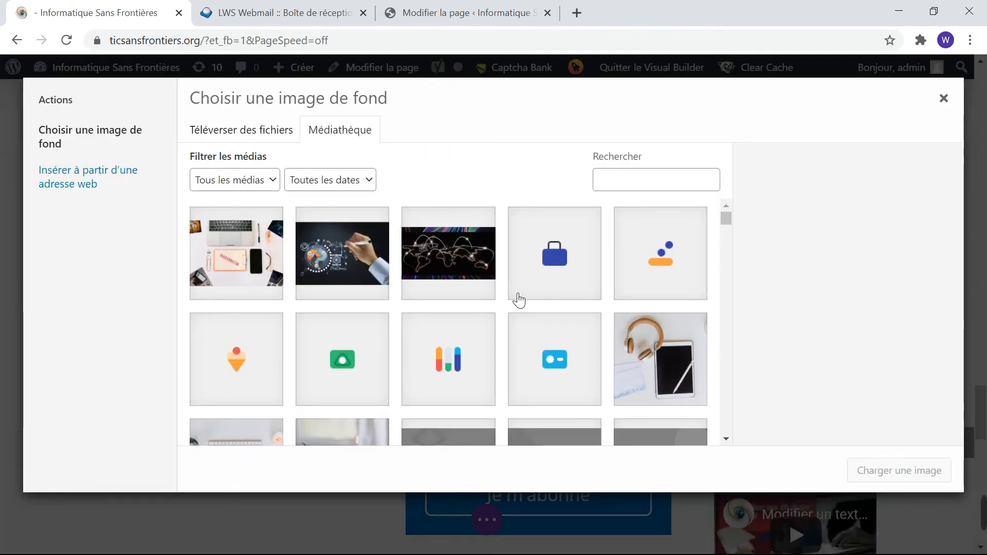
pyautogui.scroll(-10, 519, 300)
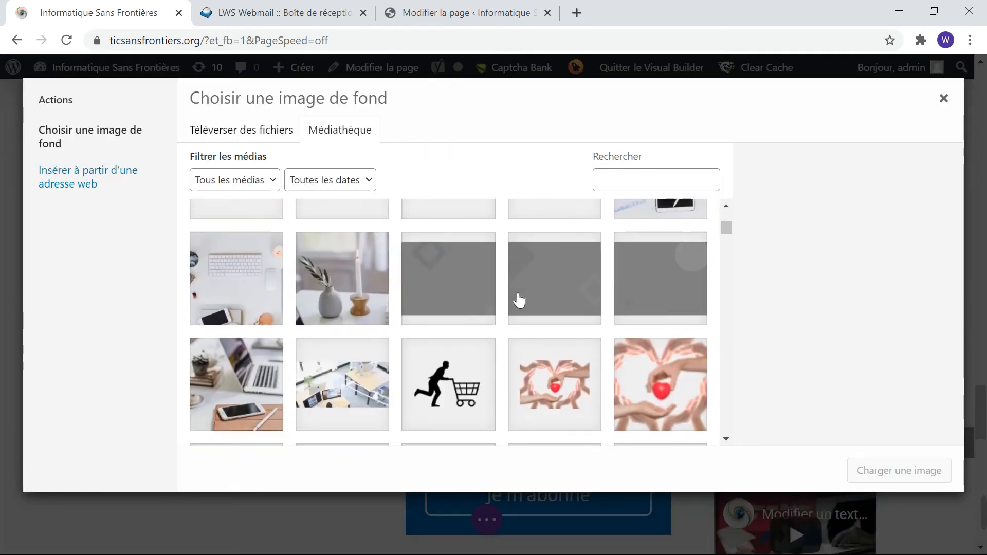
pyautogui.scroll(-2, 519, 300)
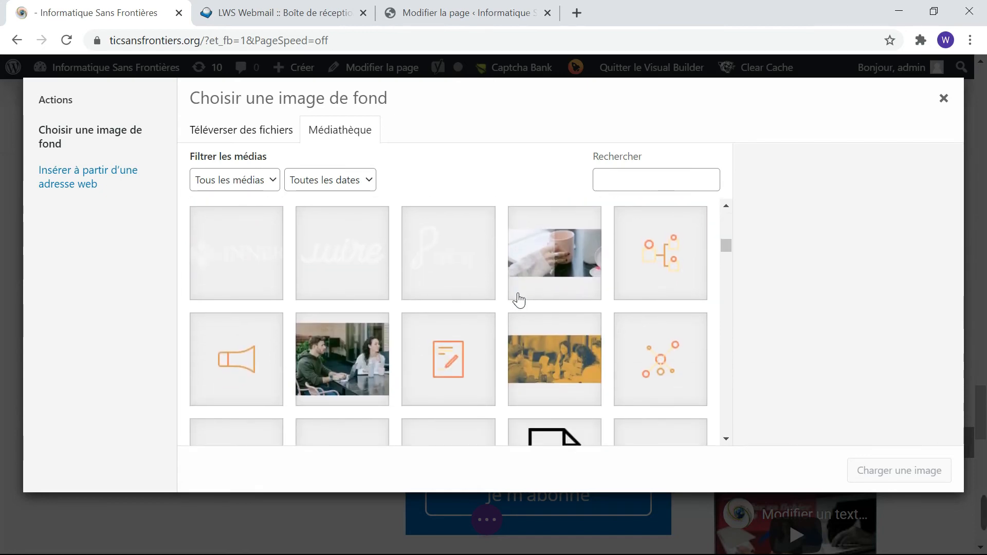
pyautogui.click(621, 236)
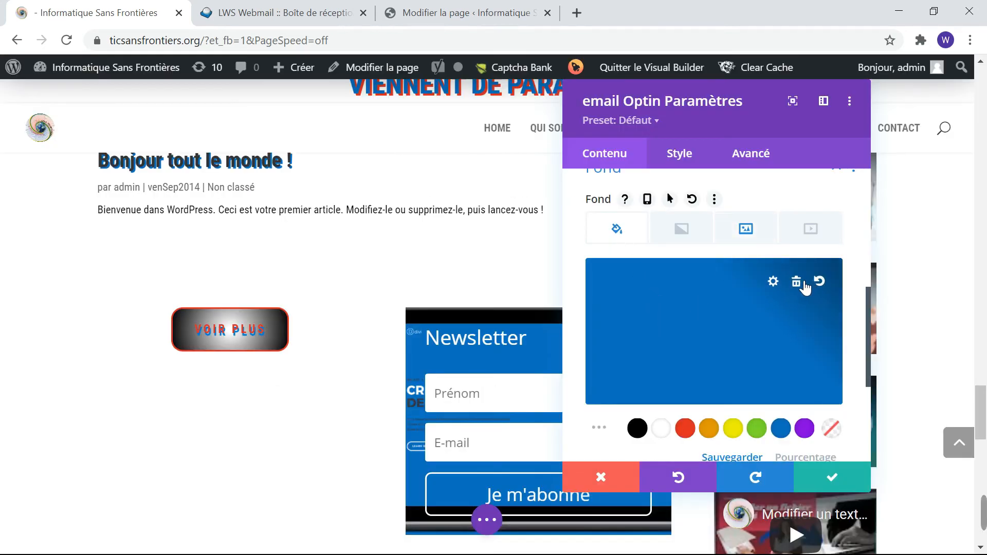
# Step: Delete the newsletter form's background colour and save the email Optin module settings
pyautogui.click(796, 282)
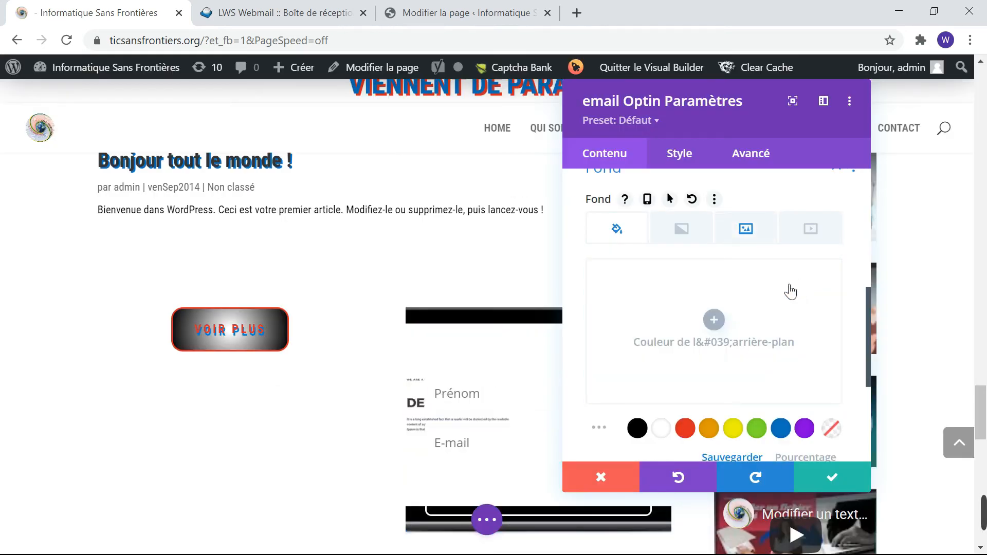
pyautogui.scroll(-2, 481, 470)
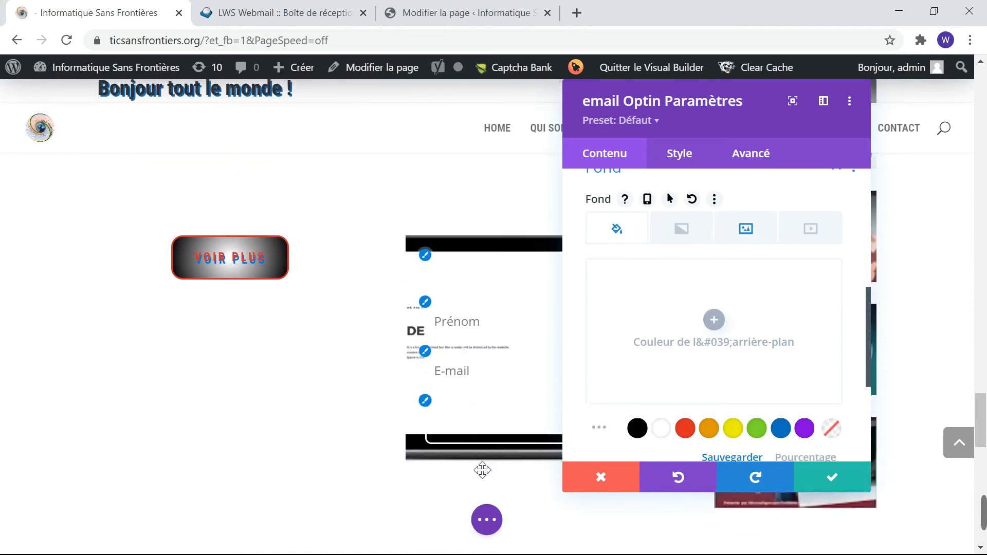
pyautogui.scroll(1, 483, 470)
pyautogui.scroll(-1, 483, 470)
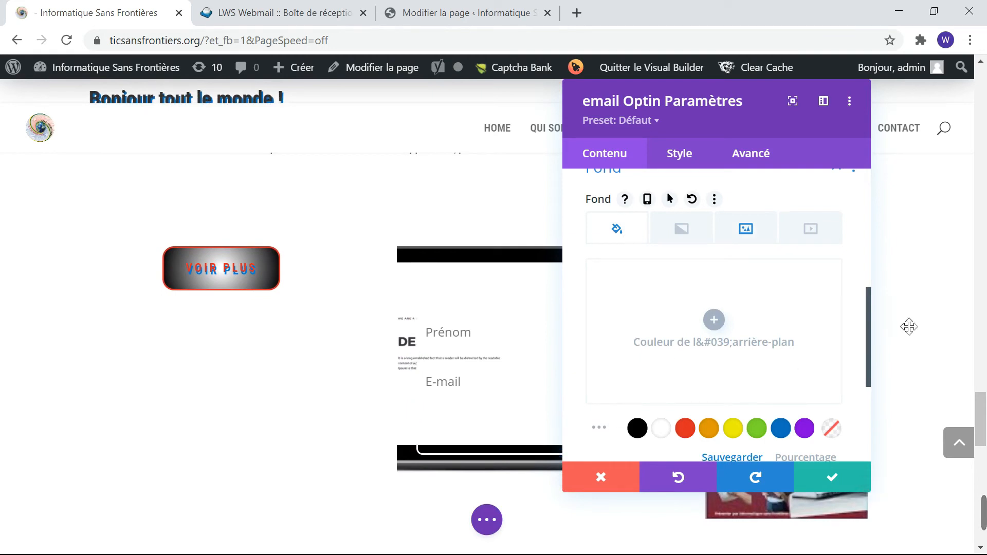
pyautogui.click(829, 478)
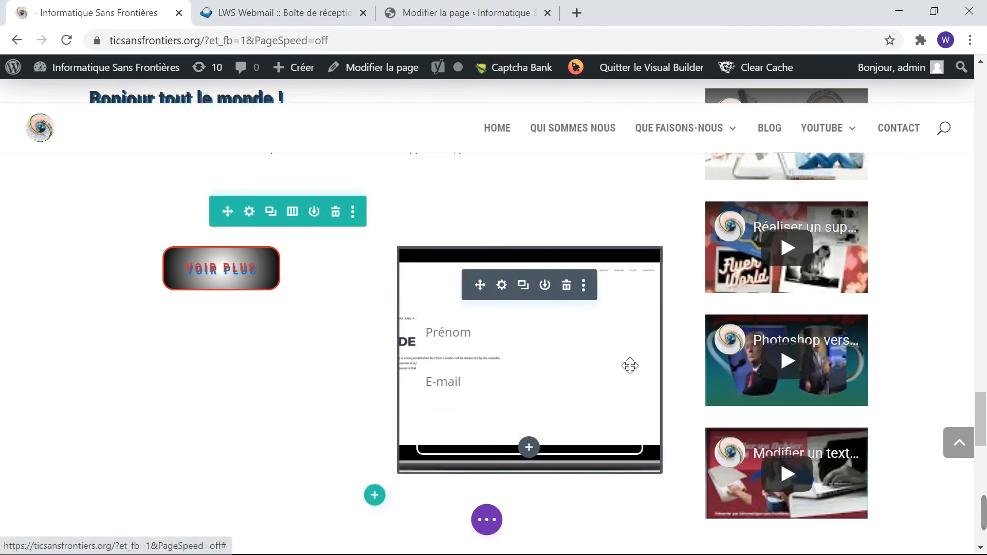
# Step: Replace the newsletter form's background image with the fireworks picture from the media library and save the module settings
pyautogui.scroll(-1, 627, 365)
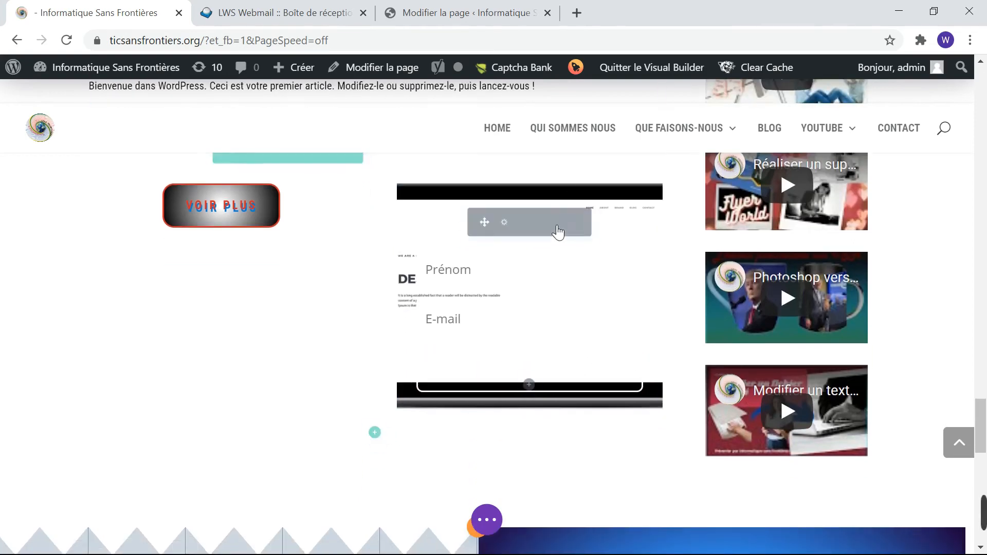
pyautogui.click(508, 225)
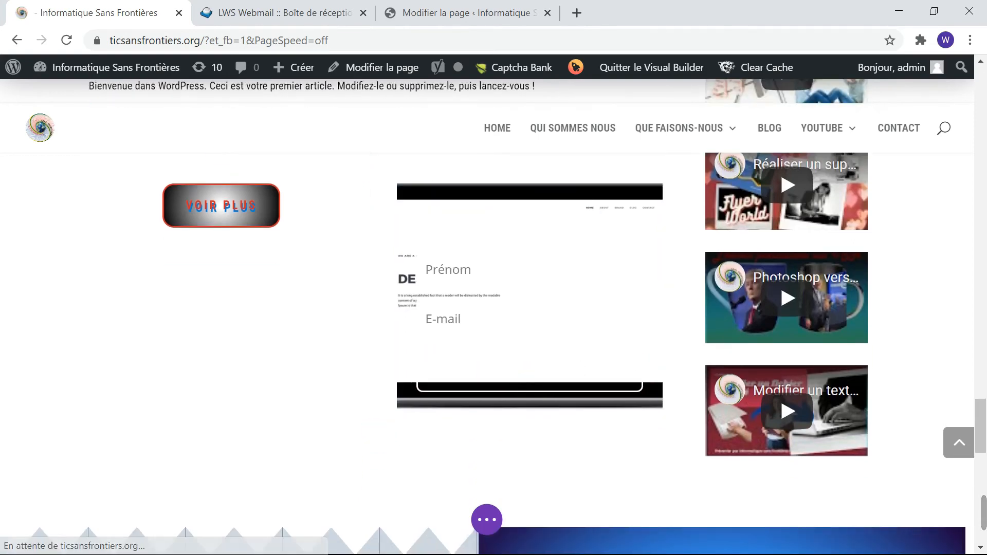
pyautogui.scroll(-3, 749, 392)
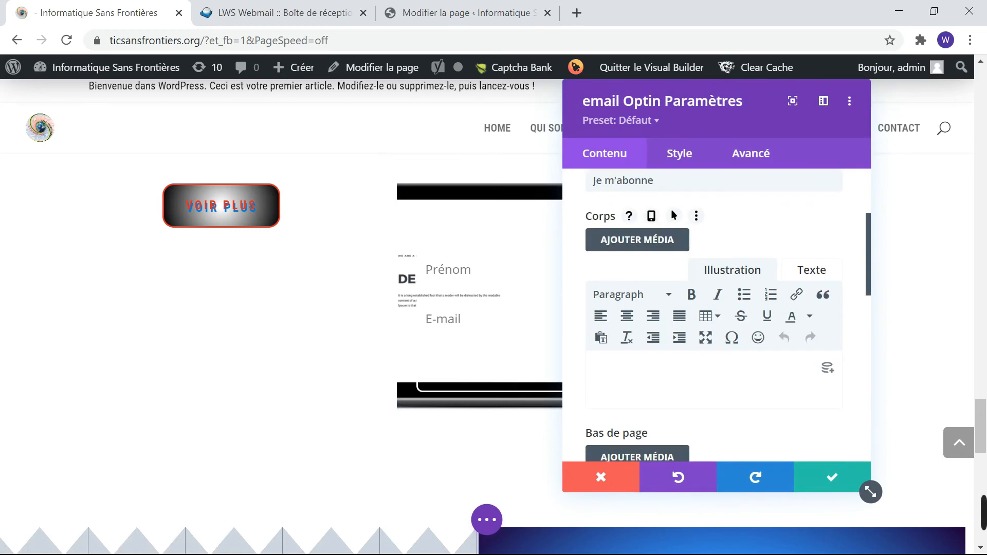
pyautogui.scroll(-6, 753, 394)
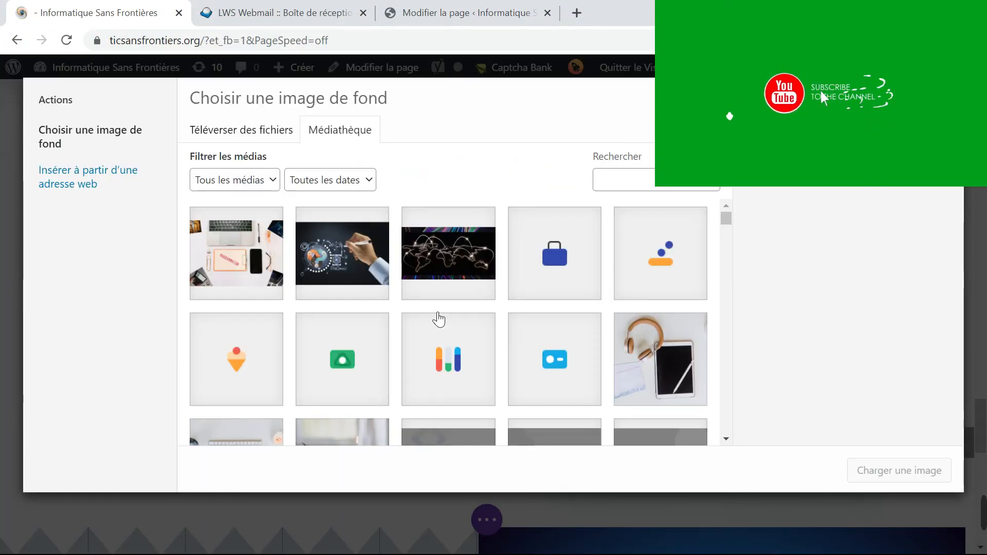
pyautogui.scroll(-10, 436, 319)
pyautogui.scroll(-15, 435, 319)
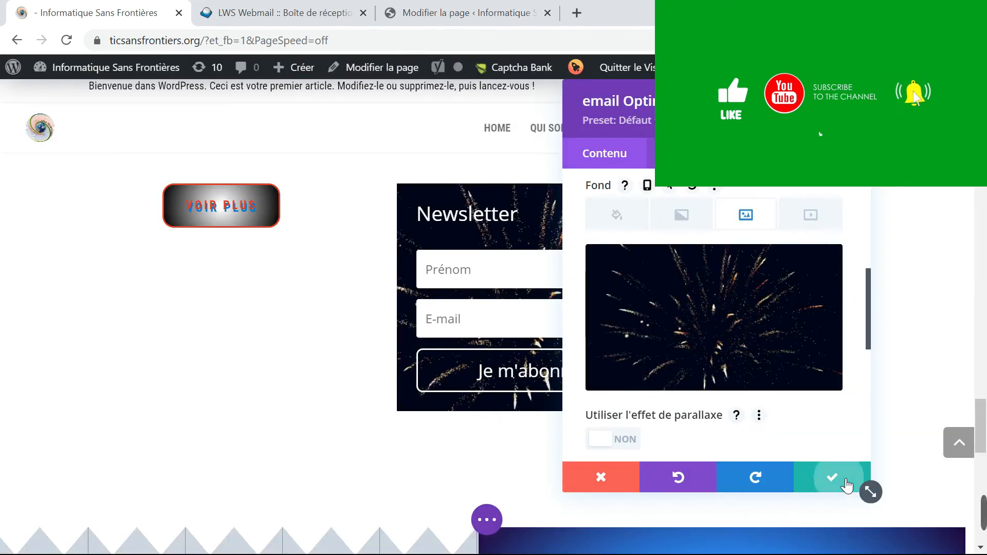
pyautogui.click(849, 487)
pyautogui.moveTo(841, 383)
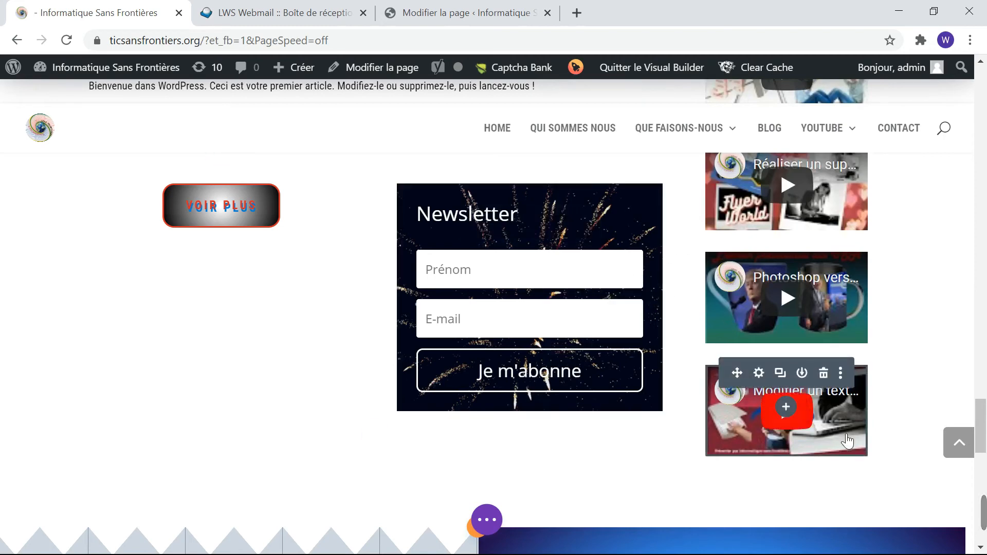
pyautogui.scroll(-1, 792, 390)
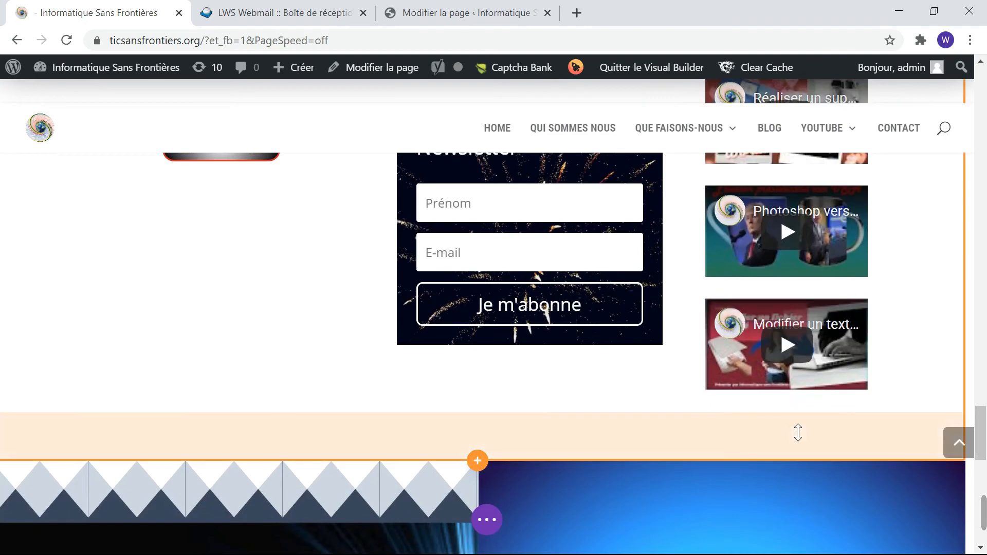
pyautogui.click(789, 343)
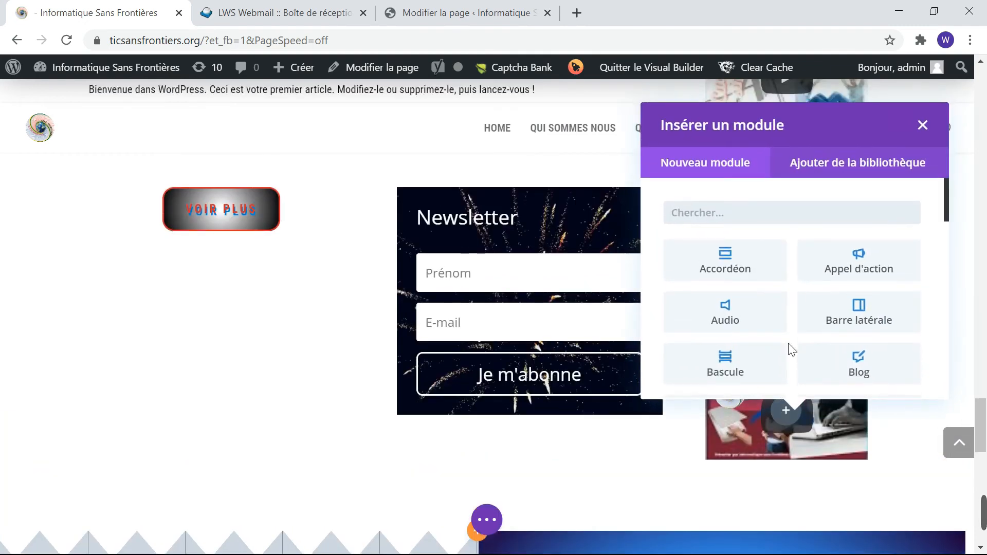
pyautogui.scroll(-3, 840, 357)
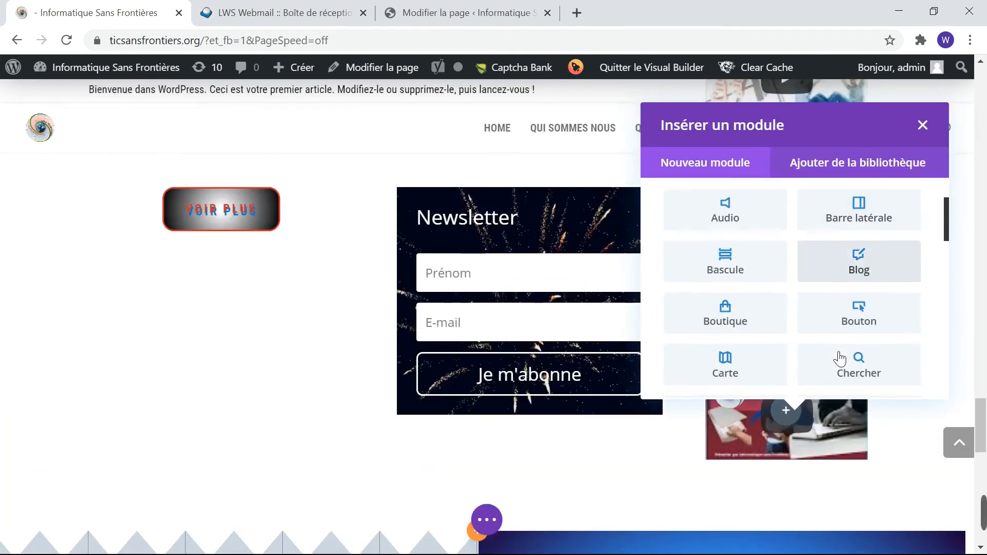
pyautogui.click(871, 275)
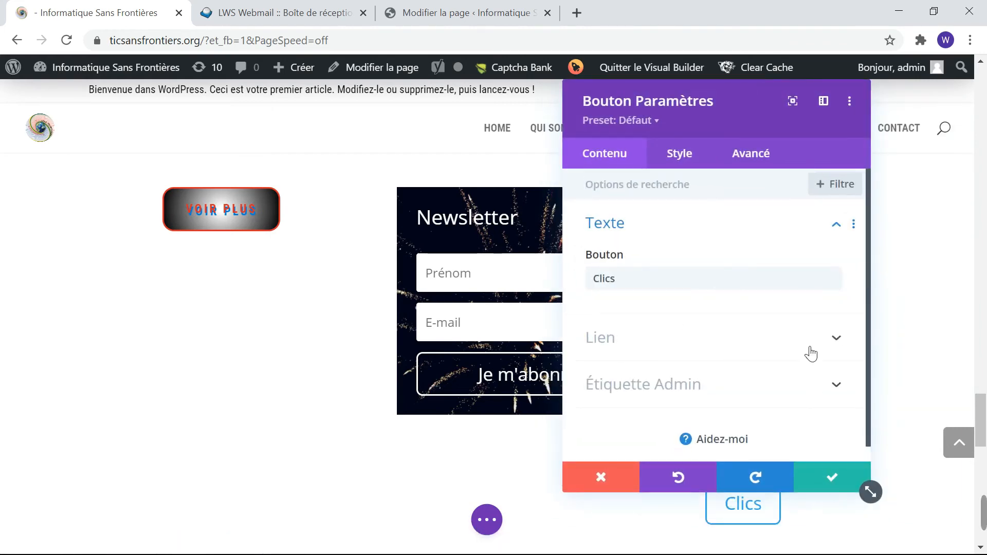
pyautogui.click(846, 488)
pyautogui.moveTo(835, 492)
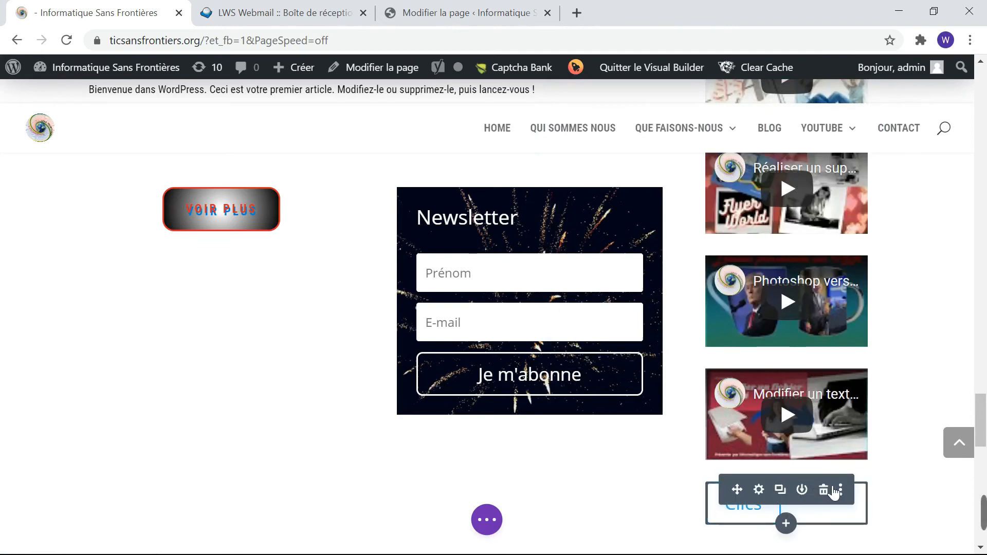
pyautogui.click(832, 489)
# Step: Duplicate the "Voir plus" button and move the copy below the last YouTube video in the video column
pyautogui.moveTo(216, 218)
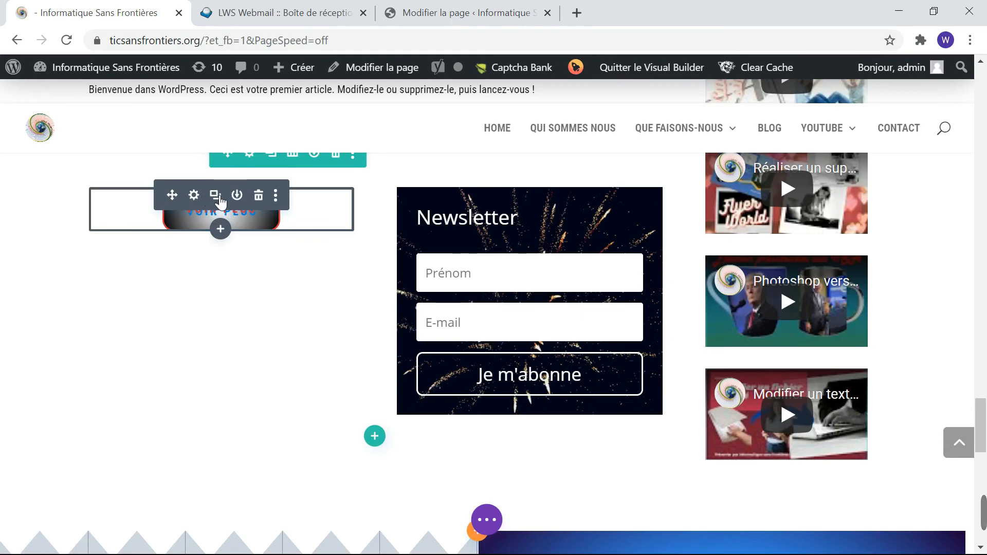
pyautogui.click(215, 196)
pyautogui.moveTo(183, 269)
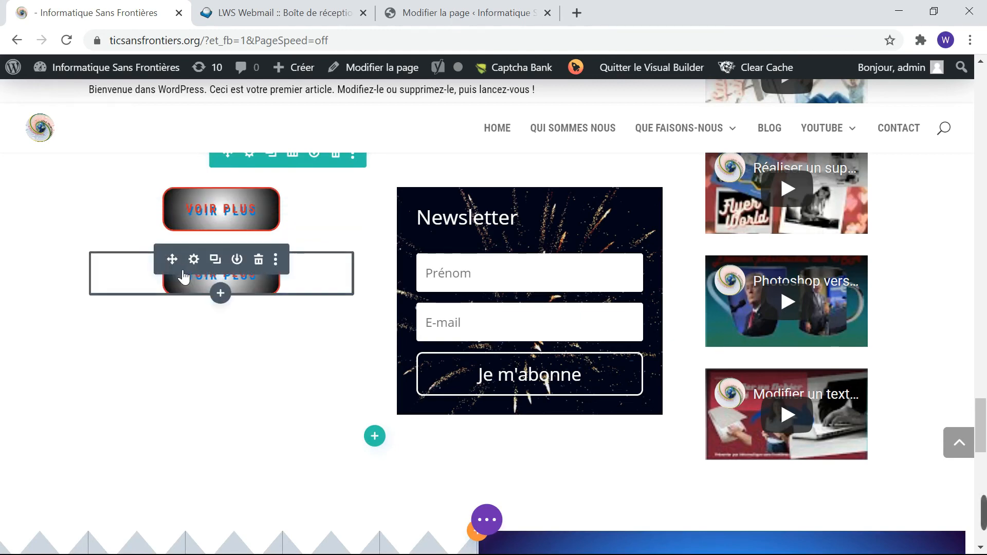
pyautogui.moveTo(182, 268); pyautogui.dragTo(818, 506)
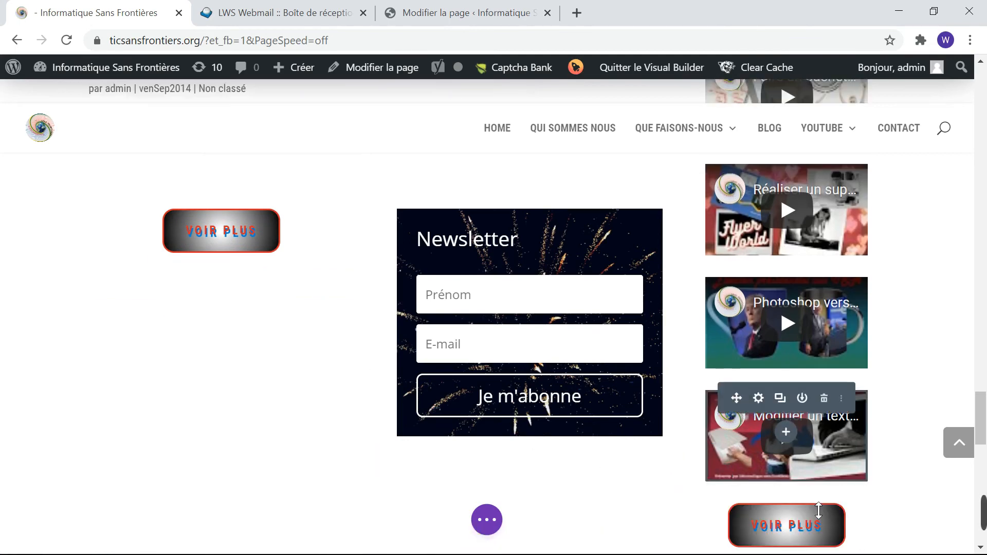
# Step: Change the text of the button copy below the videos to "Abonnez-vous"
pyautogui.scroll(-1, 821, 509)
pyautogui.moveTo(826, 428)
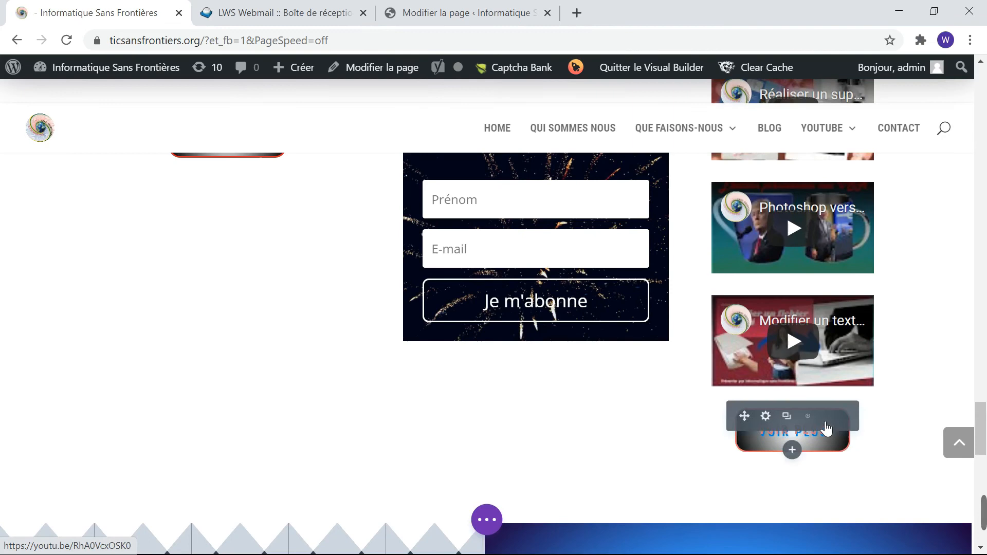
pyautogui.click(765, 417)
pyautogui.moveTo(642, 278); pyautogui.dragTo(585, 284)
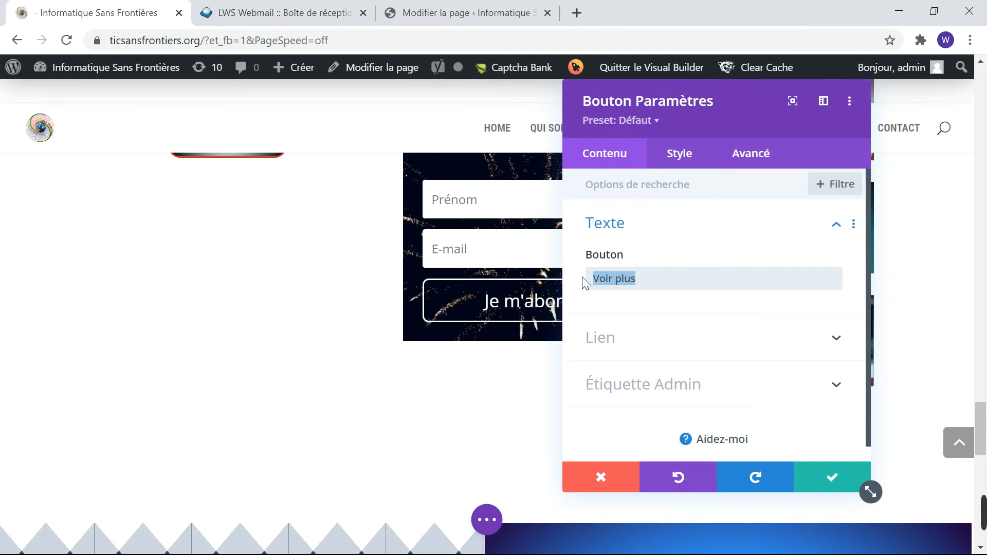
pyautogui.write('Abonnez-vous')
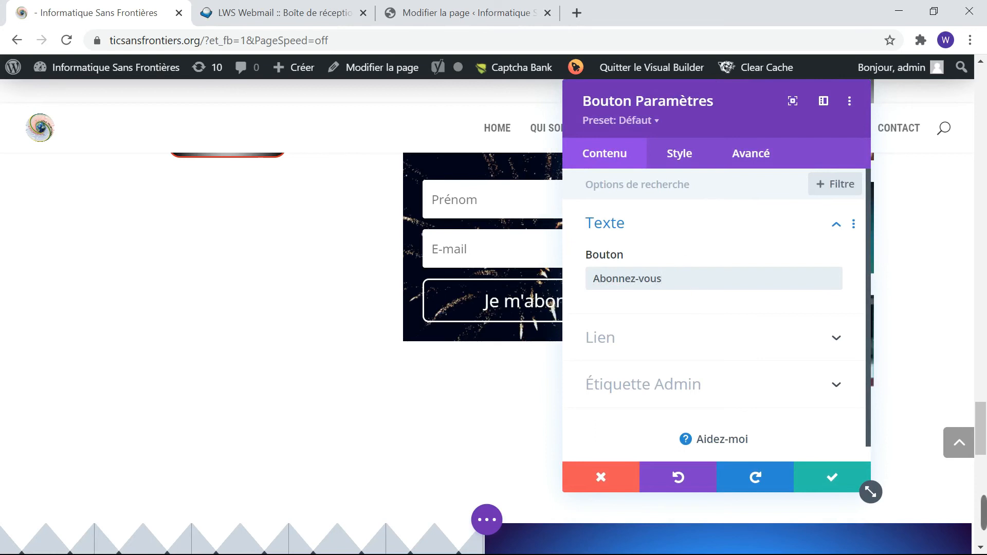
pyautogui.click(651, 341)
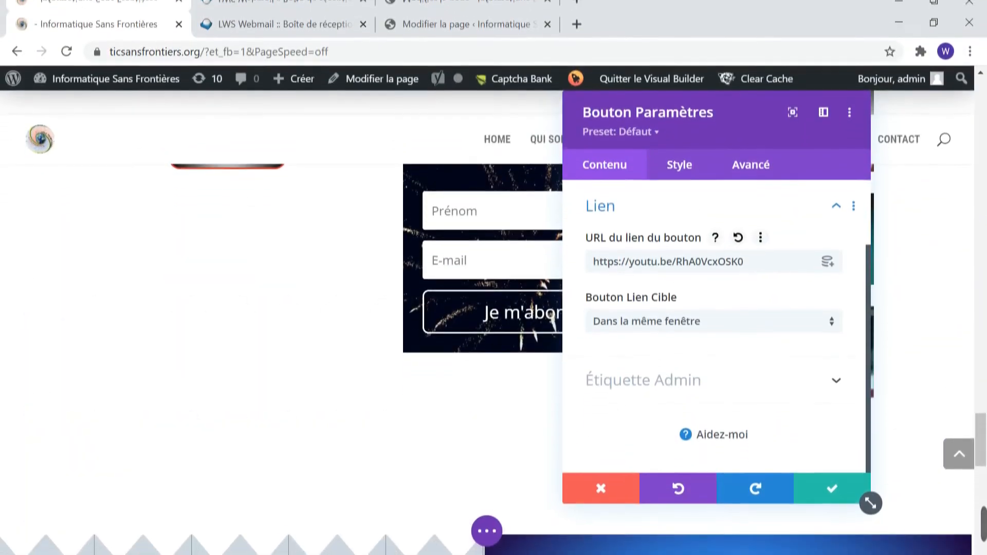
pyautogui.moveTo(743, 251); pyautogui.dragTo(580, 263)
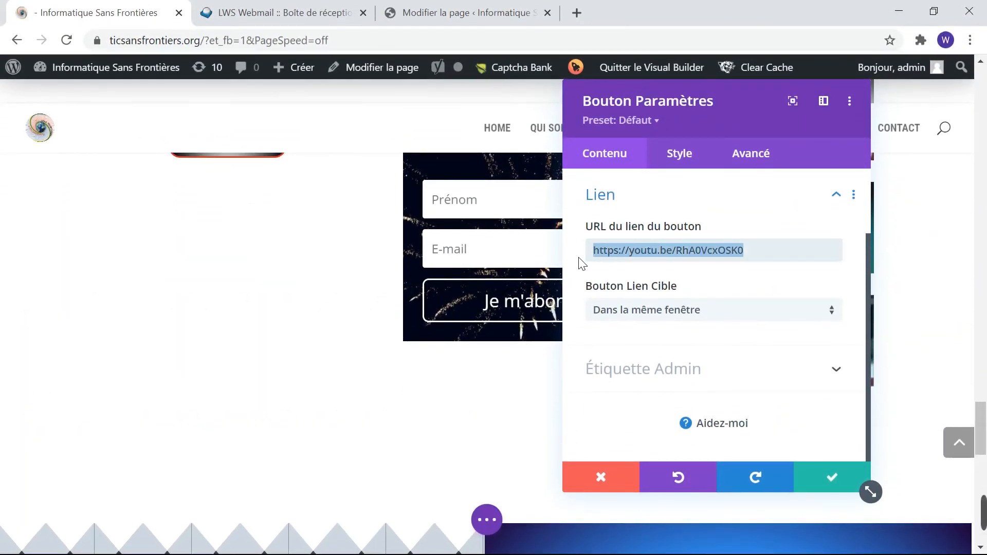
pyautogui.write('https://bit.ly/2Q1yann')
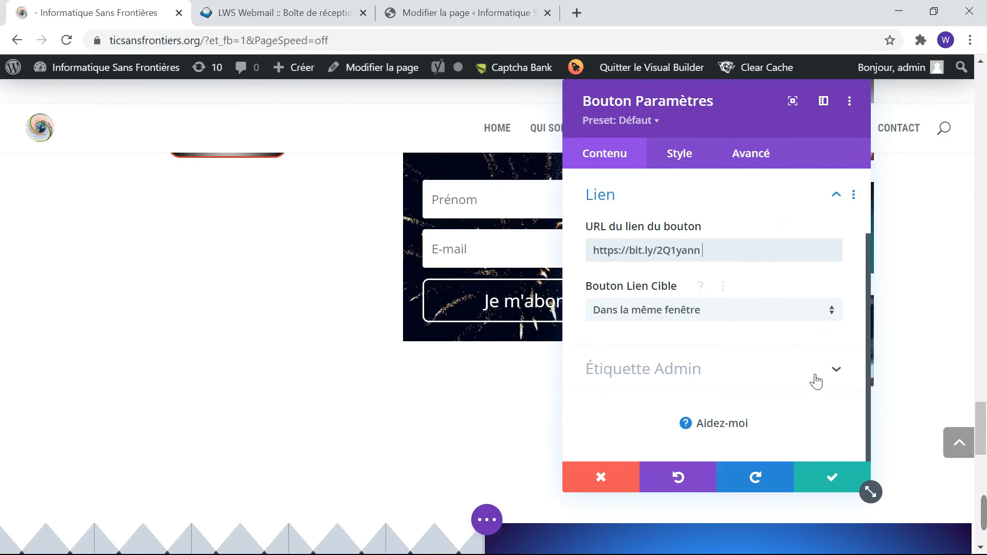
pyautogui.scroll(2, 816, 382)
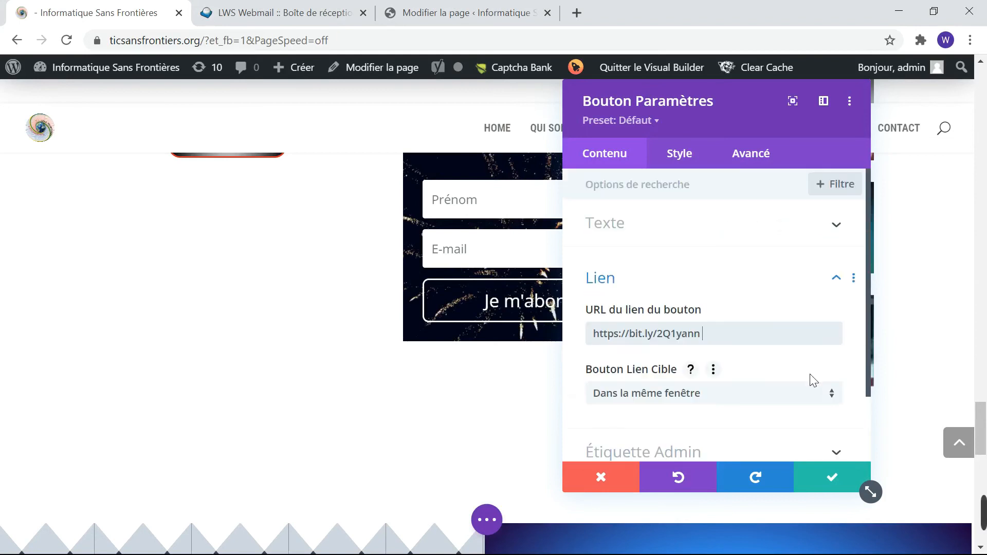
pyautogui.click(837, 477)
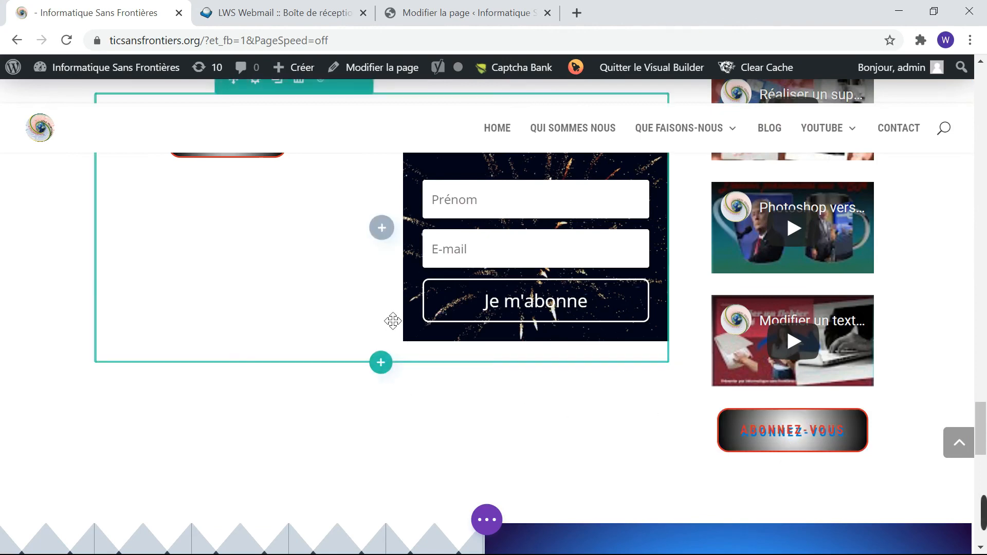
# Step: Review the page layout from the testimonials through the blog and newsletter form to the subscribe button below the videos
pyautogui.scroll(4, 391, 319)
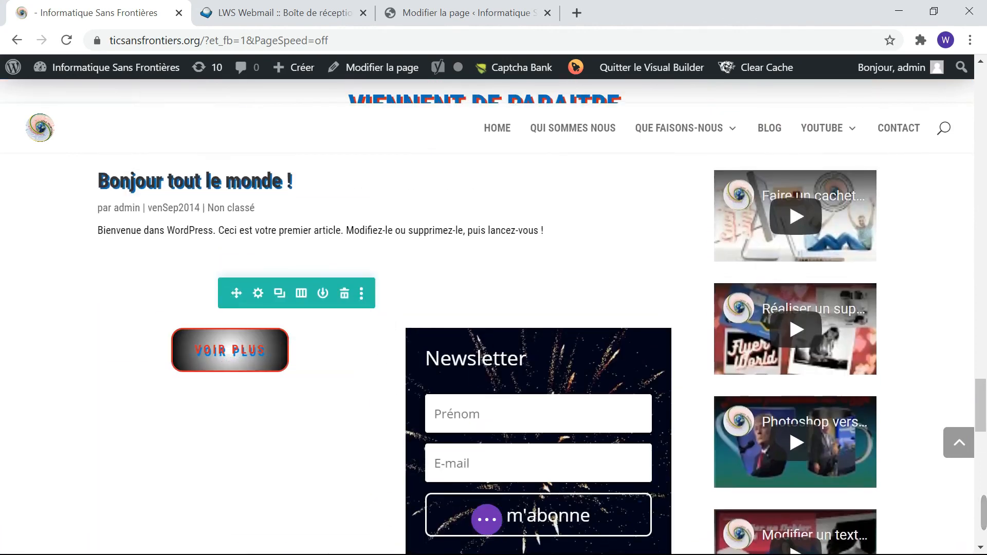
pyautogui.moveTo(509, 368)
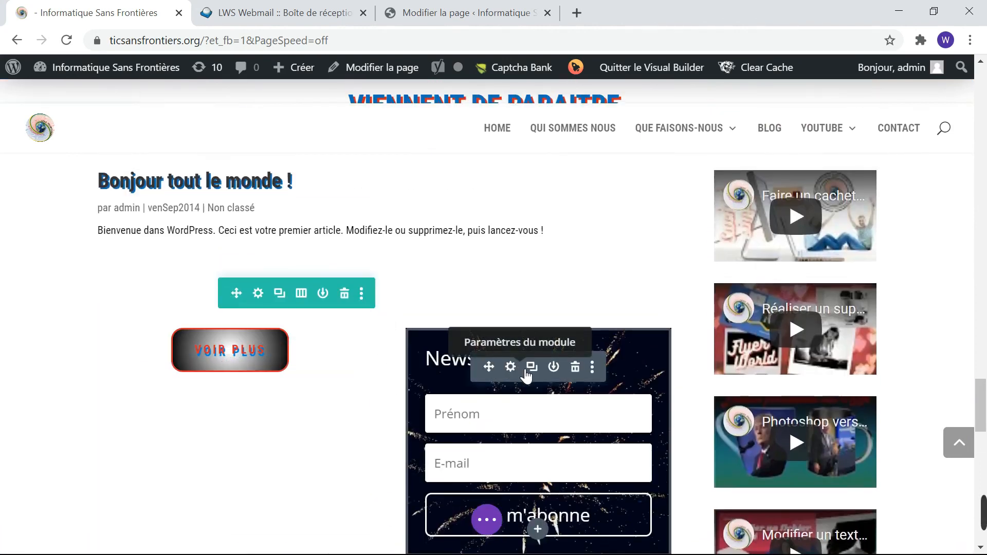
pyautogui.scroll(-10, 570, 425)
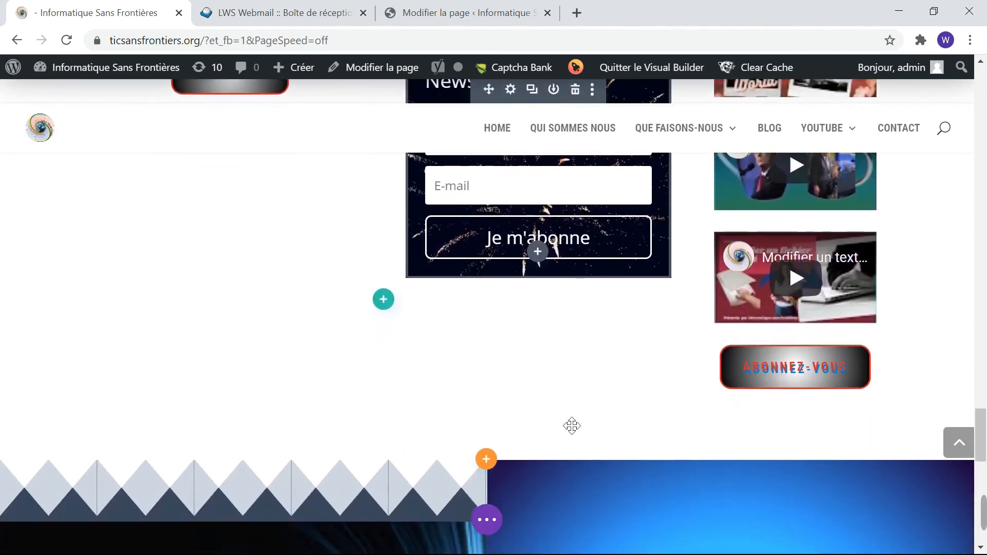
pyautogui.scroll(-1, 571, 425)
pyautogui.scroll(4, 571, 425)
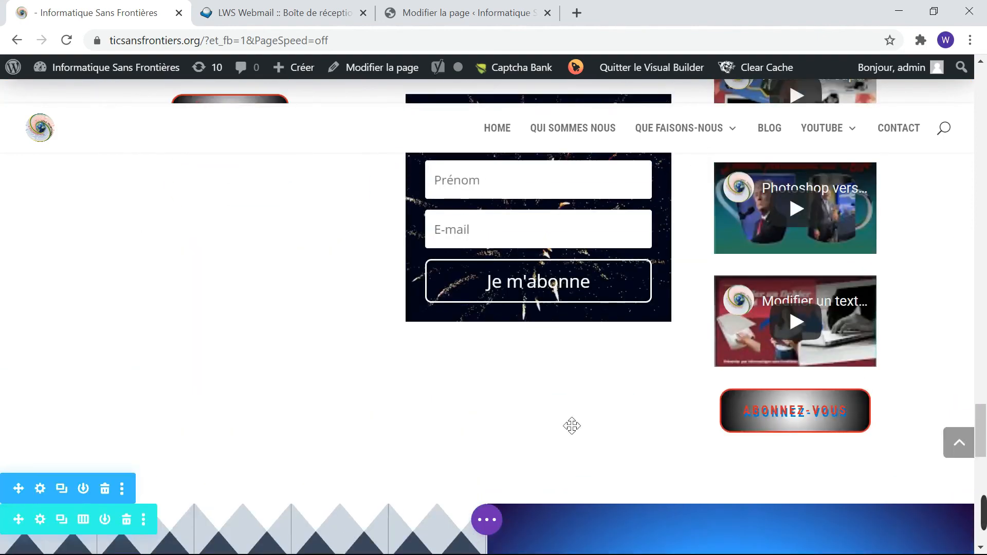
pyautogui.scroll(-2, 567, 426)
pyautogui.scroll(13, 567, 426)
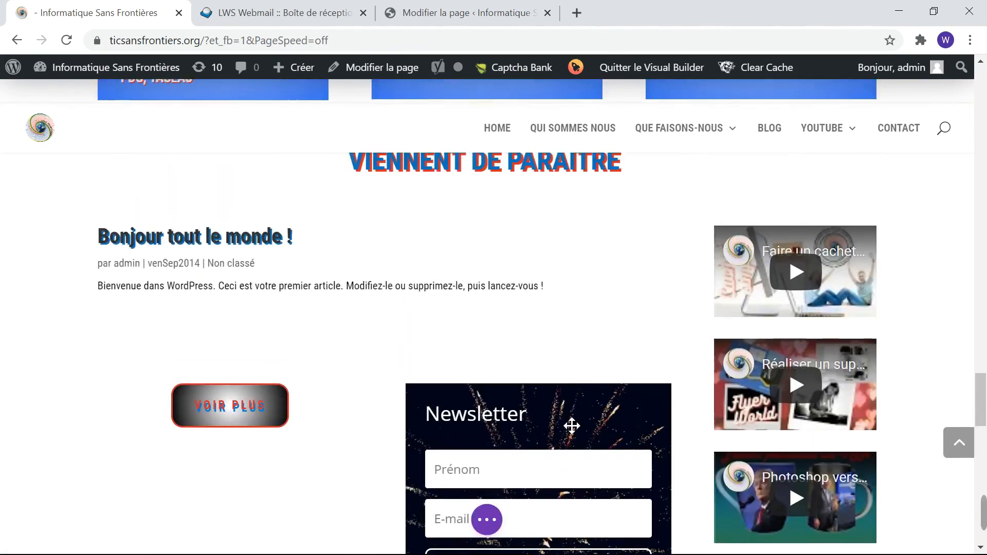
pyautogui.scroll(4, 572, 426)
pyautogui.scroll(-7, 572, 426)
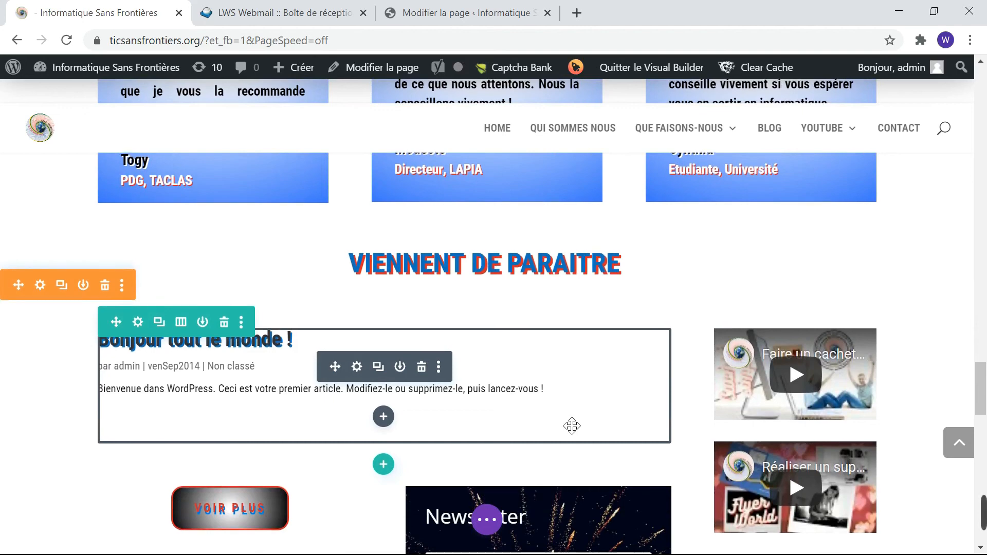
pyautogui.scroll(-2, 571, 426)
pyautogui.scroll(5, 572, 426)
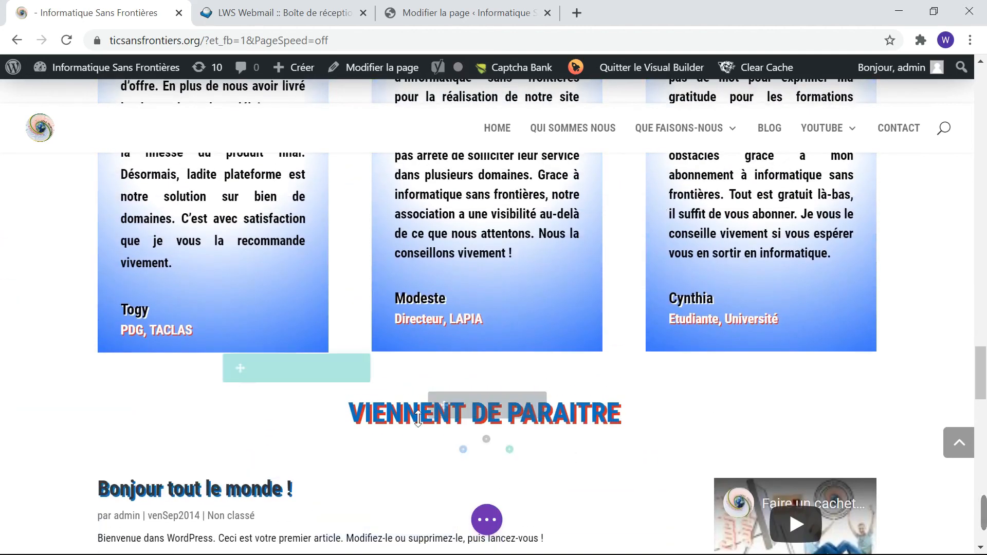